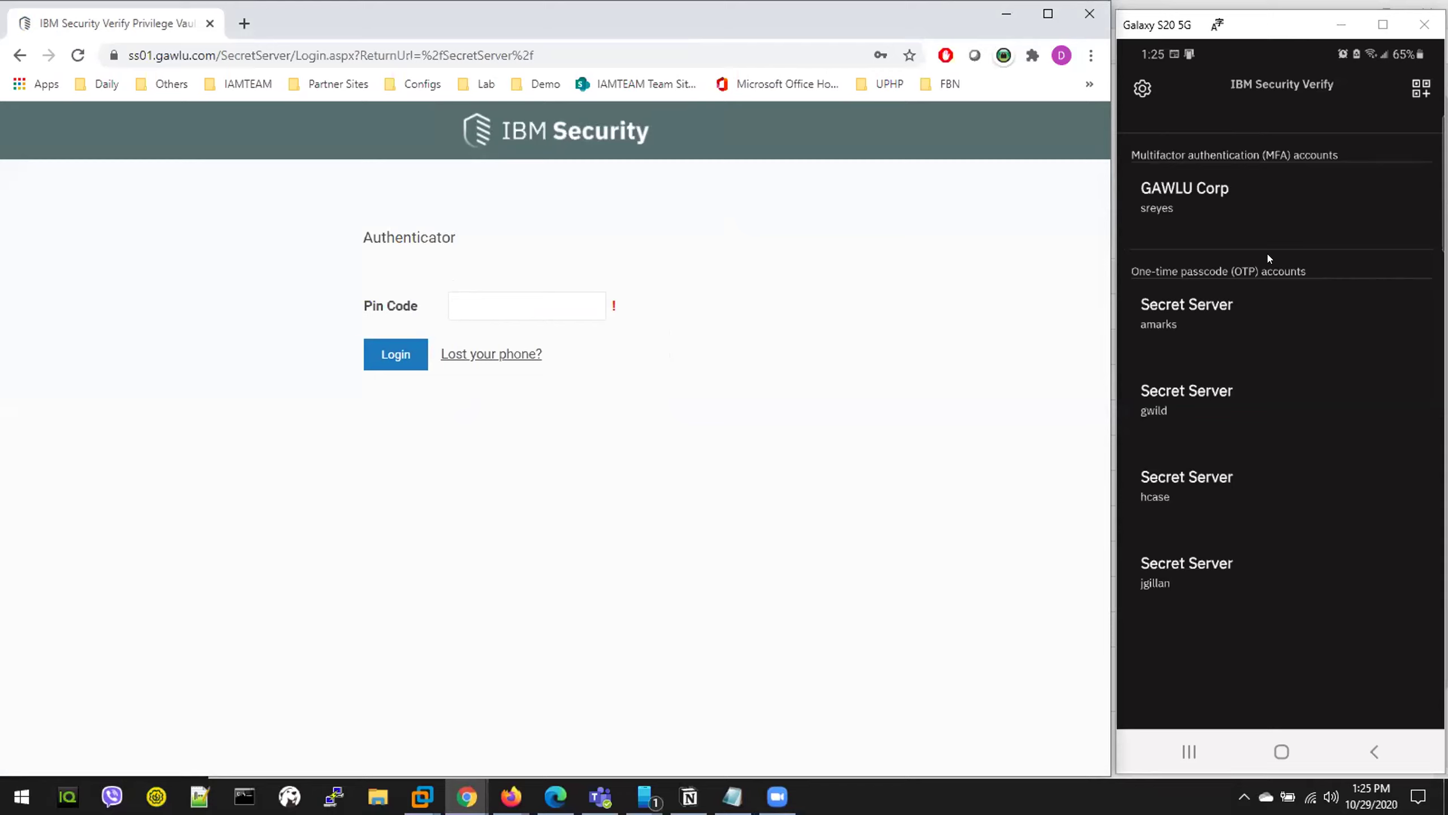
# Enter the first account's one-time code from the phone as the Pin Code to complete sign-in
pyautogui.click(1215, 314)
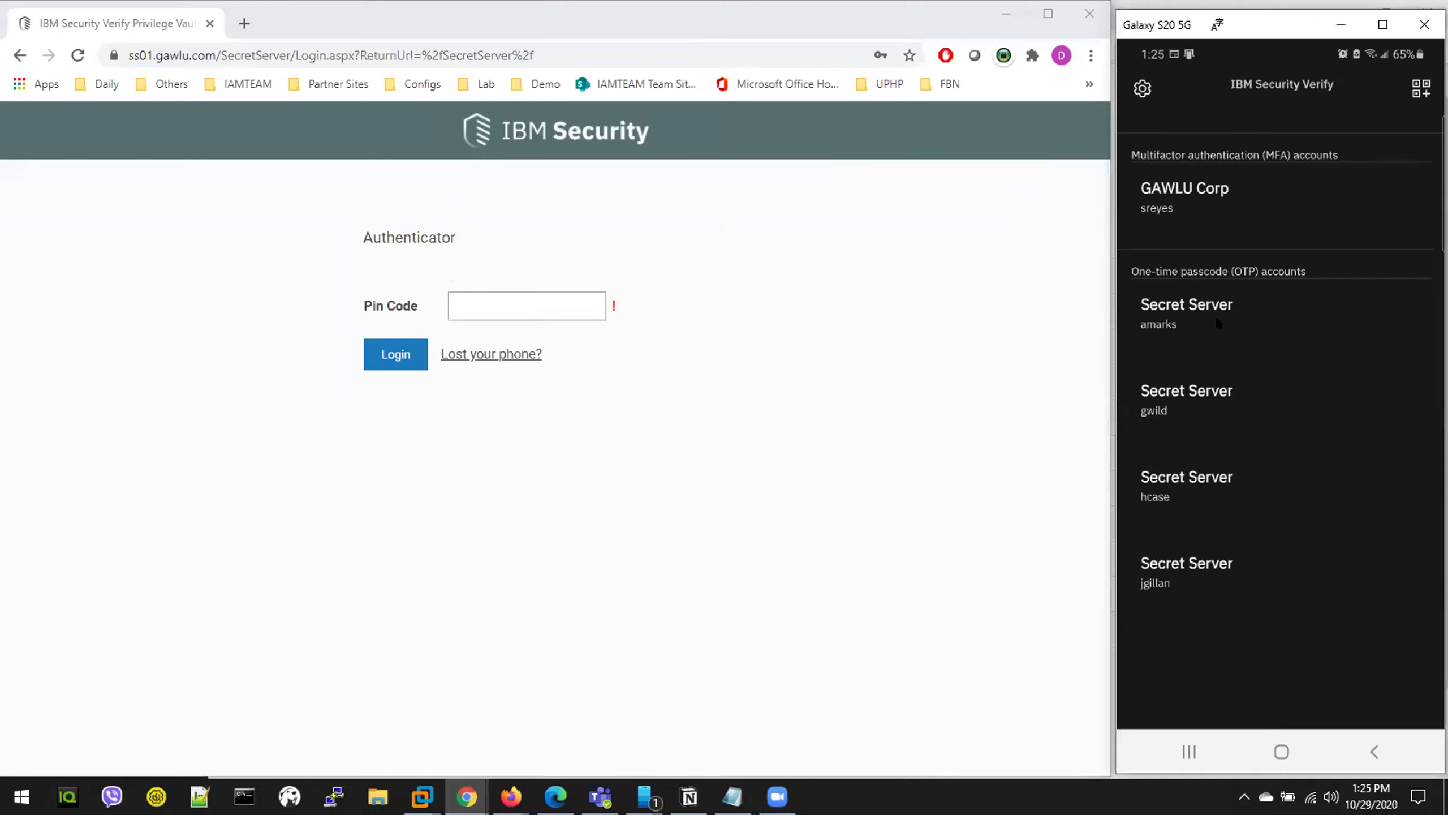
pyautogui.click(561, 311)
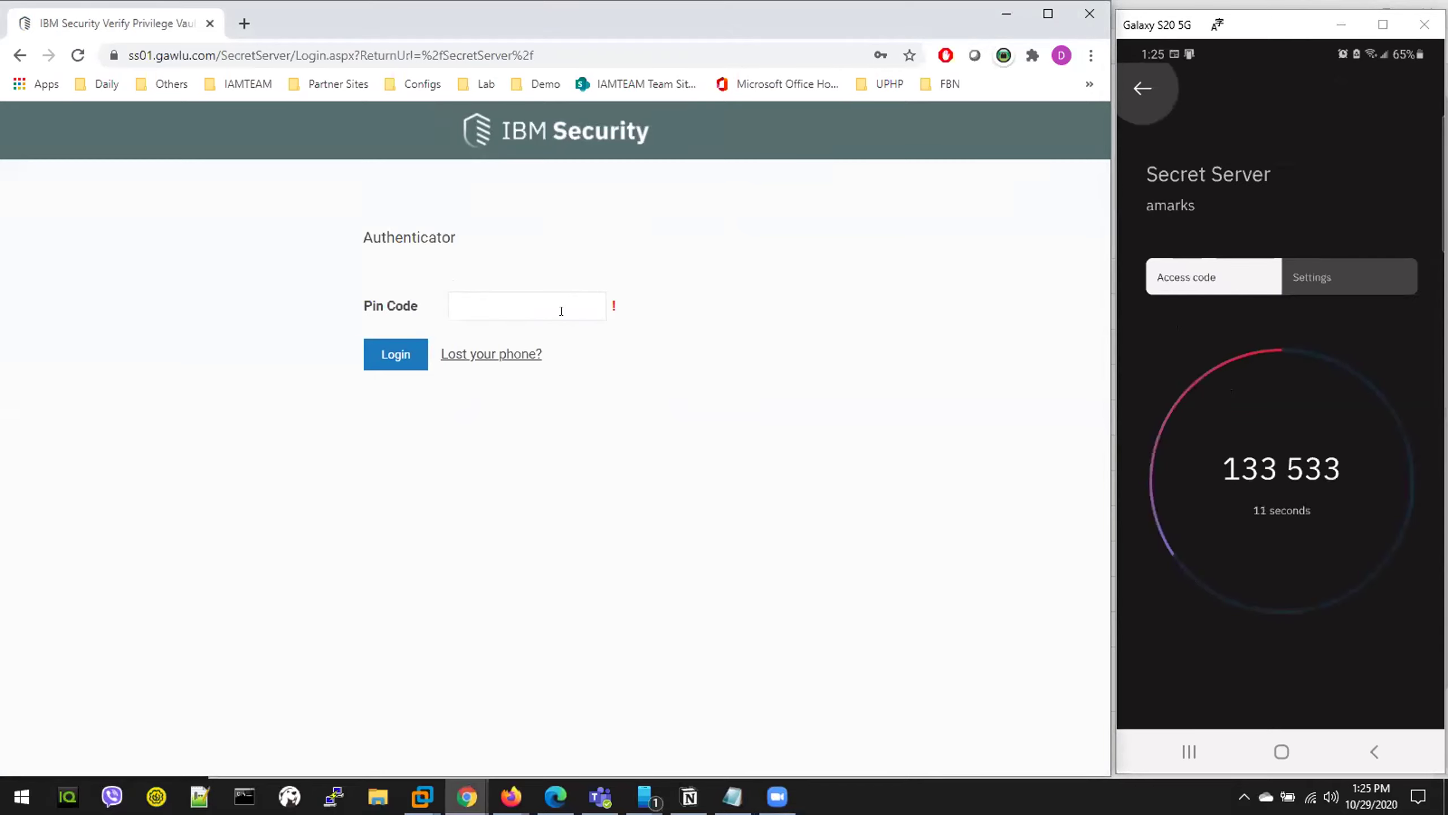
pyautogui.press('Return')
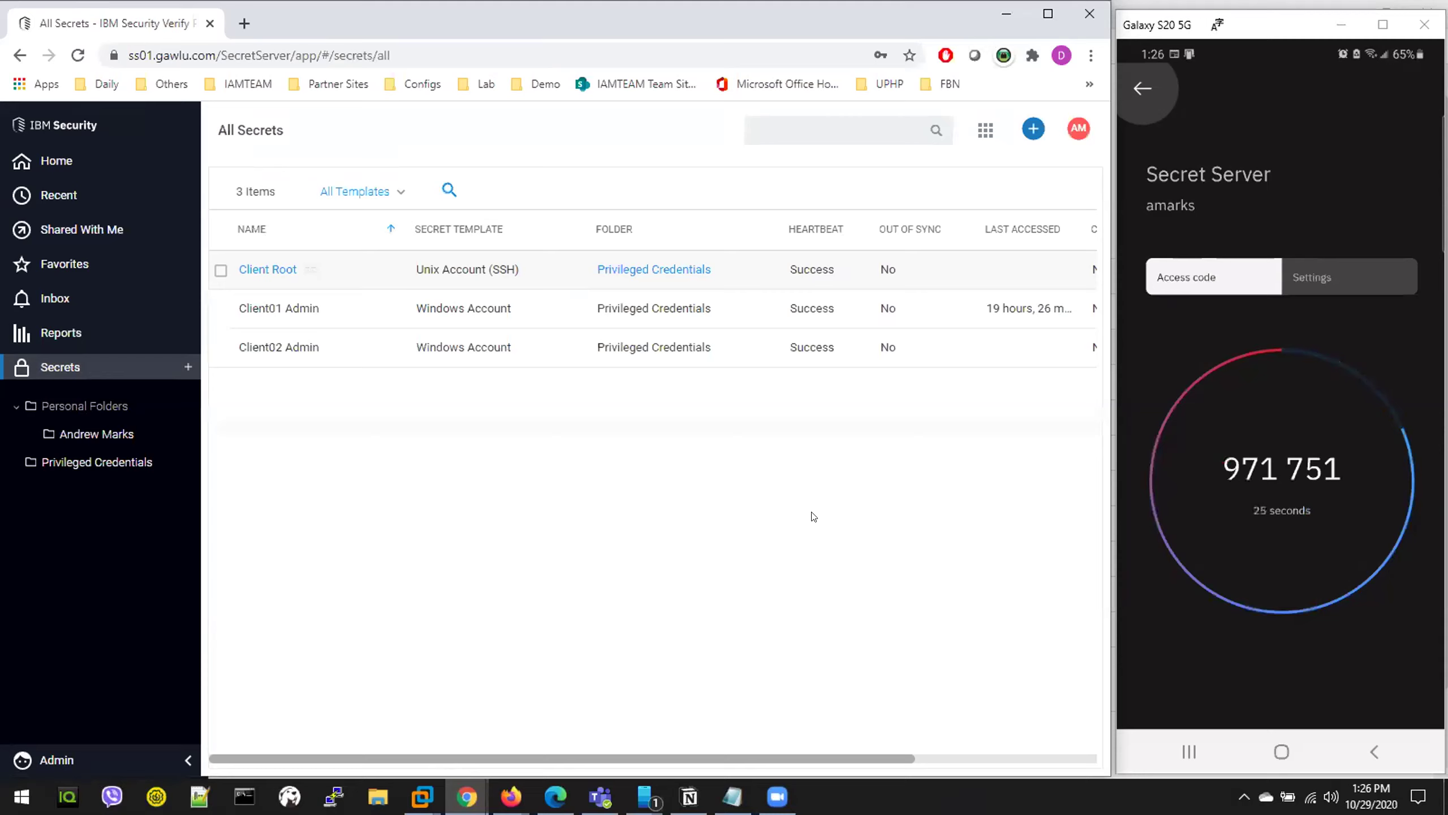
# Maximize the browser and open Client01 Admin from the All Secrets list
pyautogui.click(1047, 13)
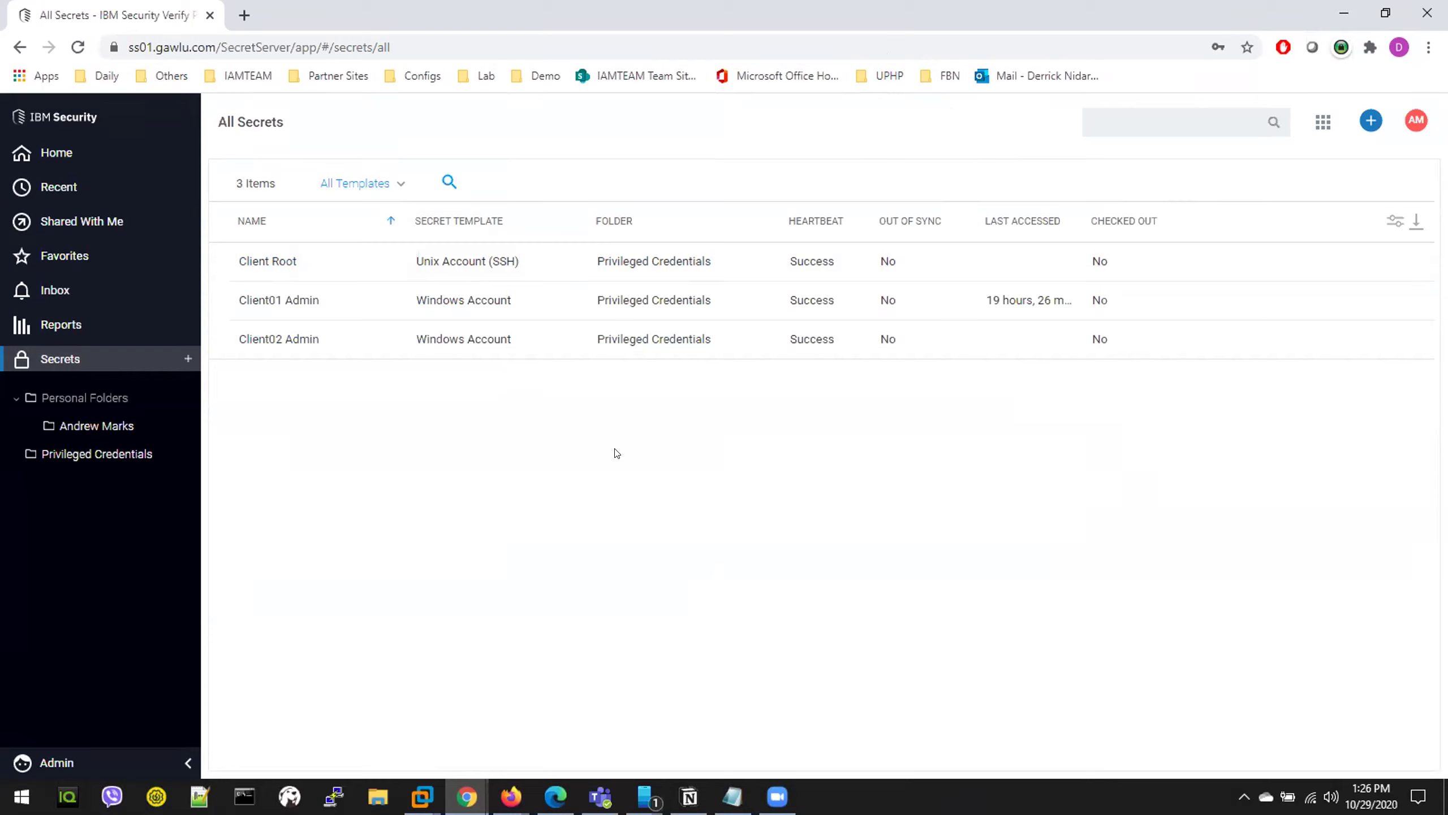
pyautogui.click(292, 303)
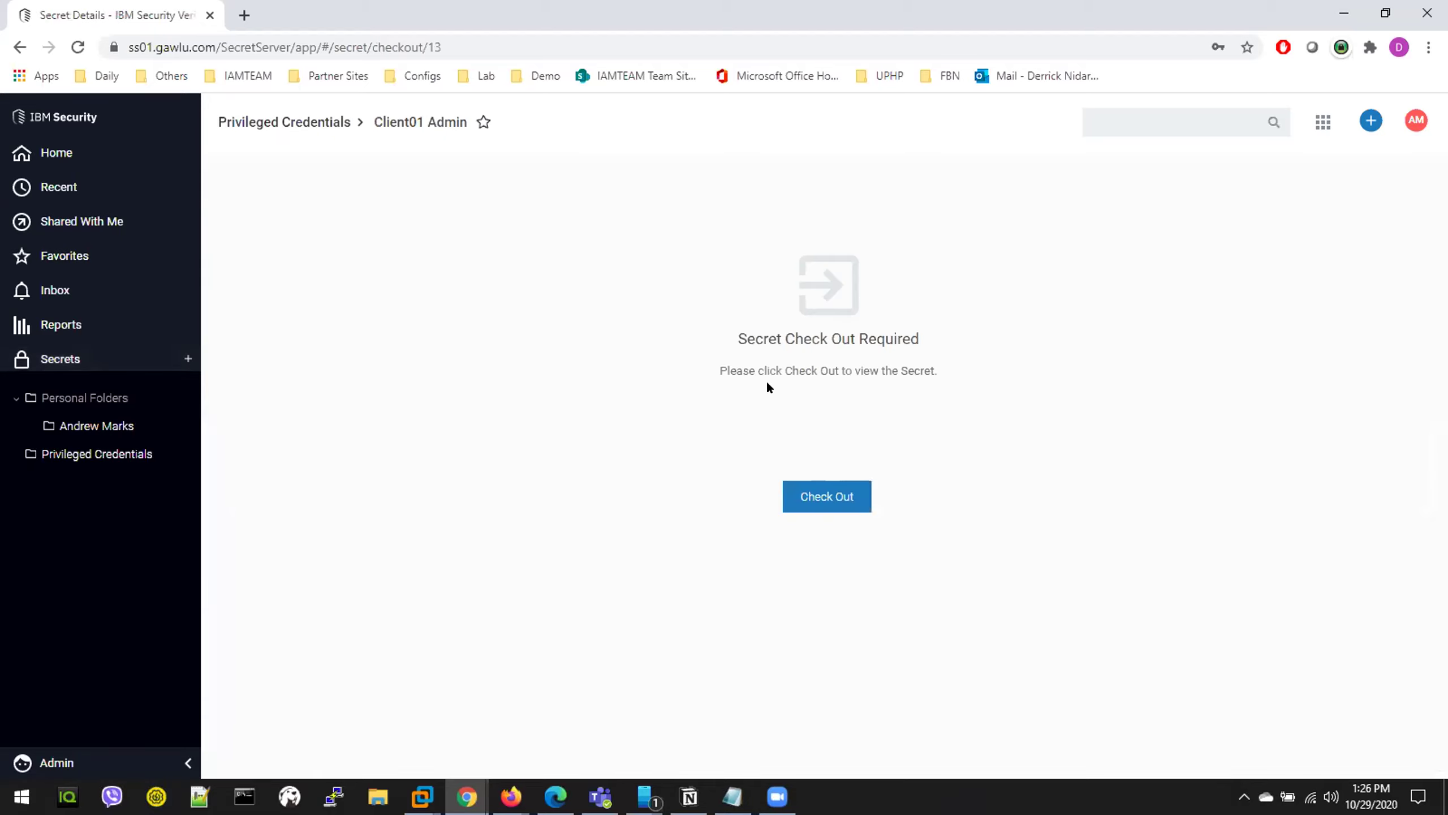
# Check out Client01 Admin, copy its revealed password, and launch RDP to client01.gawlu.com
pyautogui.click(831, 500)
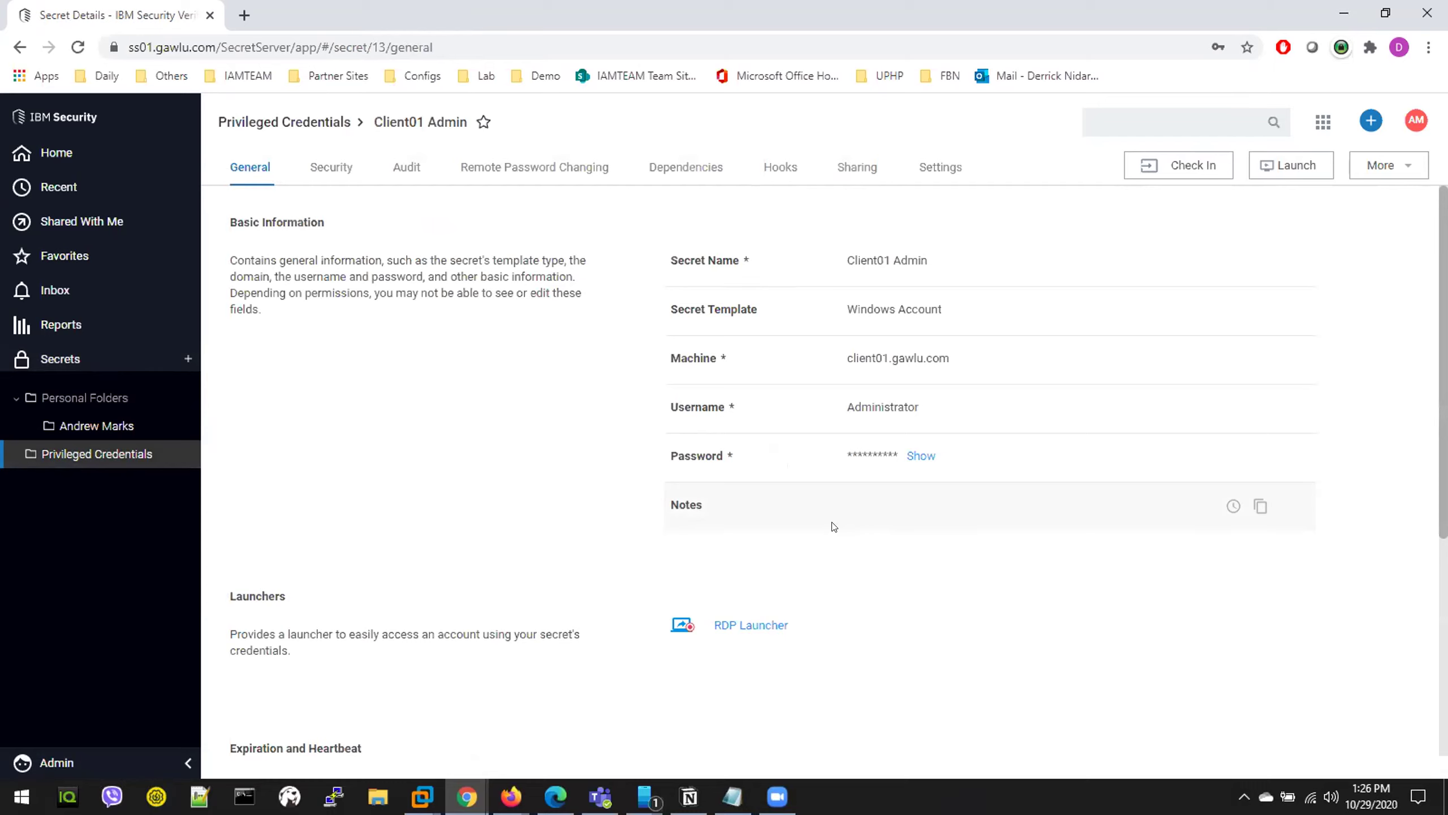
pyautogui.click(920, 454)
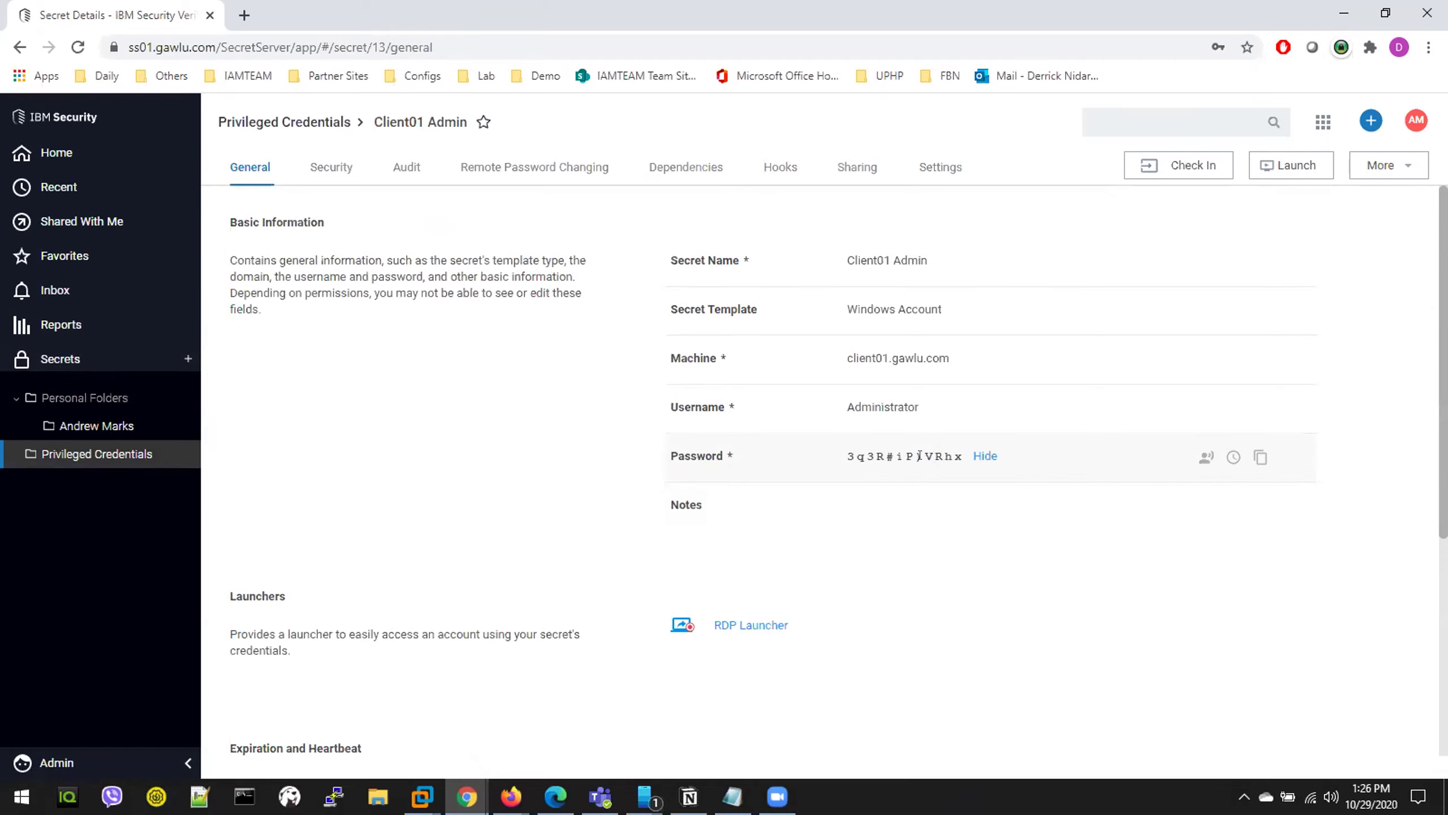
pyautogui.click(1253, 457)
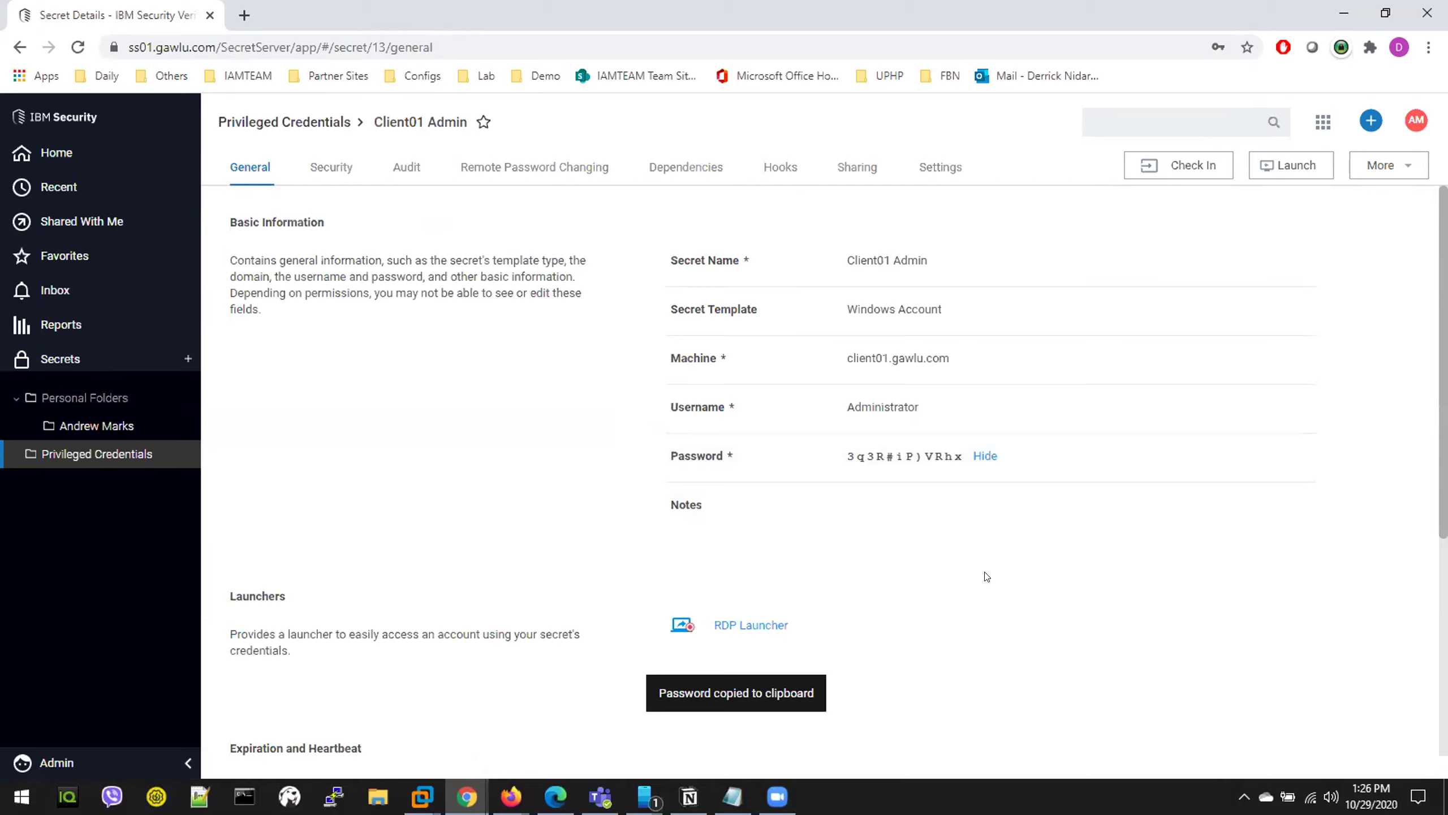
pyautogui.click(758, 628)
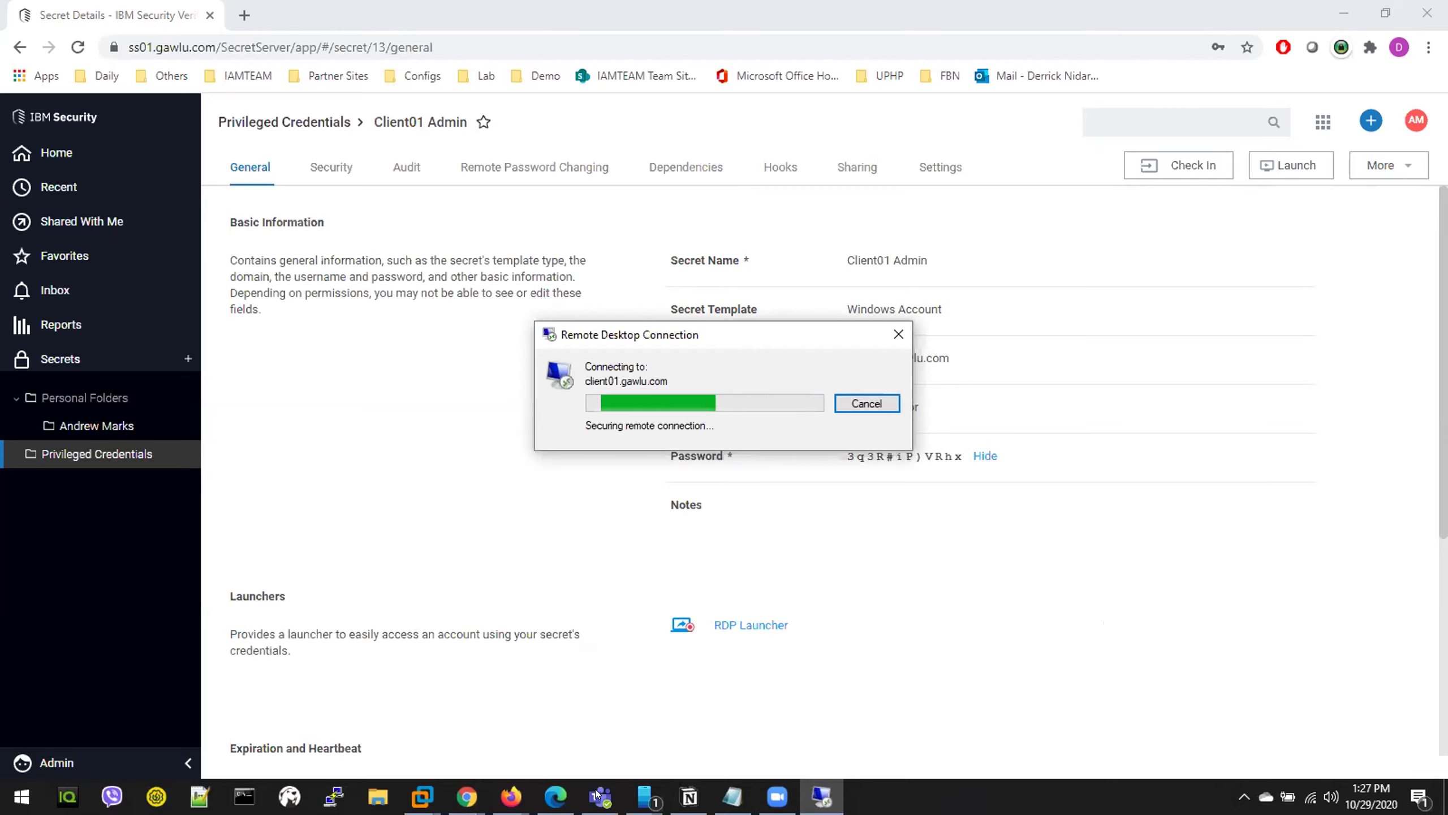
# Confirm the Remote Desktop connection and reach the CLIENT01 desktop signed in as Administrator
pyautogui.click(422, 796)
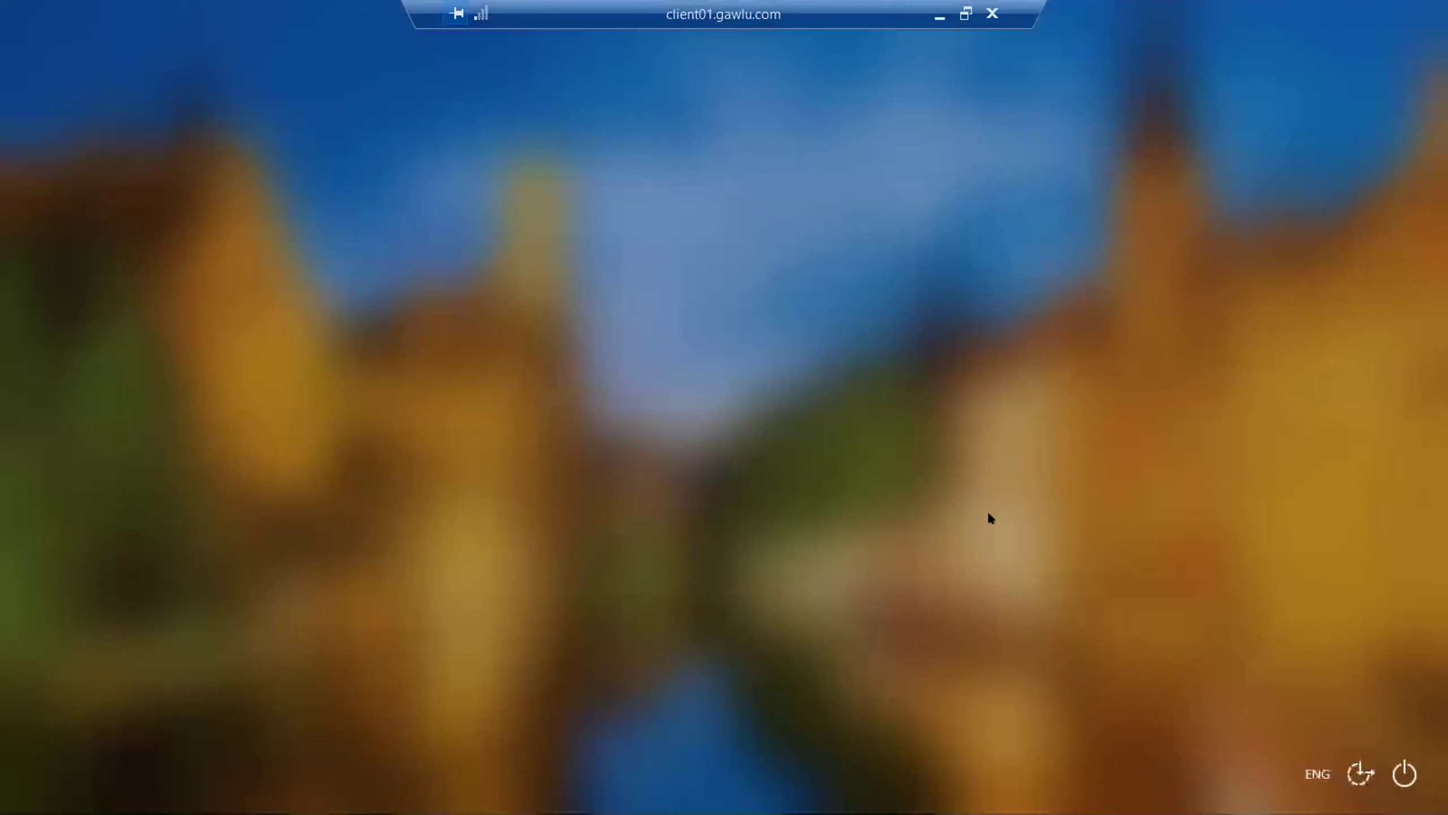
pyautogui.click(690, 530)
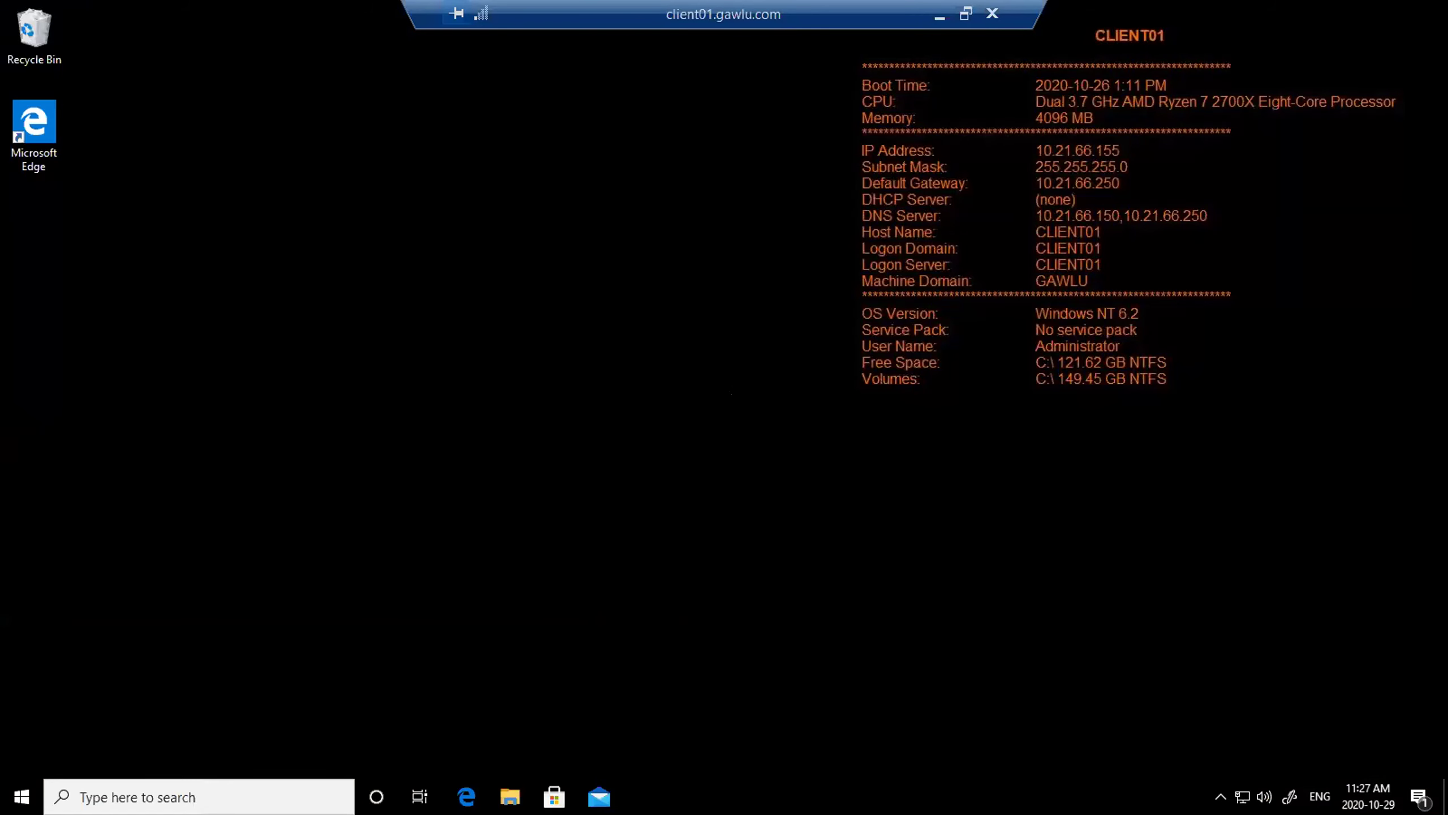
pyautogui.click(21, 796)
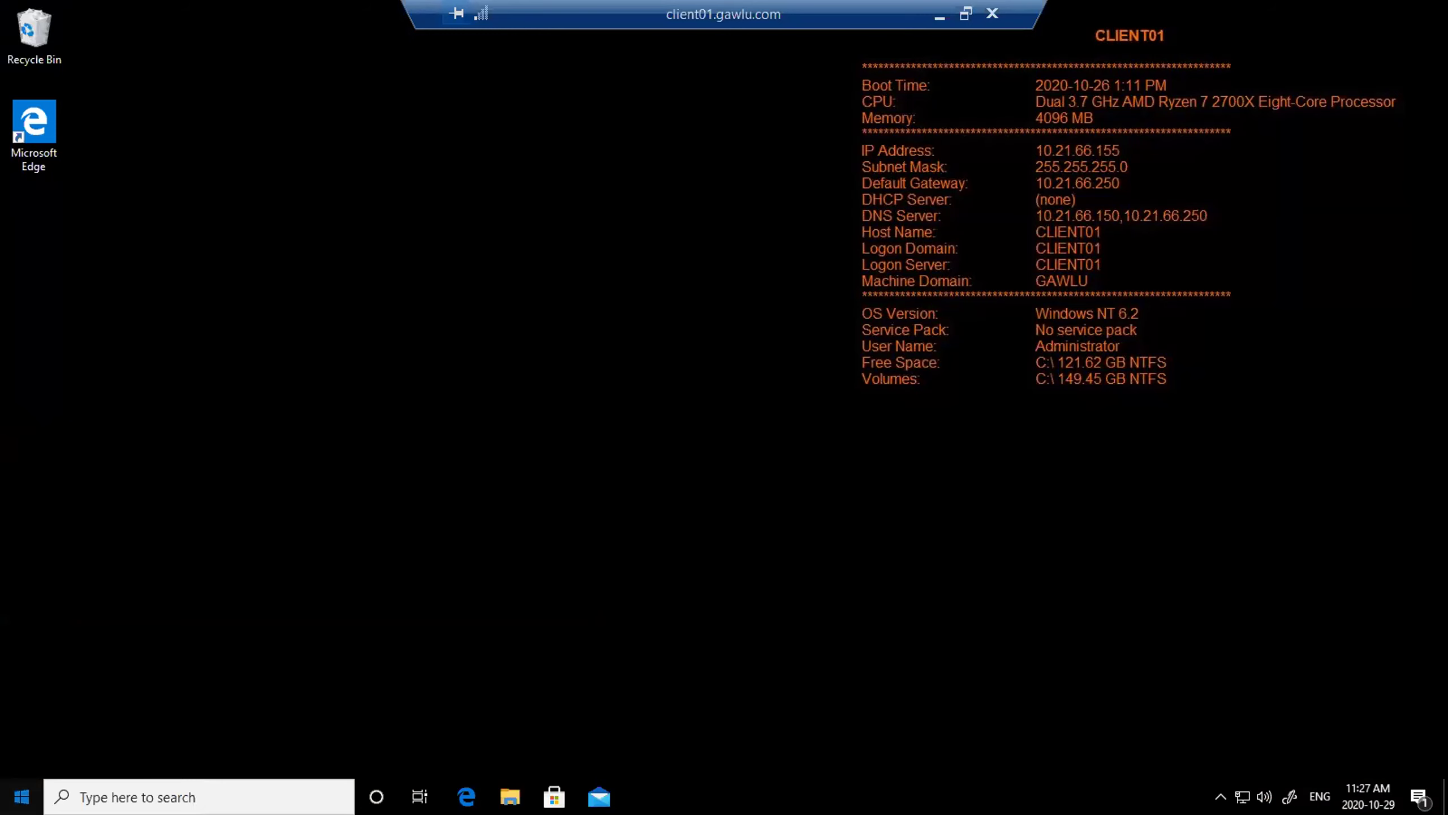
pyautogui.moveTo(18, 580)
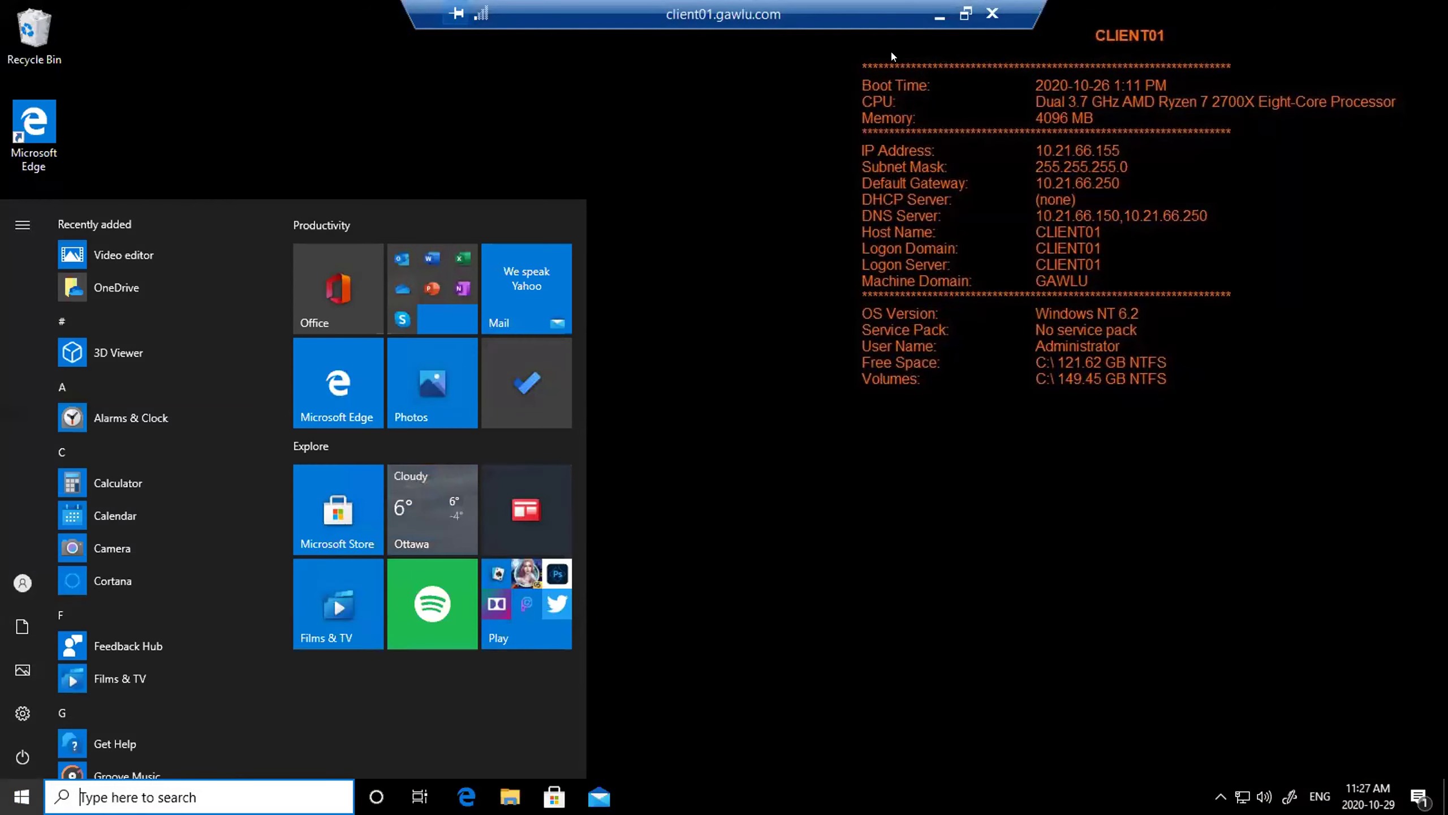
pyautogui.click(896, 417)
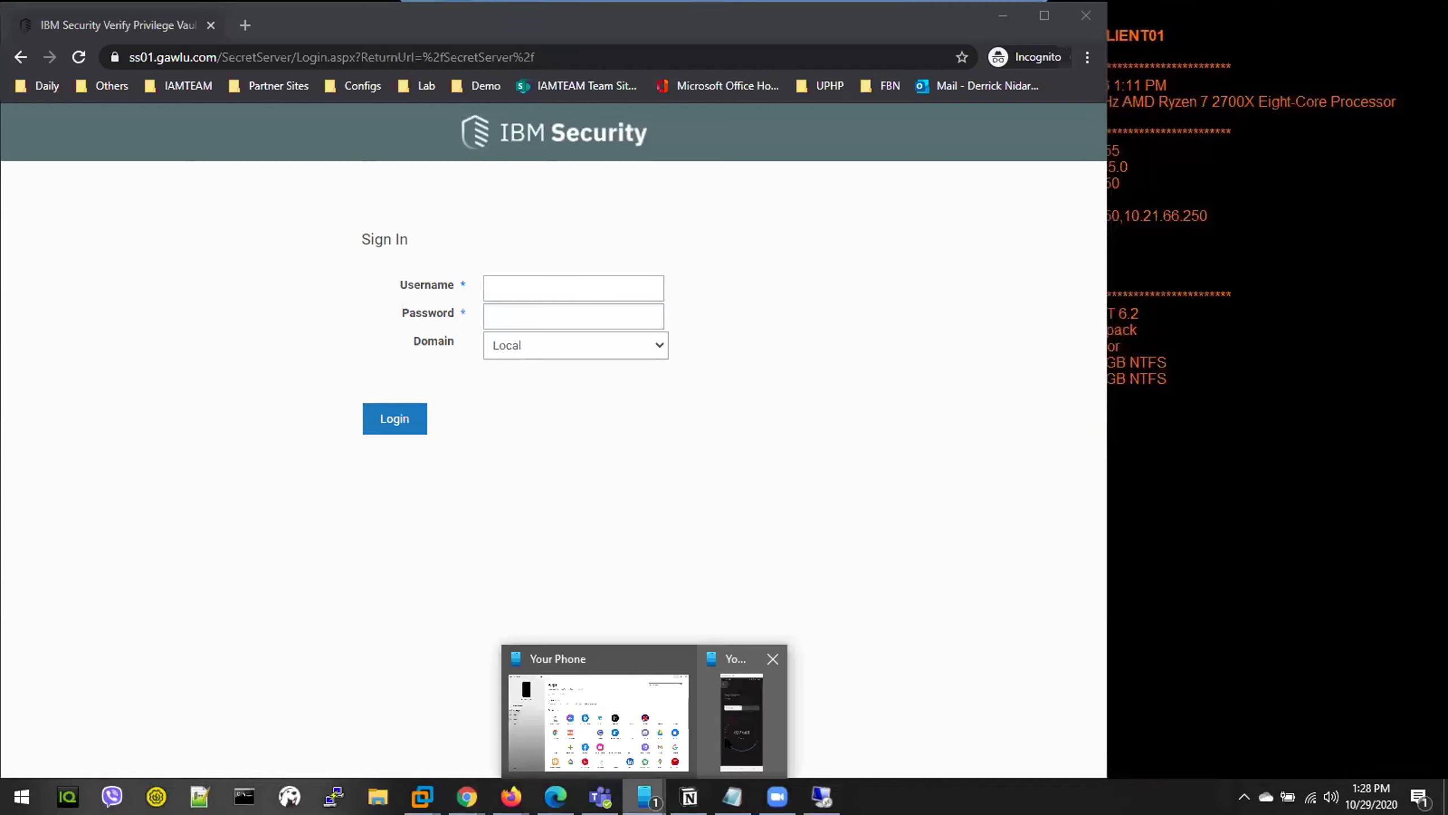
# Log in with the second user's username and password on the GAWLU AD domain
pyautogui.click(599, 713)
pyautogui.click(724, 378)
pyautogui.click(599, 287)
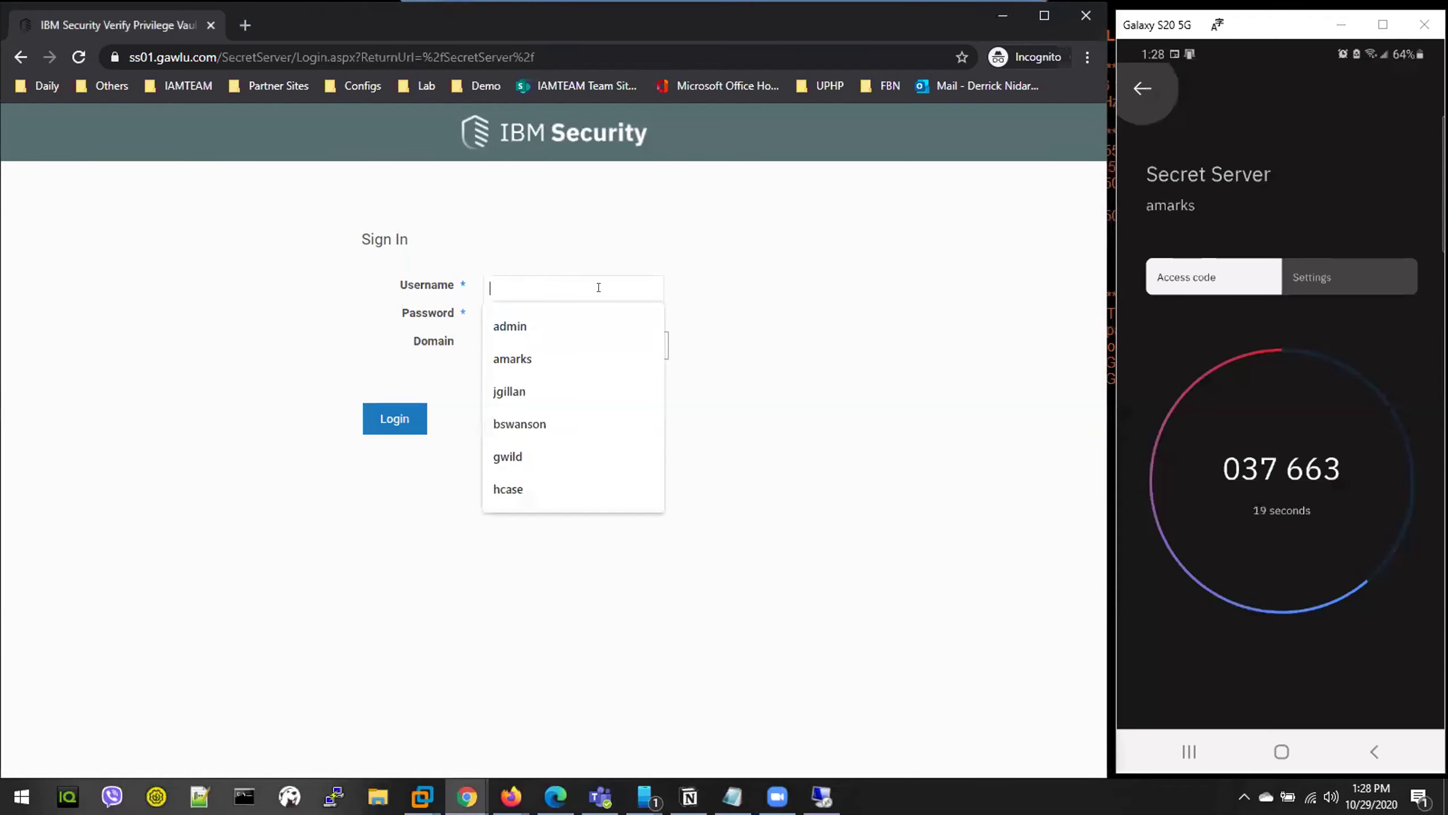
pyautogui.press('Tab')
pyautogui.write('*********')
pyautogui.hotkey('shift', 'Tab')
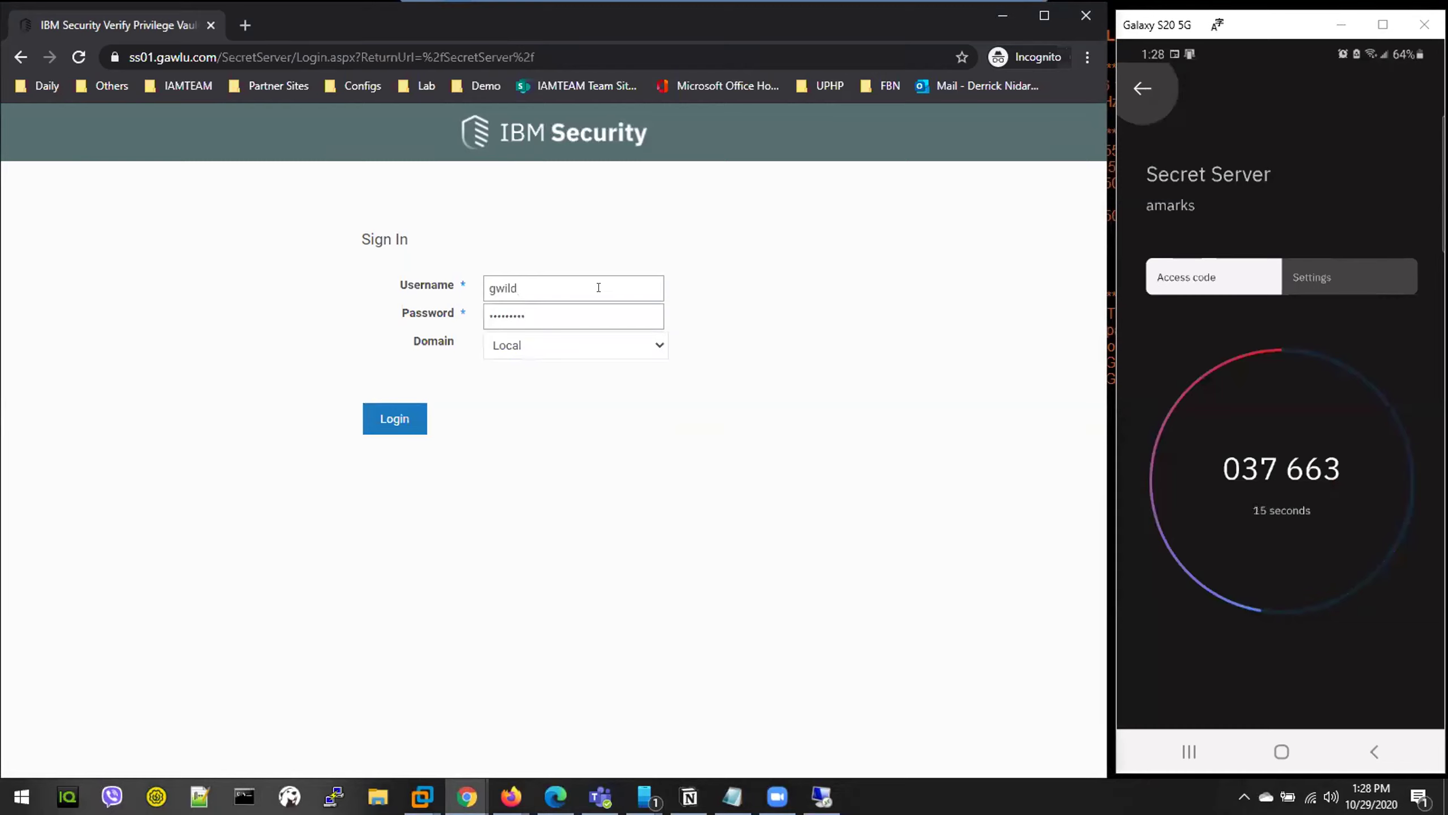
pyautogui.press('Tab')
pyautogui.press('Down')
pyautogui.press('Return')
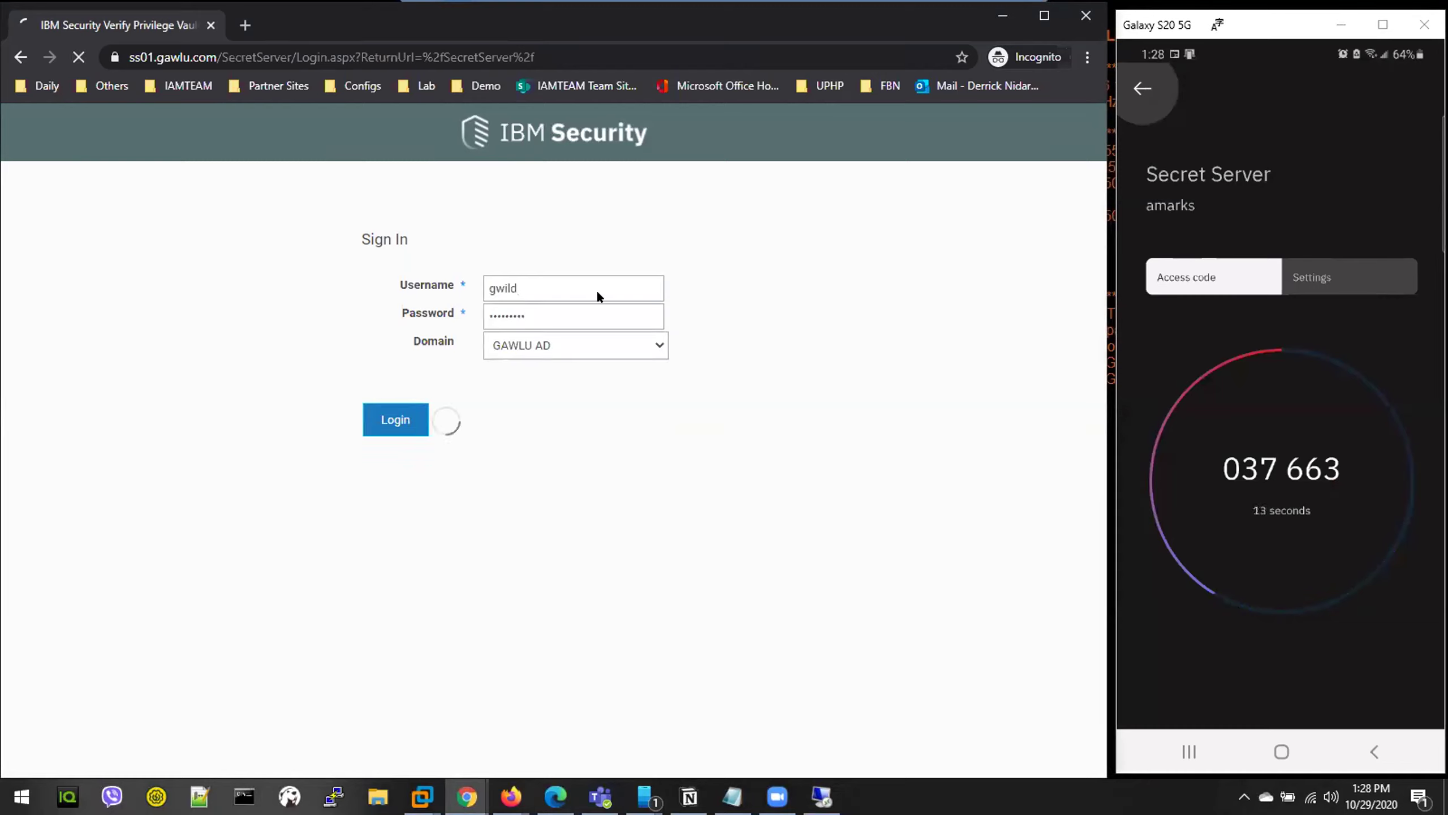
# Enter the second account's phone one-time code as the pin and maximize the browser
pyautogui.click(1162, 91)
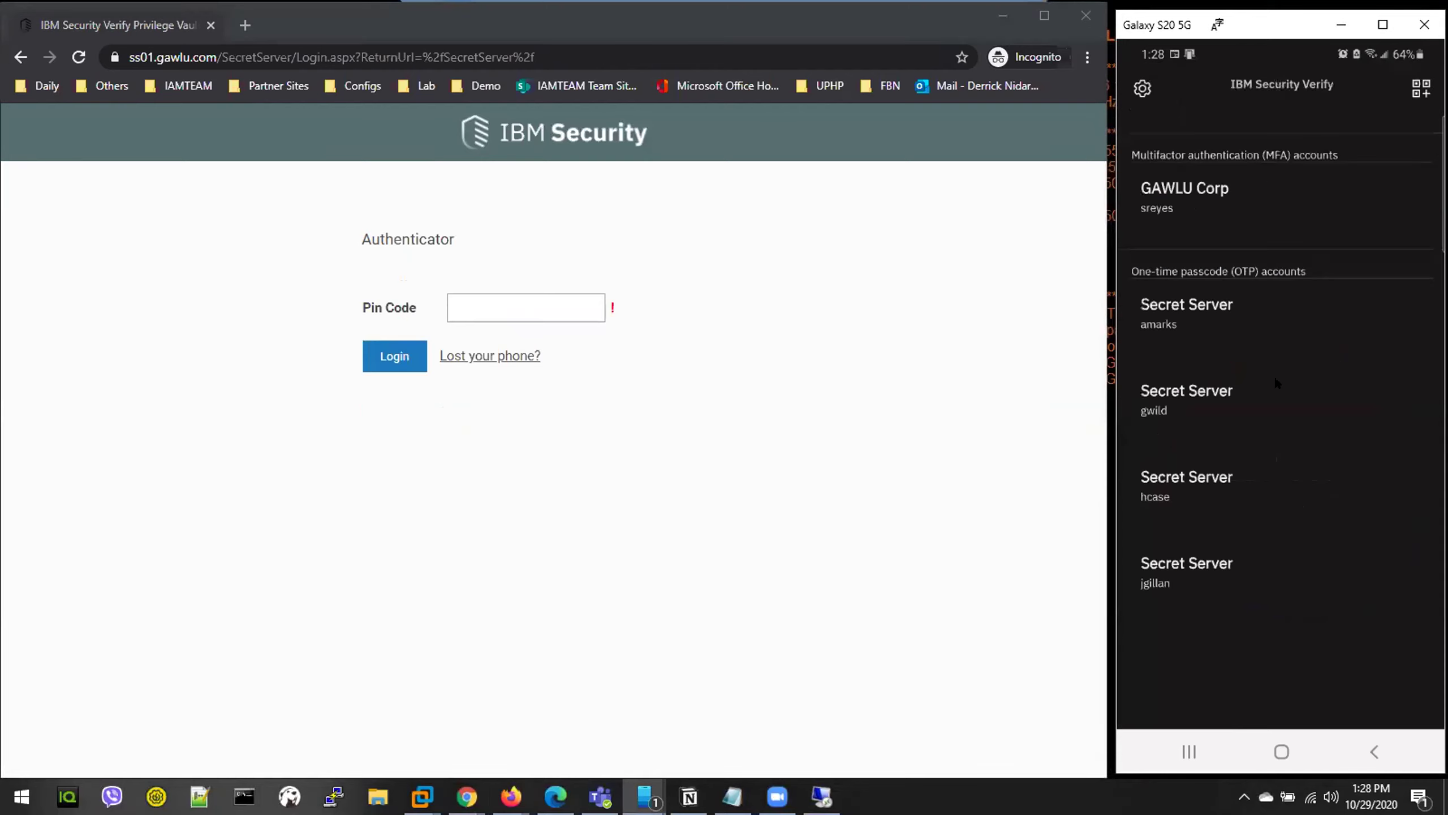
pyautogui.click(1237, 394)
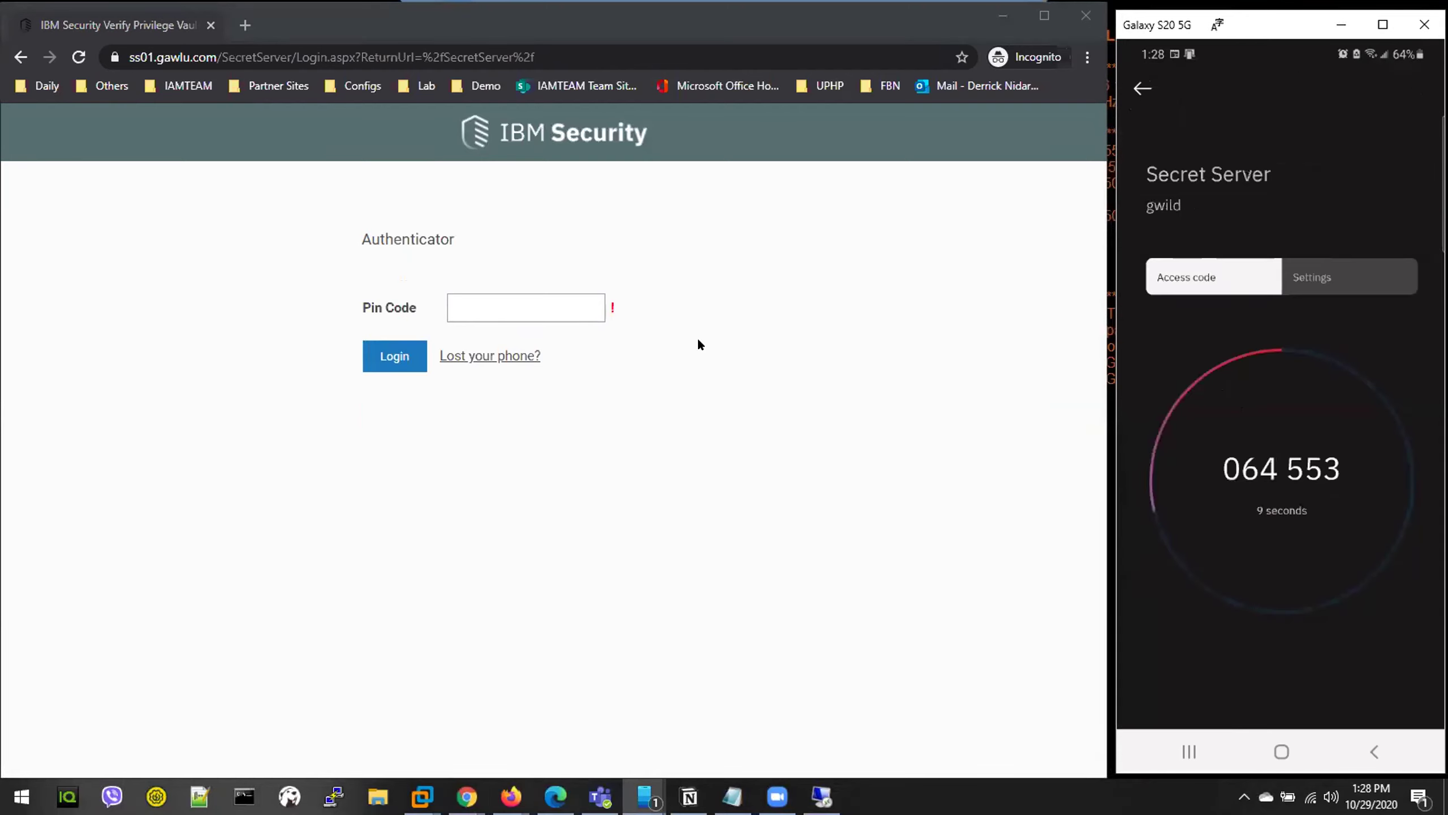
pyautogui.click(547, 301)
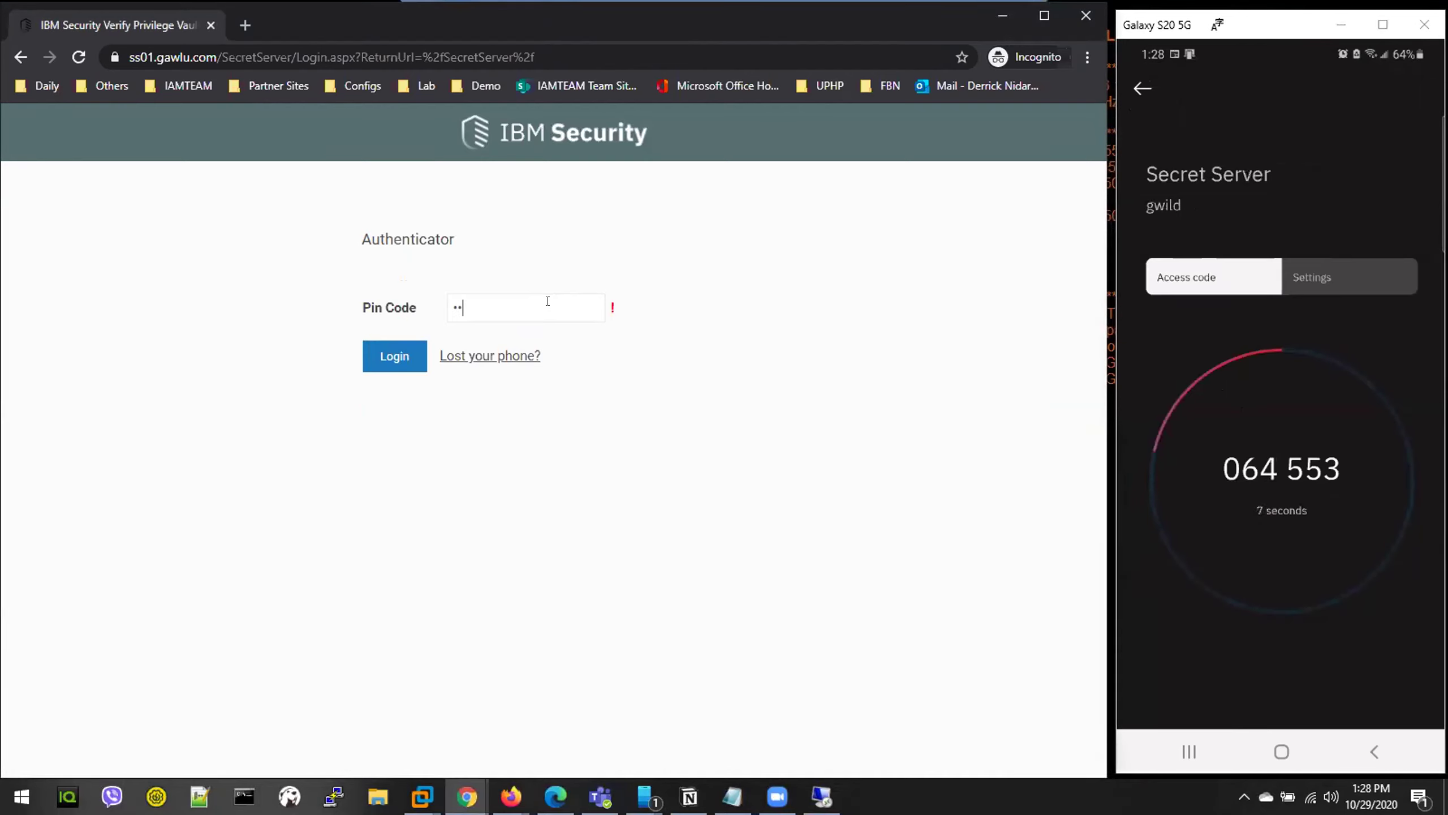
pyautogui.press('Return')
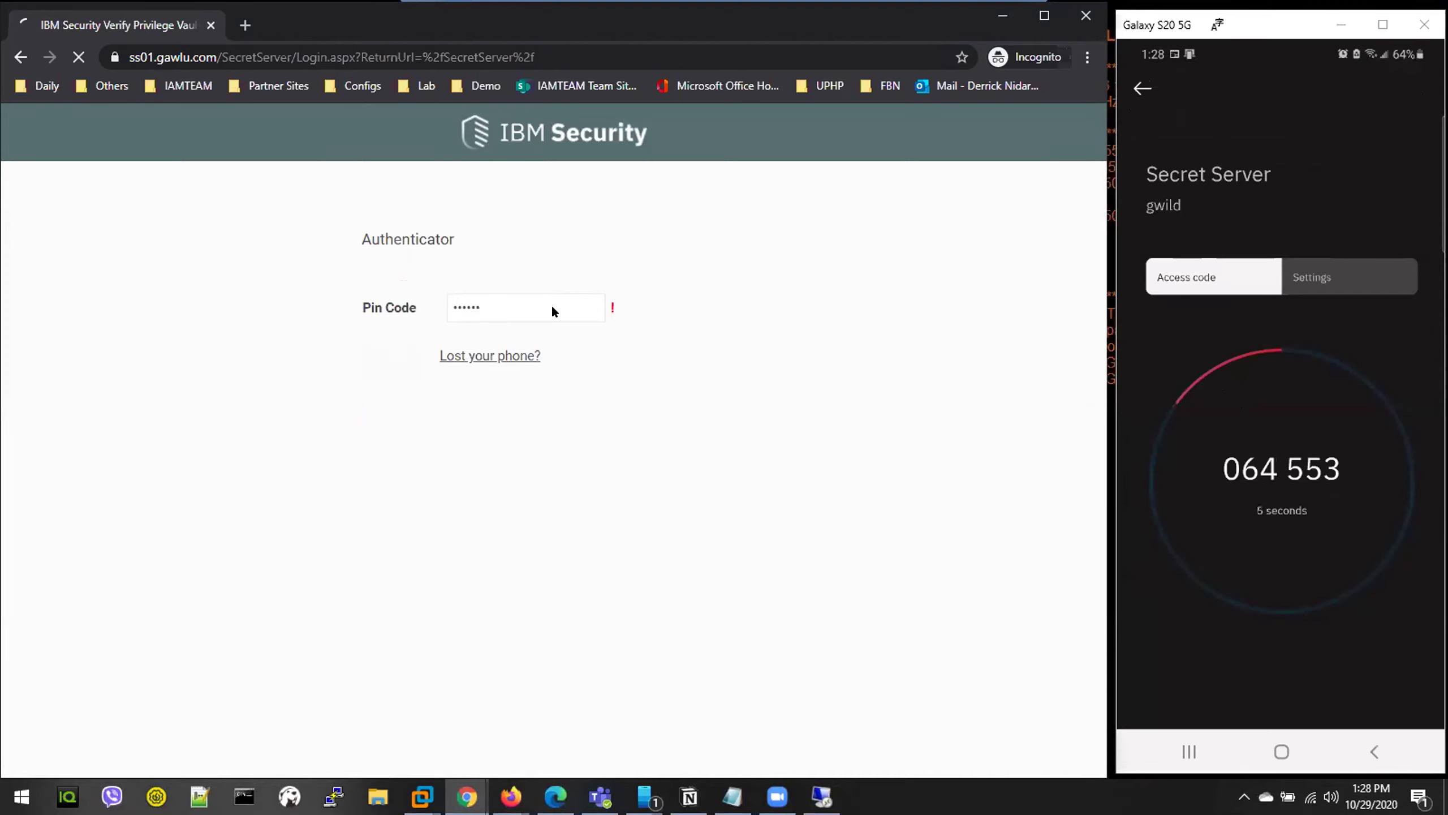
pyautogui.click(1043, 27)
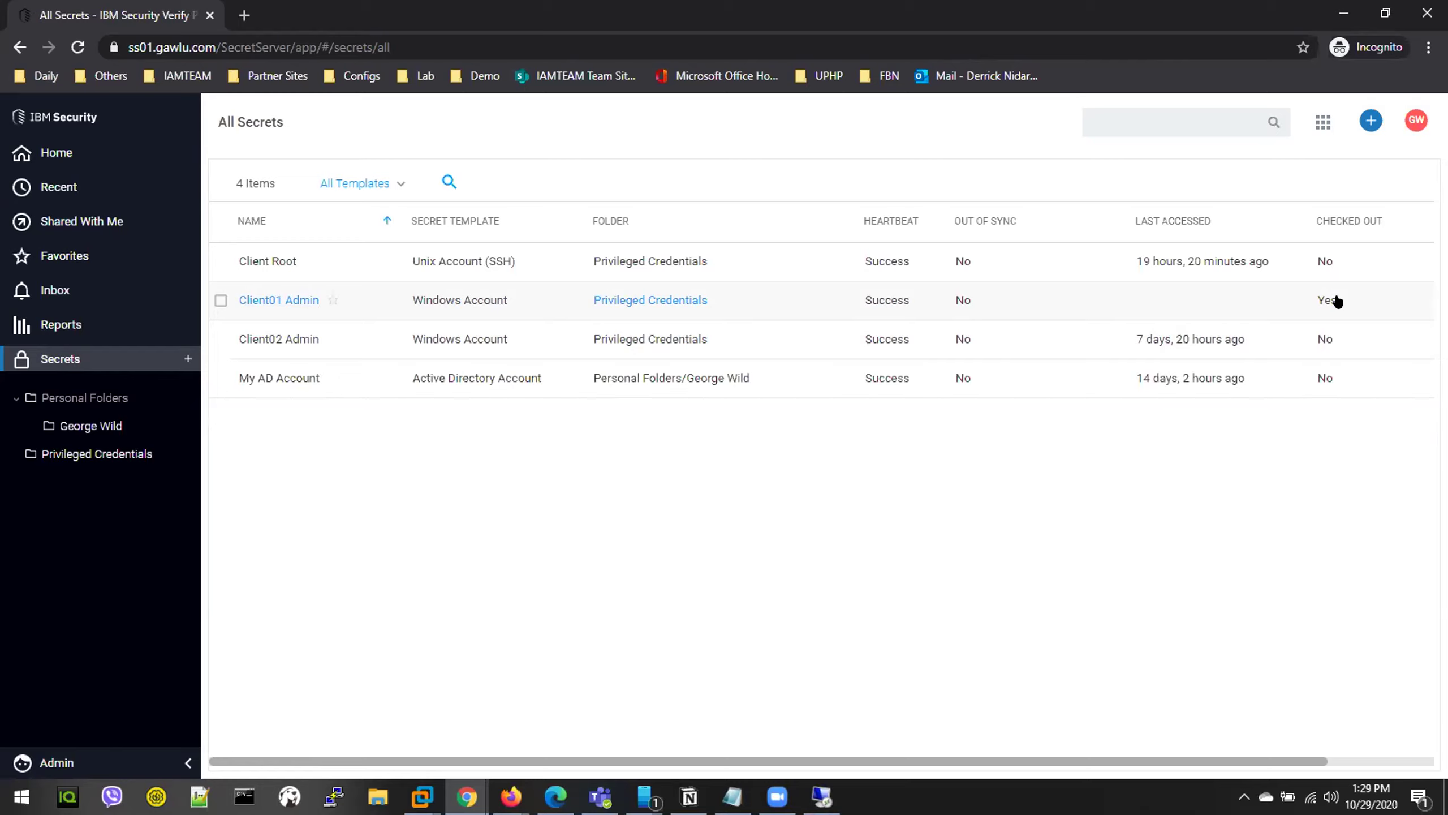
# Open Client01 Admin as the second user to see it checked out by another user
pyautogui.click(297, 302)
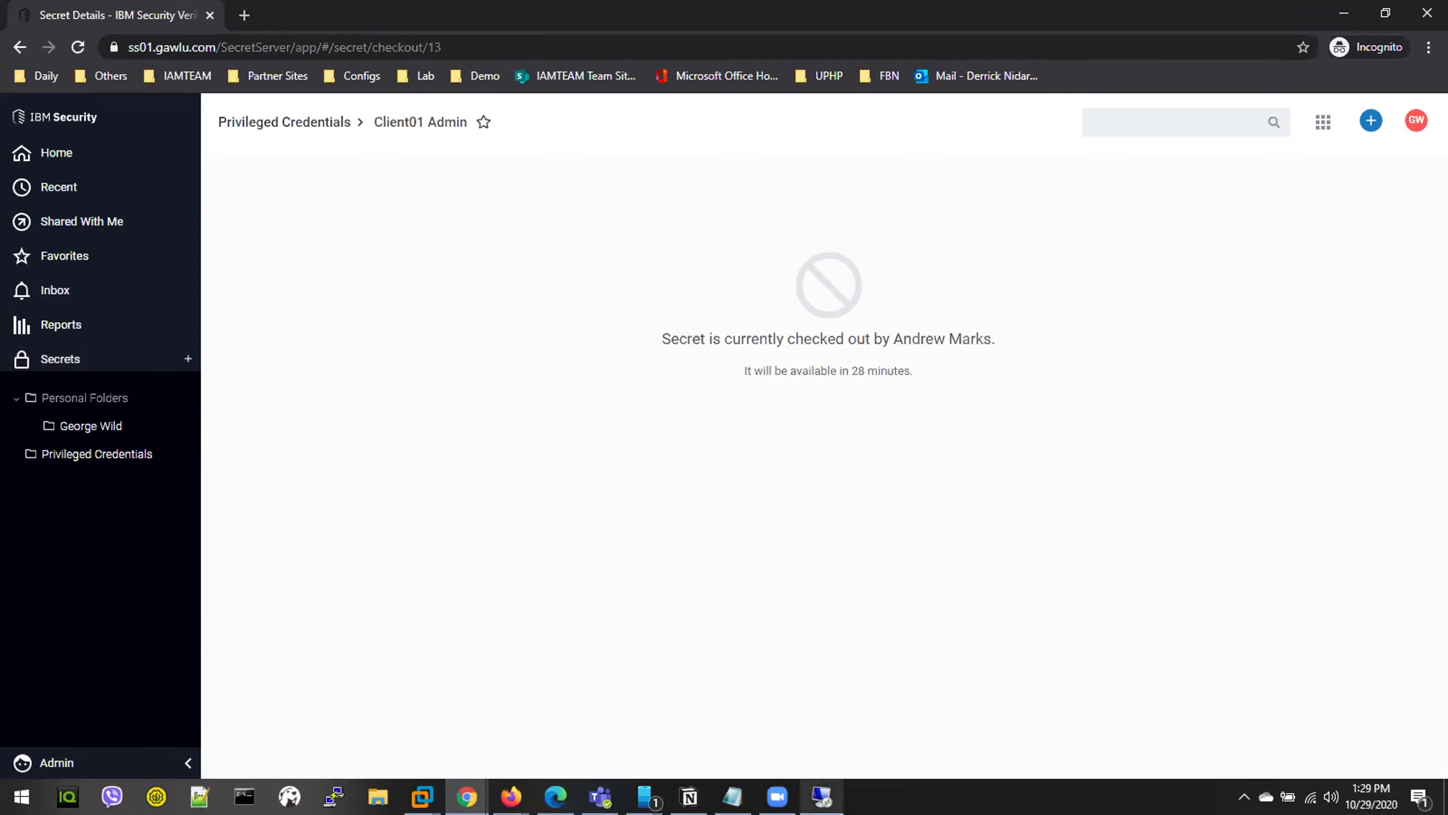
# Launch Notepad on CLIENT01 via search and type 'Hello World'
pyautogui.click(821, 796)
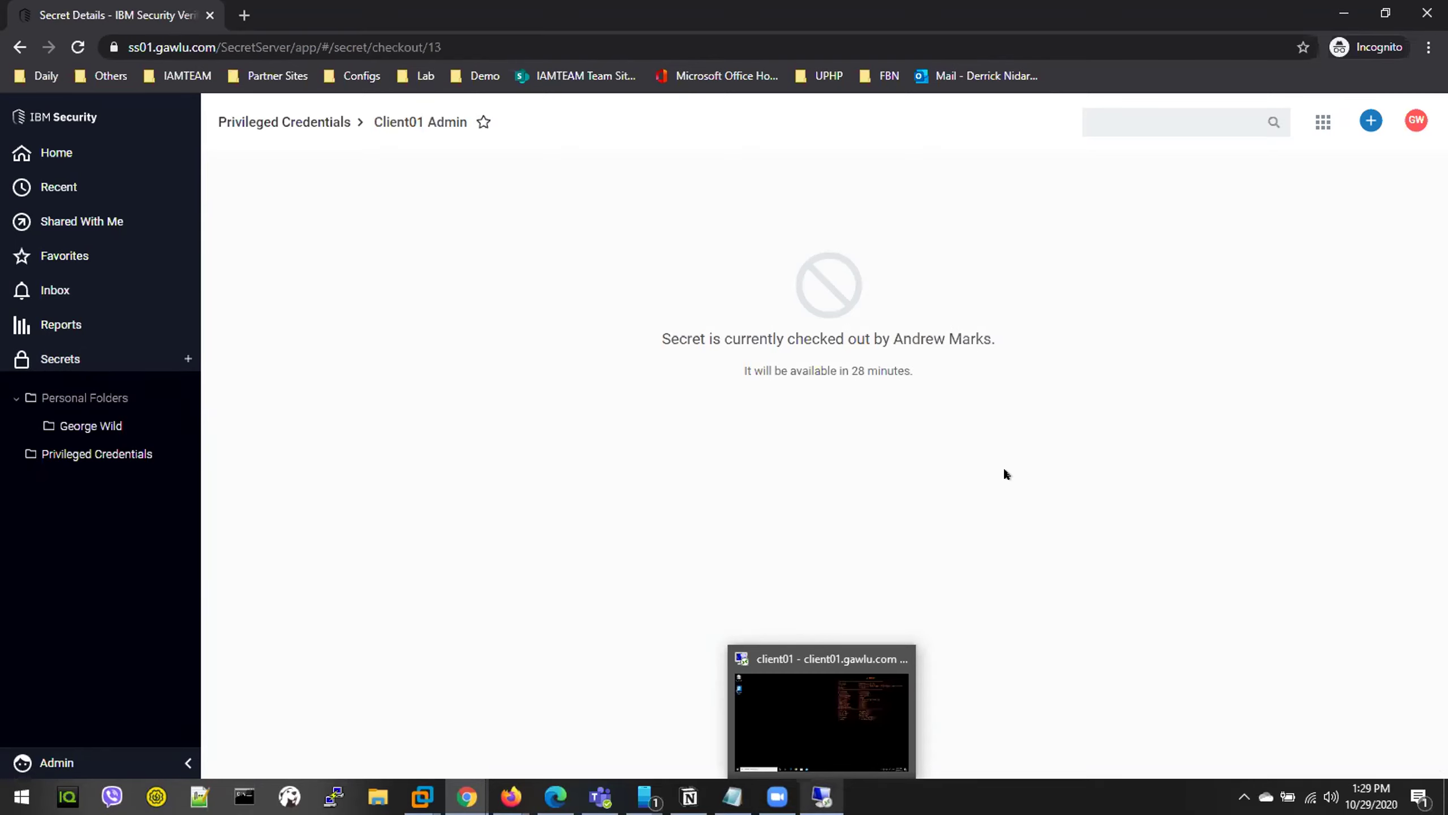
pyautogui.press('super')
pyautogui.write('notep')
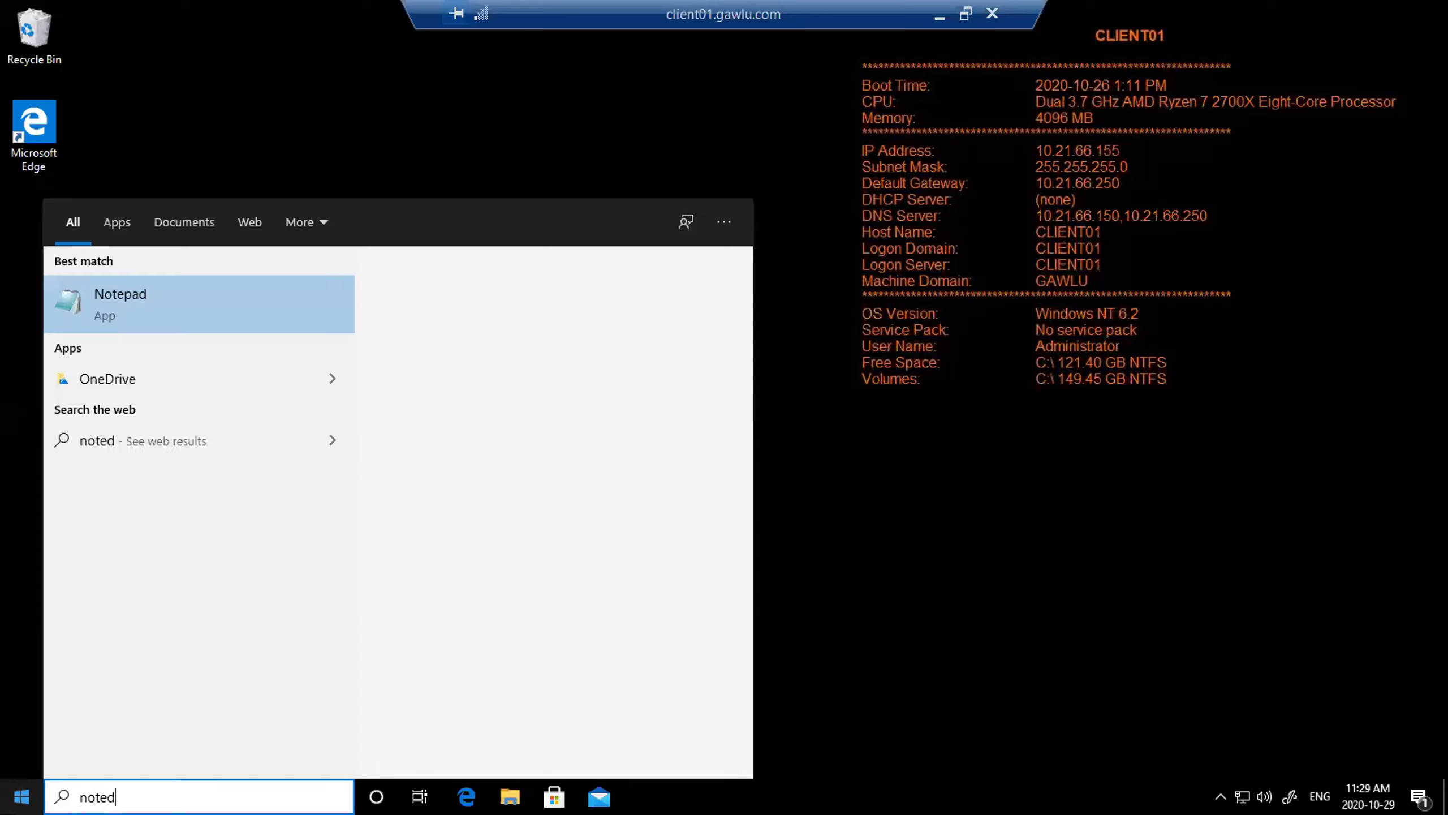
pyautogui.press('Return')
pyautogui.write('Hello World')
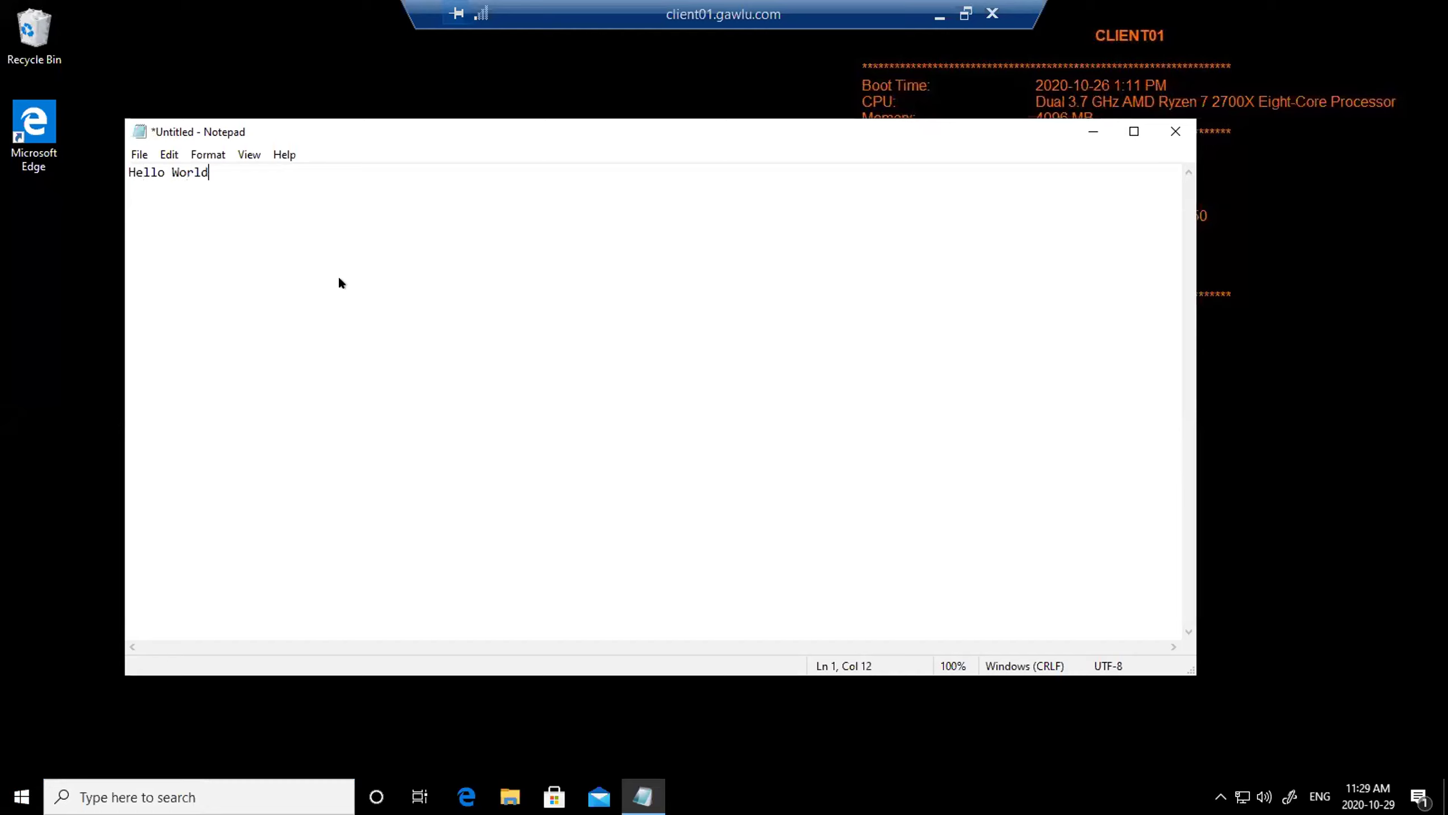
# Save the note as 'Hello world' and close Notepad
pyautogui.hotkey('ctrl', 's')
pyautogui.write('Hellow')
pyautogui.press('BackSpace')
pyautogui.press('BackSpace')
pyautogui.write('world')
pyautogui.press('Return')
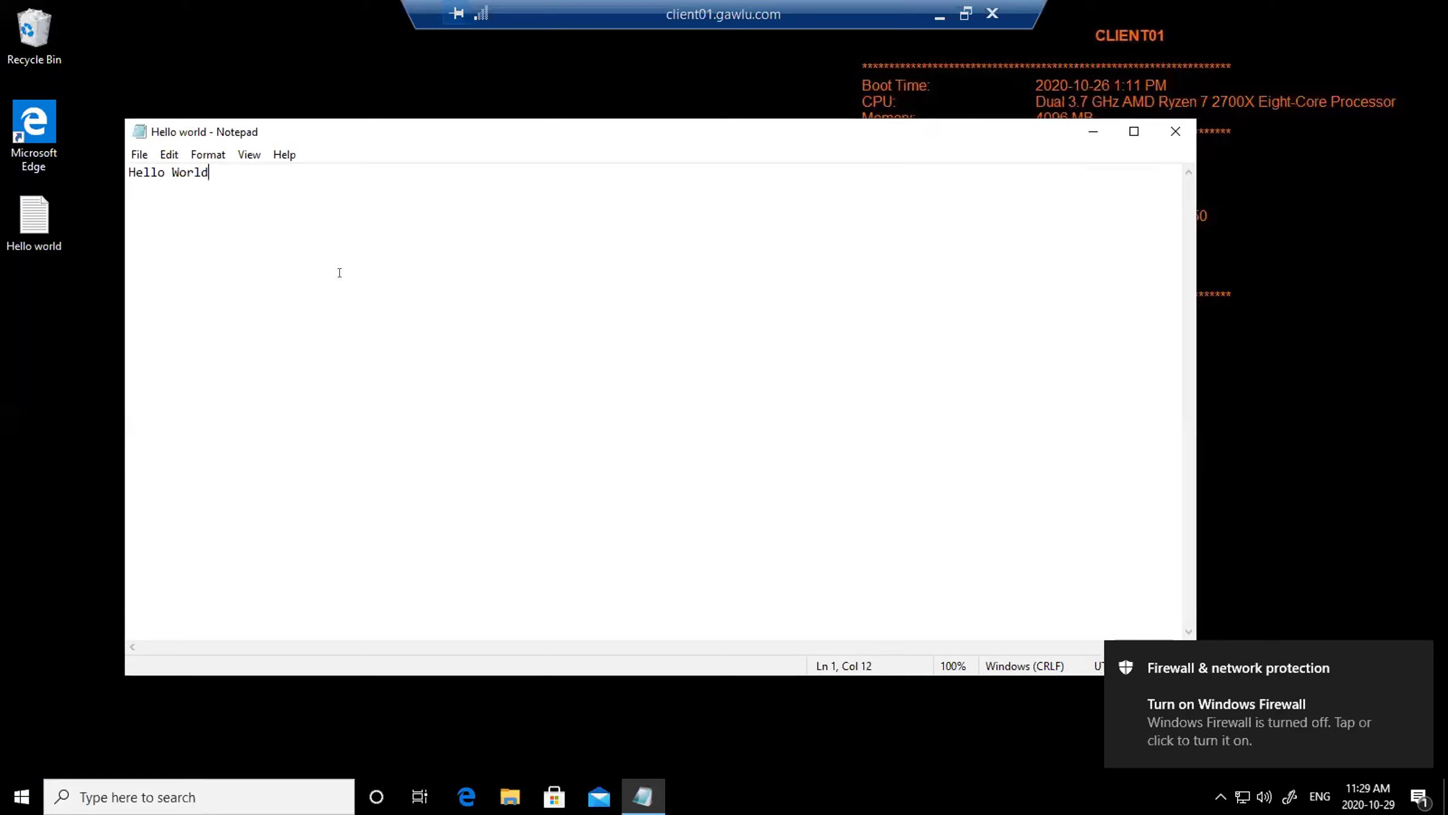
pyautogui.click(1174, 131)
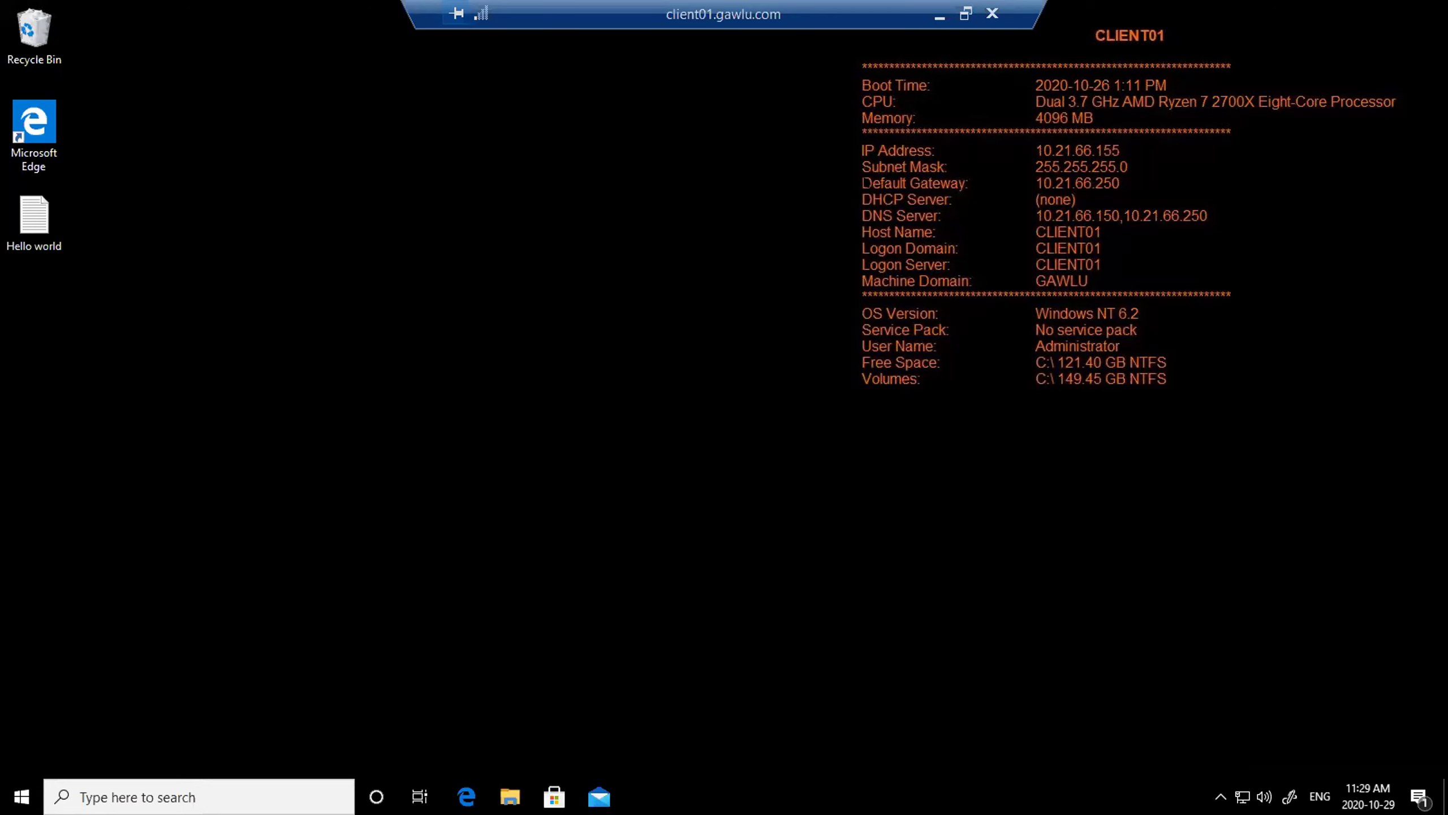
# Sign out of the CLIENT01 remote session from the Start menu account options
pyautogui.click(21, 796)
pyautogui.click(21, 582)
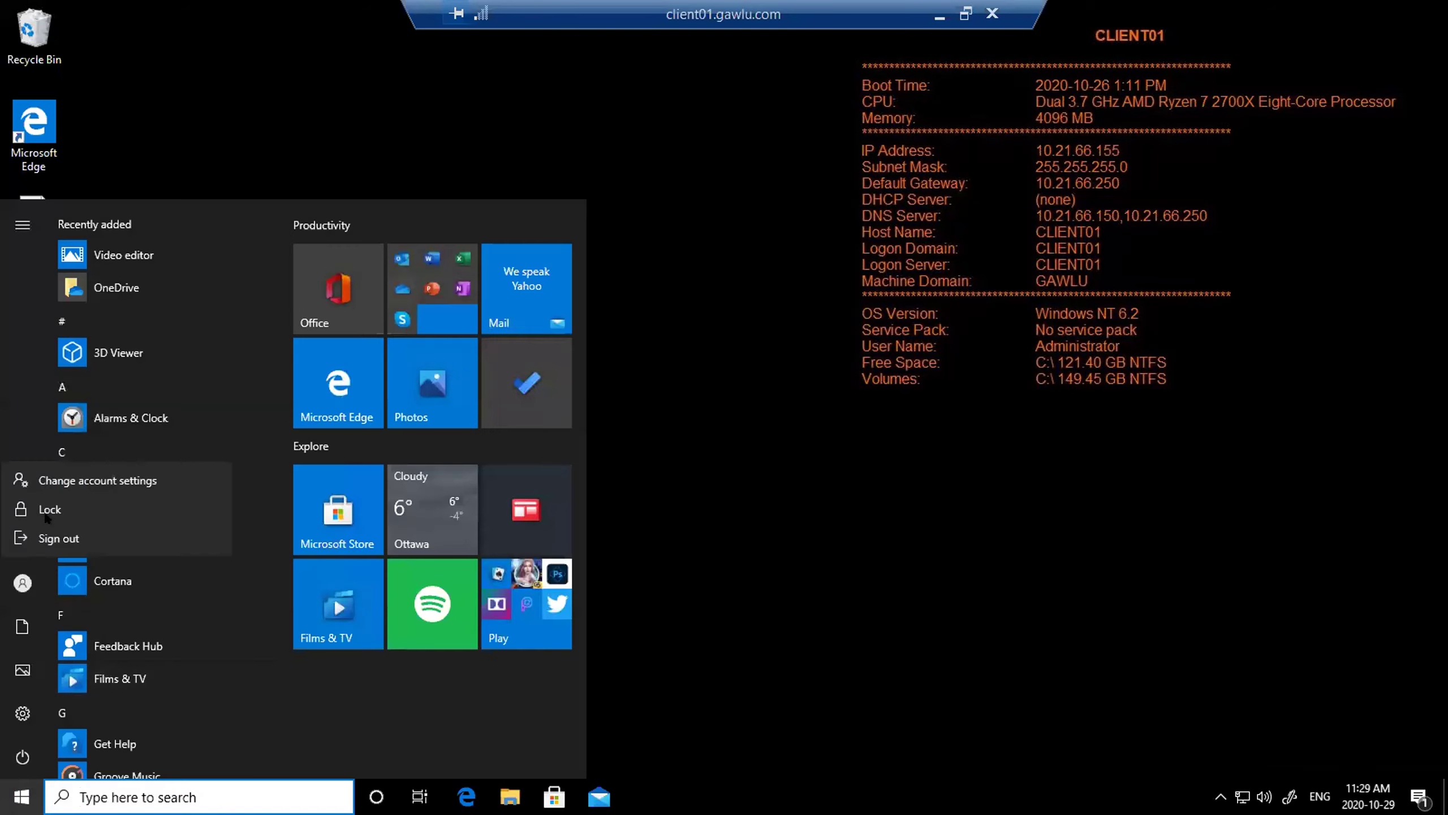
pyautogui.click(74, 536)
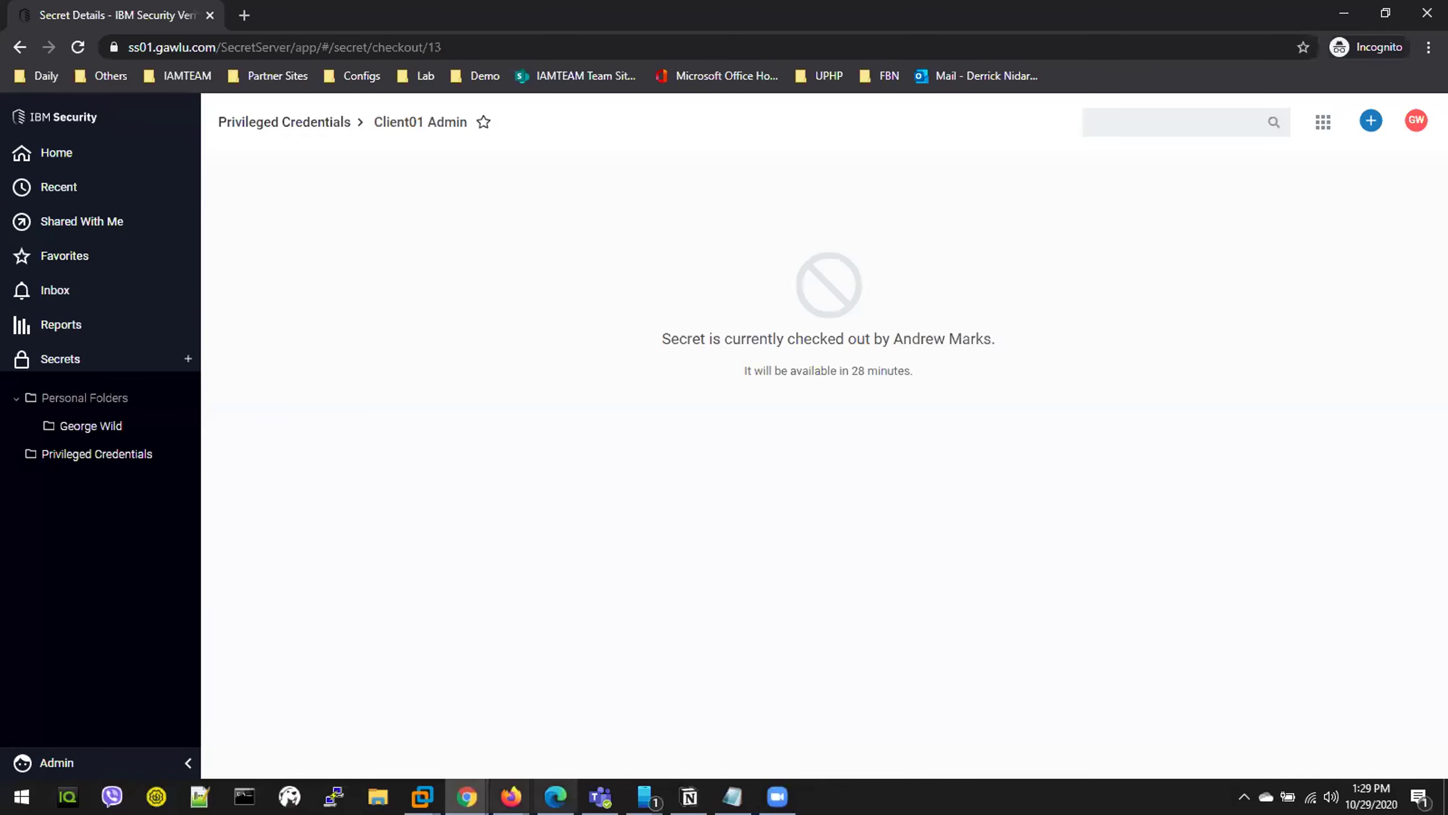
# Copy the Client01 Admin password from the vault and paste it after 'Old Password:' in the local note
pyautogui.moveTo(467, 796)
pyautogui.click(376, 714)
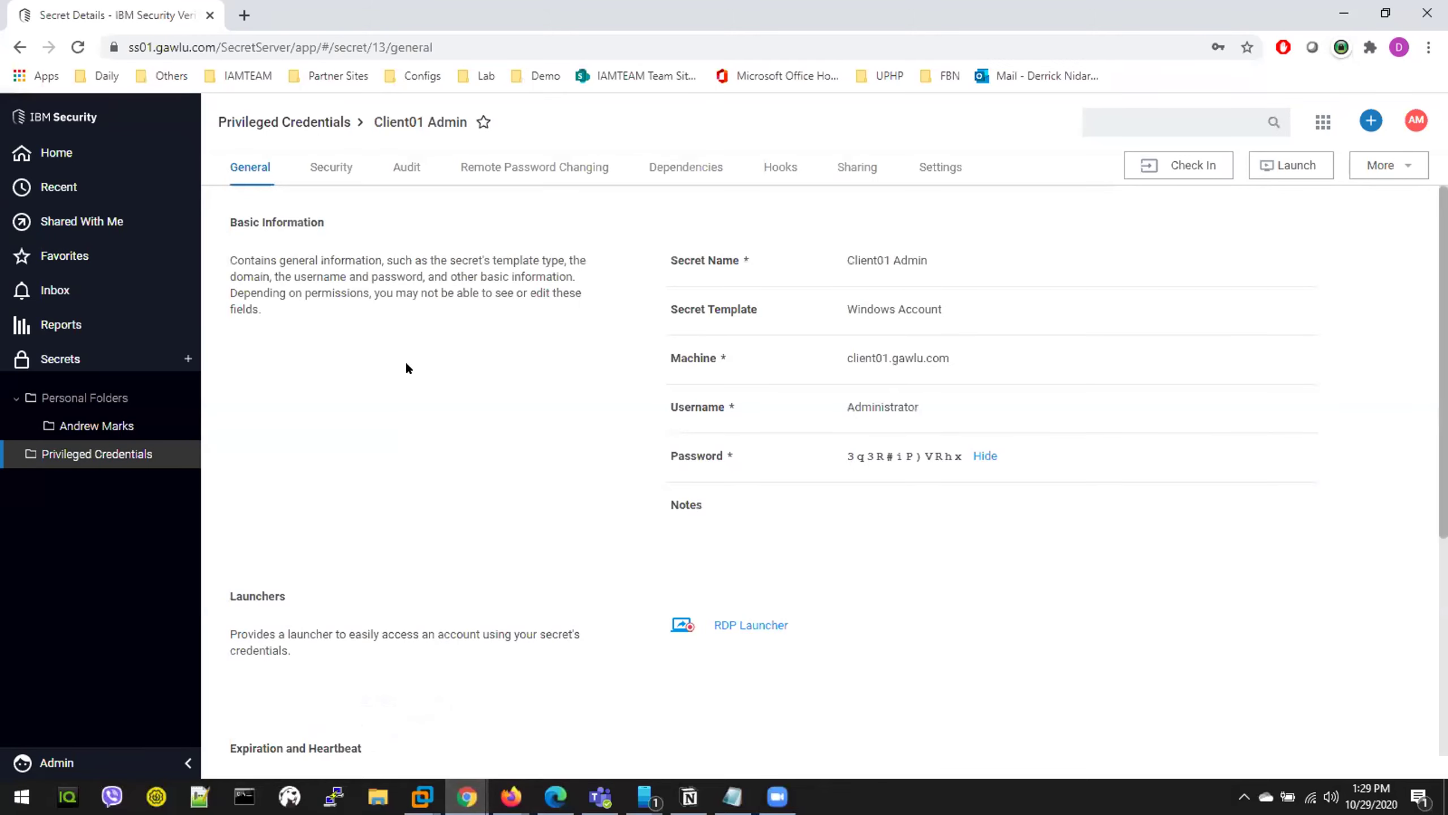
pyautogui.click(1405, 120)
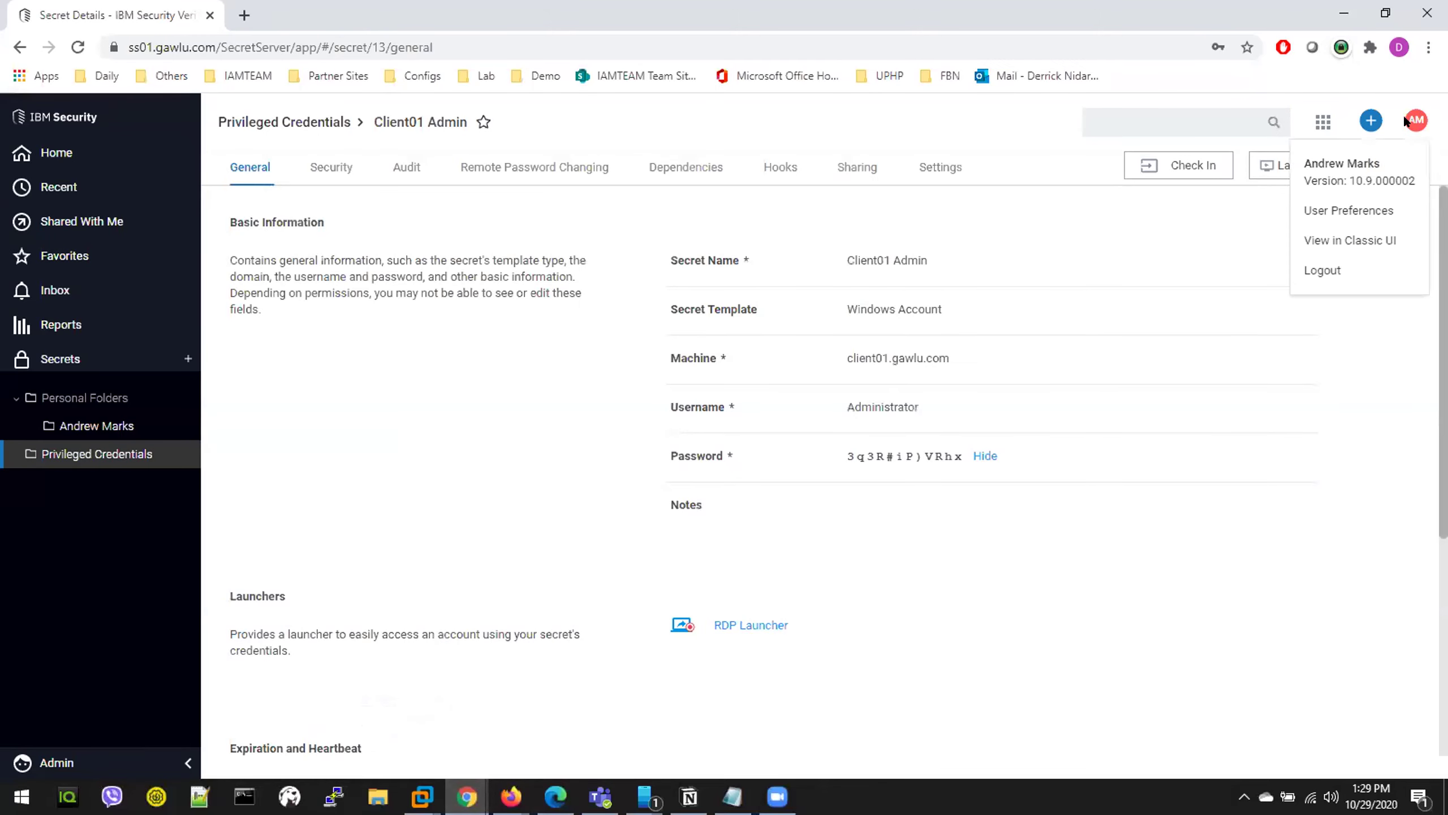
pyautogui.click(1004, 134)
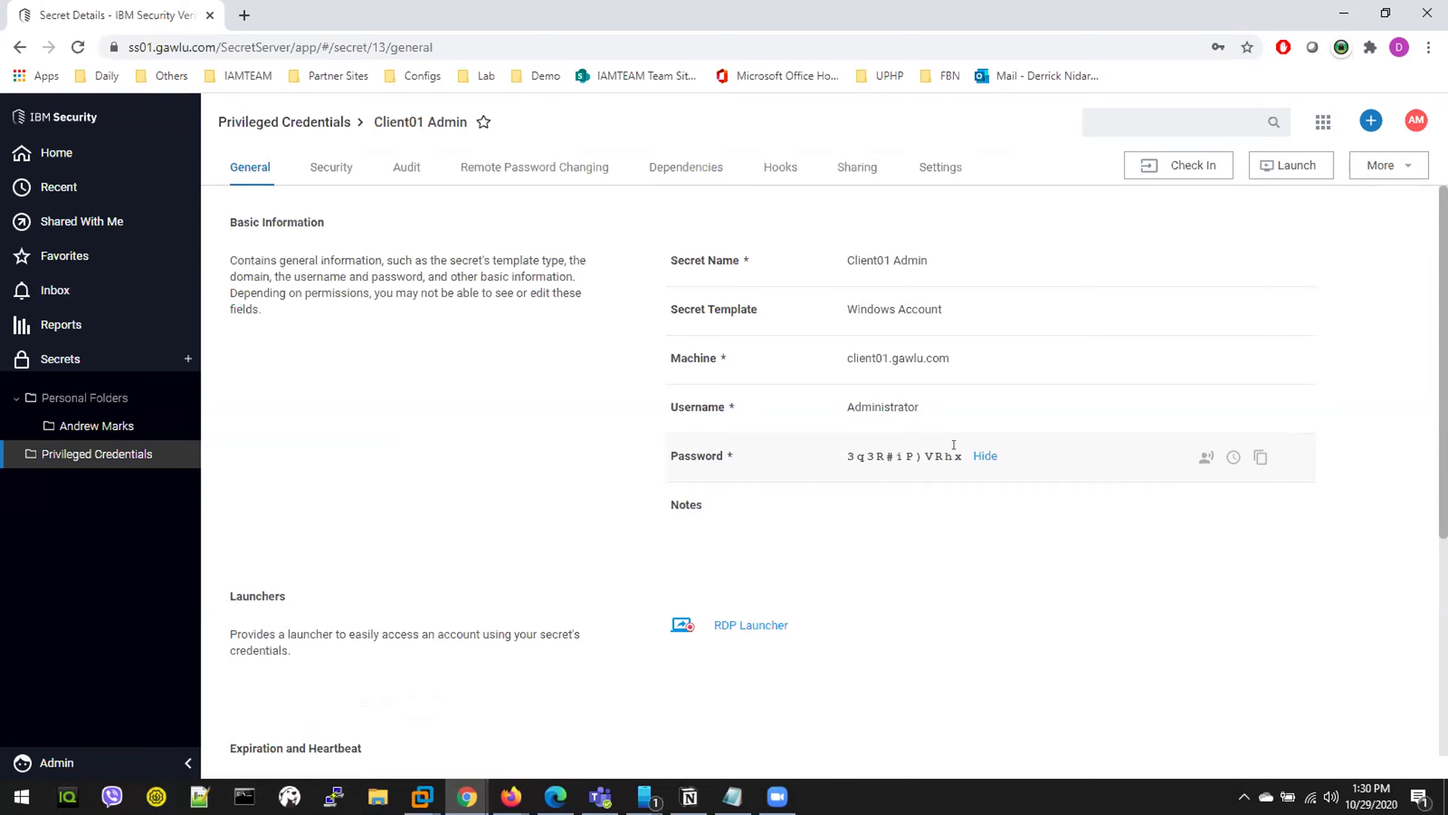
pyautogui.moveTo(963, 455); pyautogui.dragTo(846, 455)
pyautogui.hotkey('ctrl', 'c')
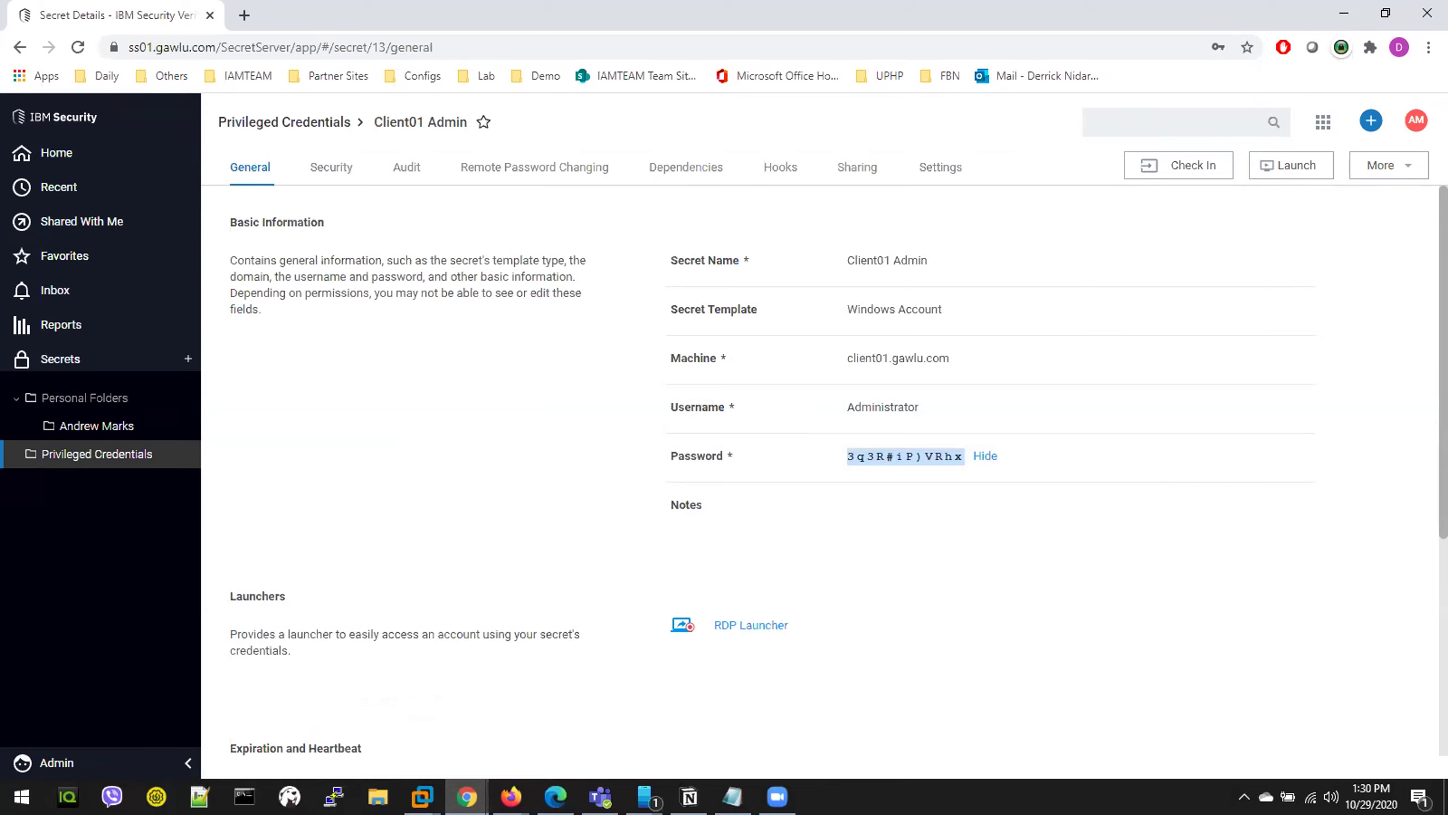
pyautogui.click(732, 796)
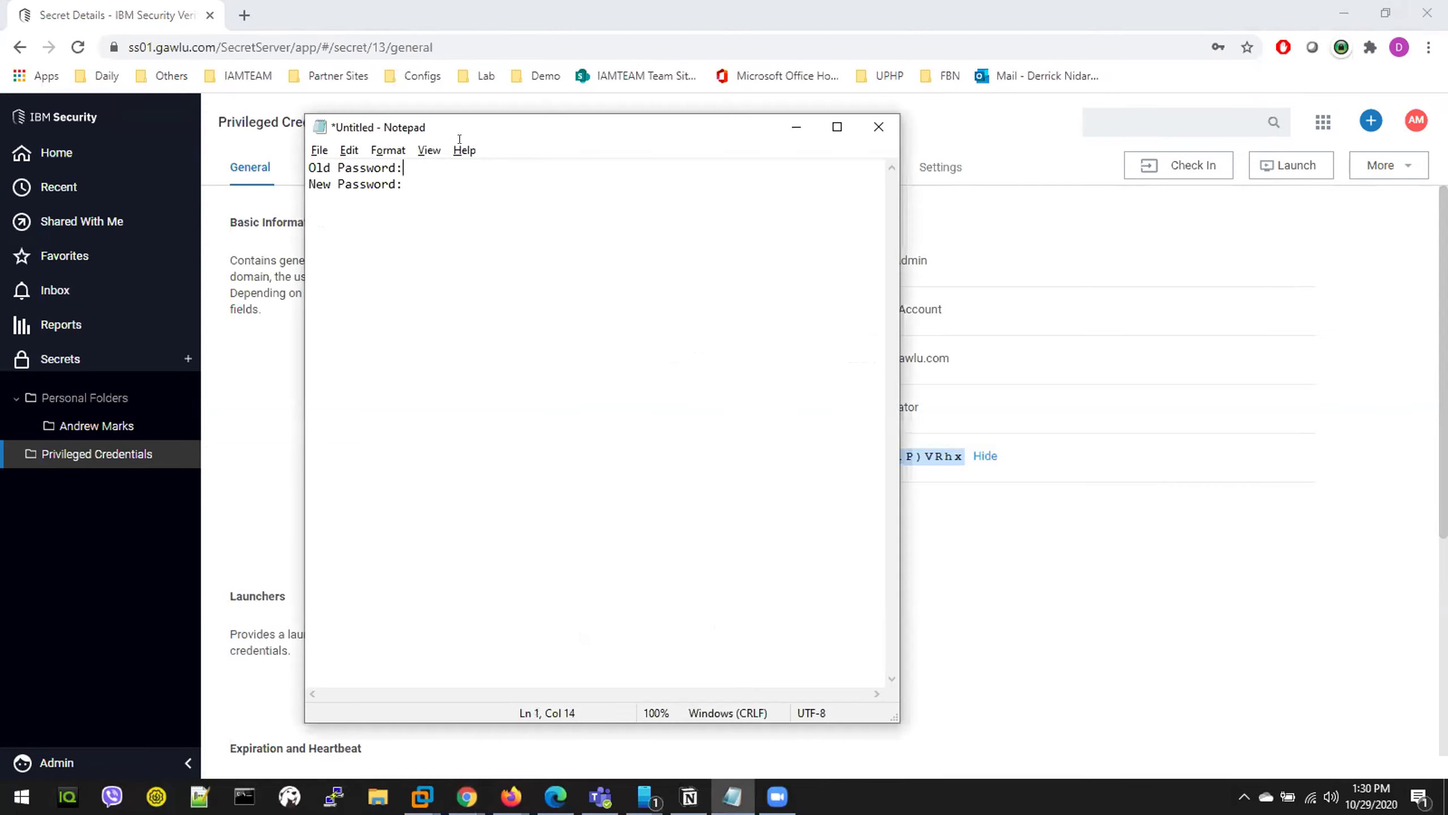
pyautogui.hotkey('ctrl', 'v')
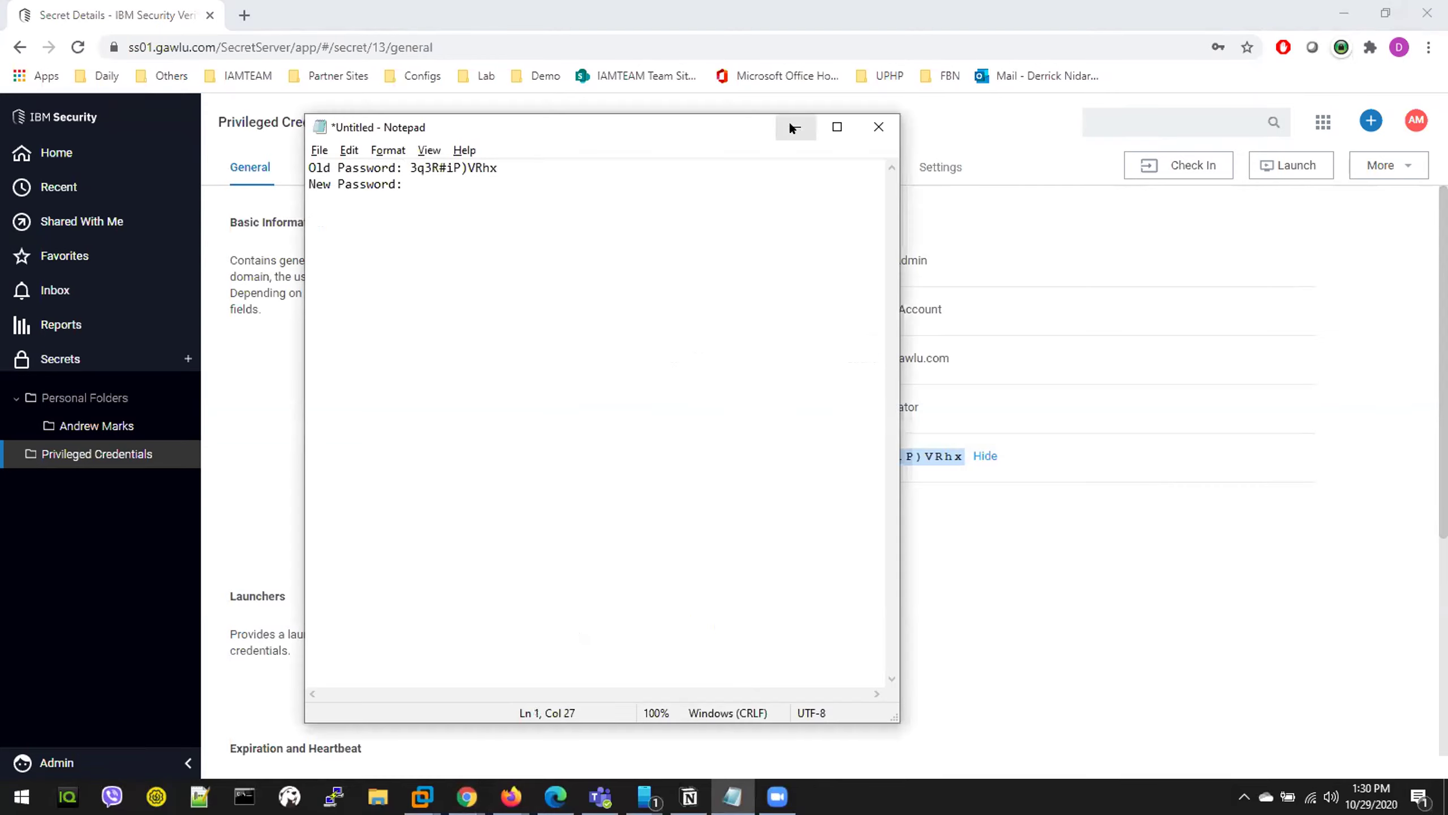
pyautogui.click(797, 127)
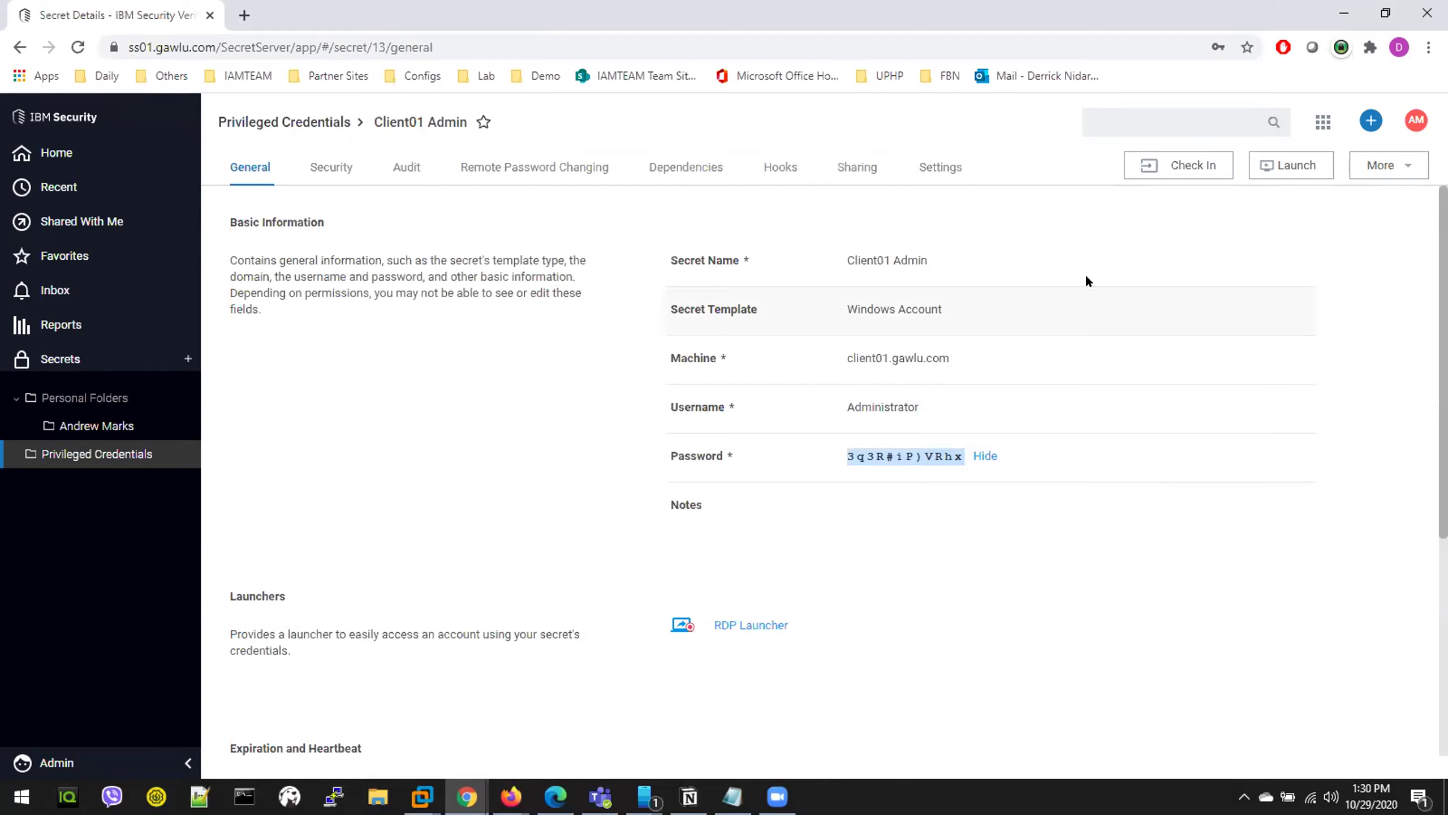
# Check in Client01 Admin, then try the old password on client01.gawlu.com and see the logon fail
pyautogui.click(1169, 169)
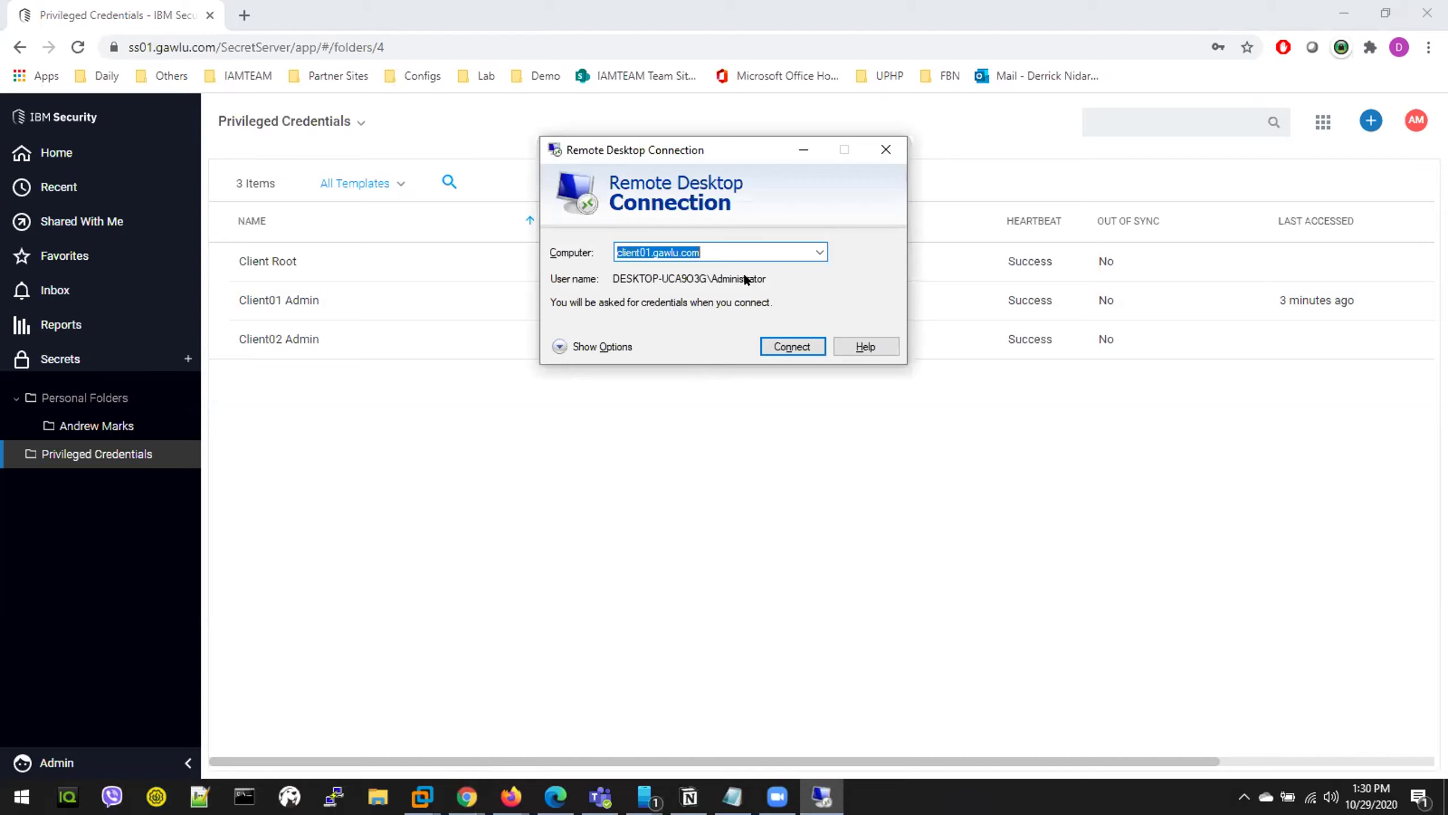
pyautogui.click(792, 346)
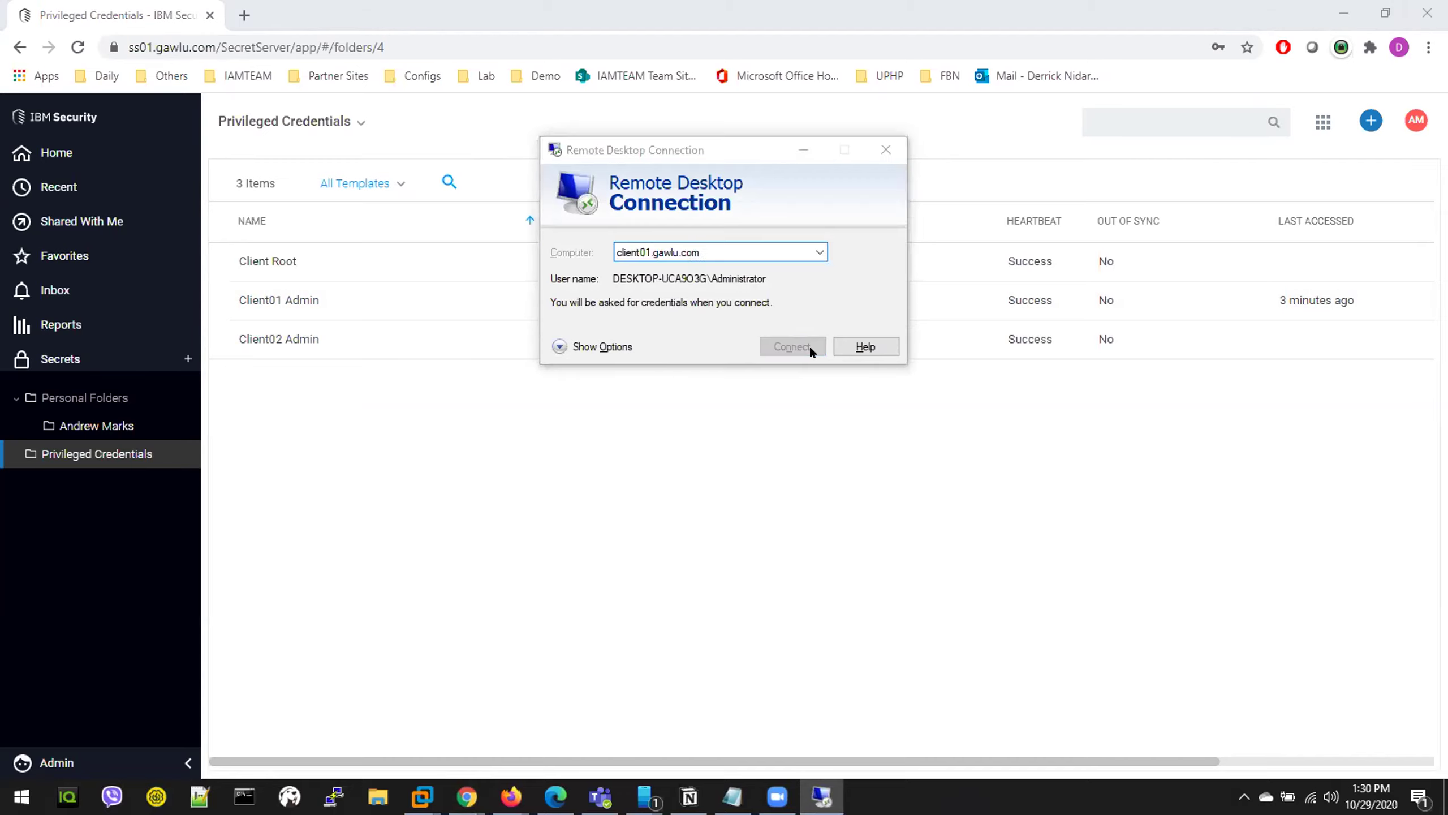
pyautogui.hotkey('alt', 'Tab')
pyautogui.moveTo(499, 166); pyautogui.dragTo(404, 166)
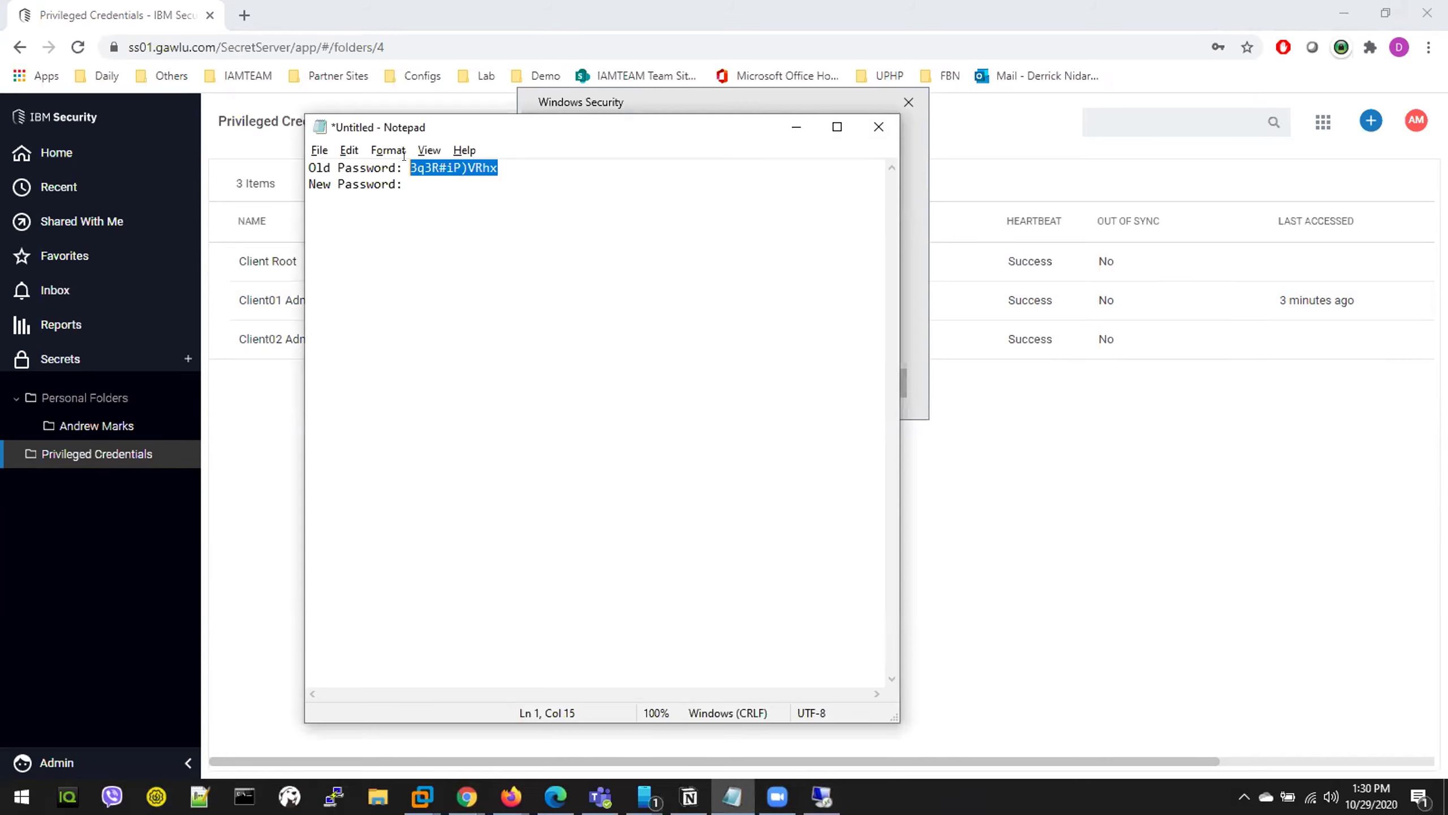
pyautogui.click(917, 315)
pyautogui.hotkey('ctrl', 'v')
pyautogui.click(665, 380)
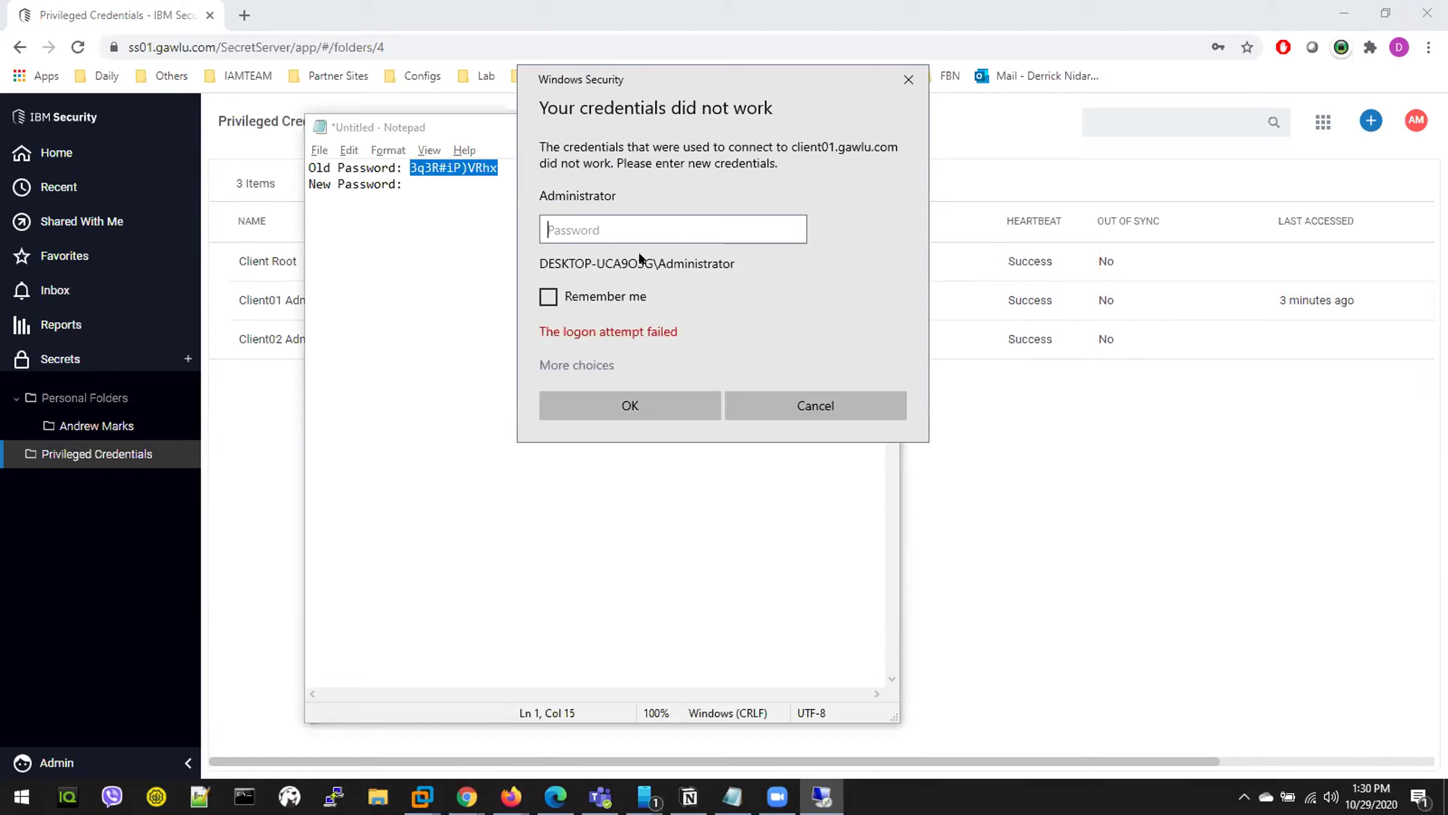
pyautogui.click(805, 403)
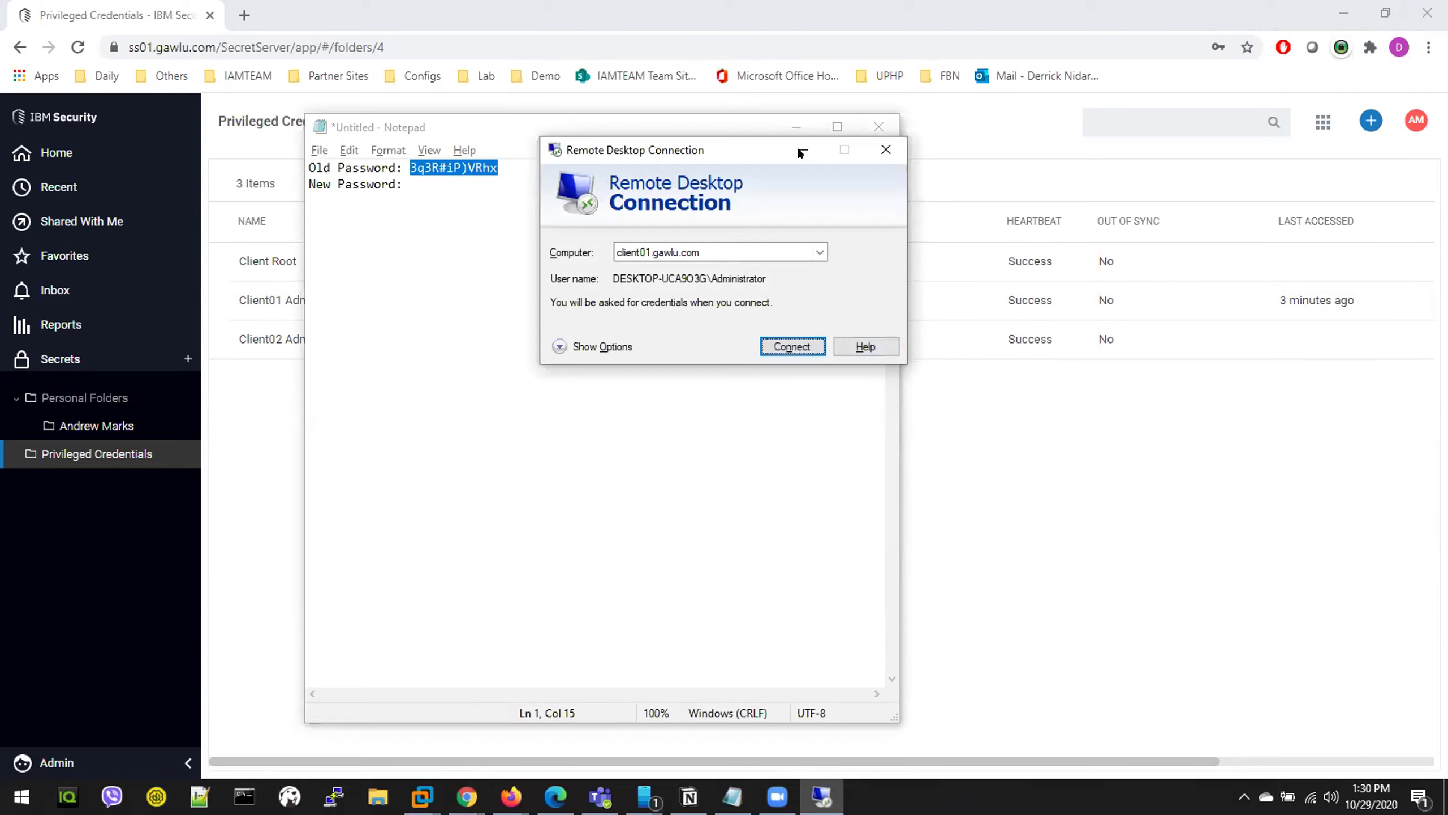
# Return to the vault and reopen Client01 Admin, which again requires check out
pyautogui.click(800, 151)
pyautogui.click(939, 451)
pyautogui.click(297, 299)
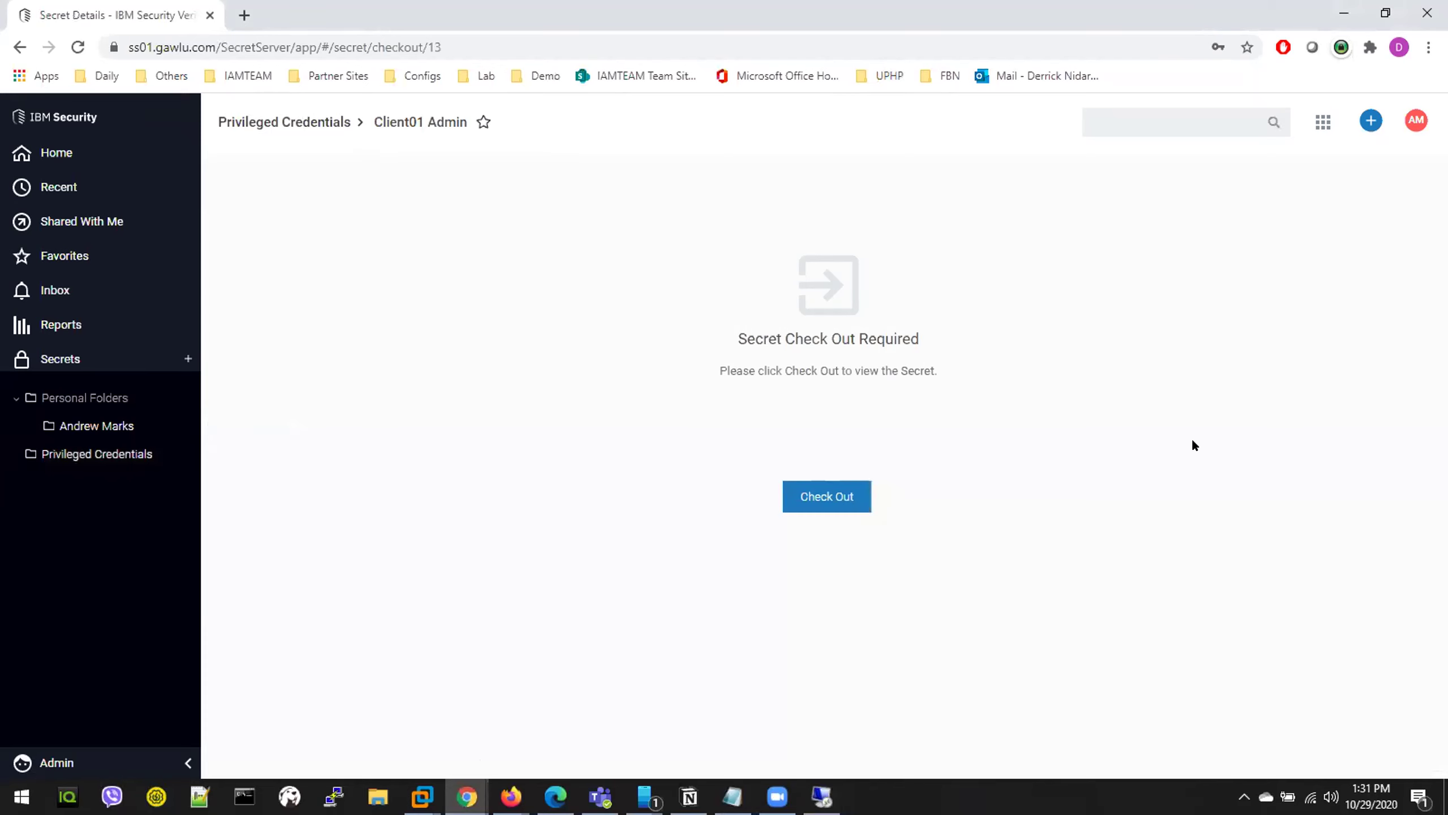
# Reveal Client01 Admin's new password and paste it after 'New Password:' in the Notepad note
pyautogui.click(910, 456)
pyautogui.moveTo(960, 455); pyautogui.dragTo(844, 455)
pyautogui.hotkey('ctrl', 'c')
pyautogui.hotkey('alt', 'Tab')
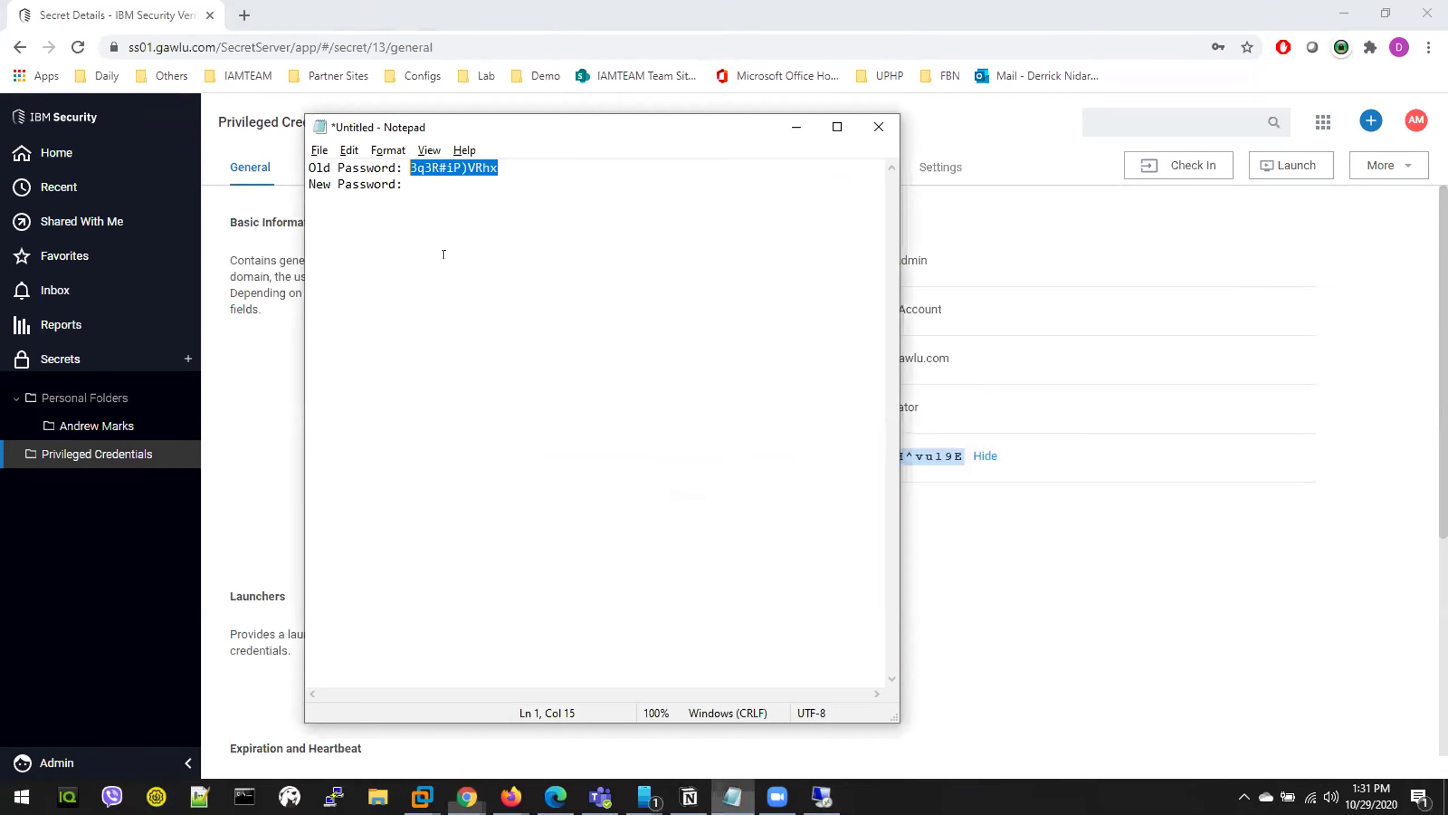
pyautogui.click(419, 184)
pyautogui.hotkey('ctrl', 'v')
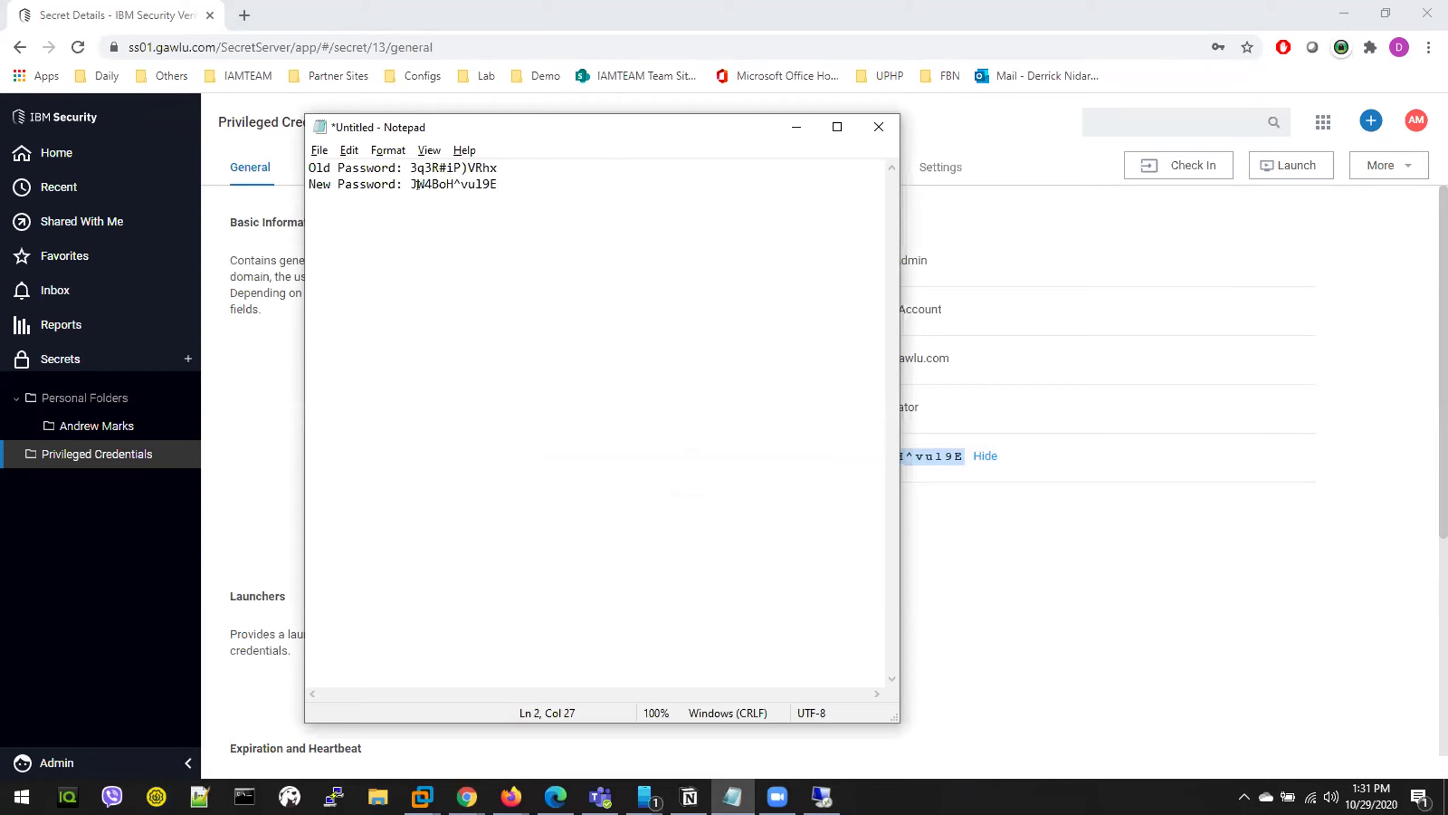
# Check the pasted new password in the note, then minimize Notepad
pyautogui.moveTo(498, 184); pyautogui.dragTo(403, 185)
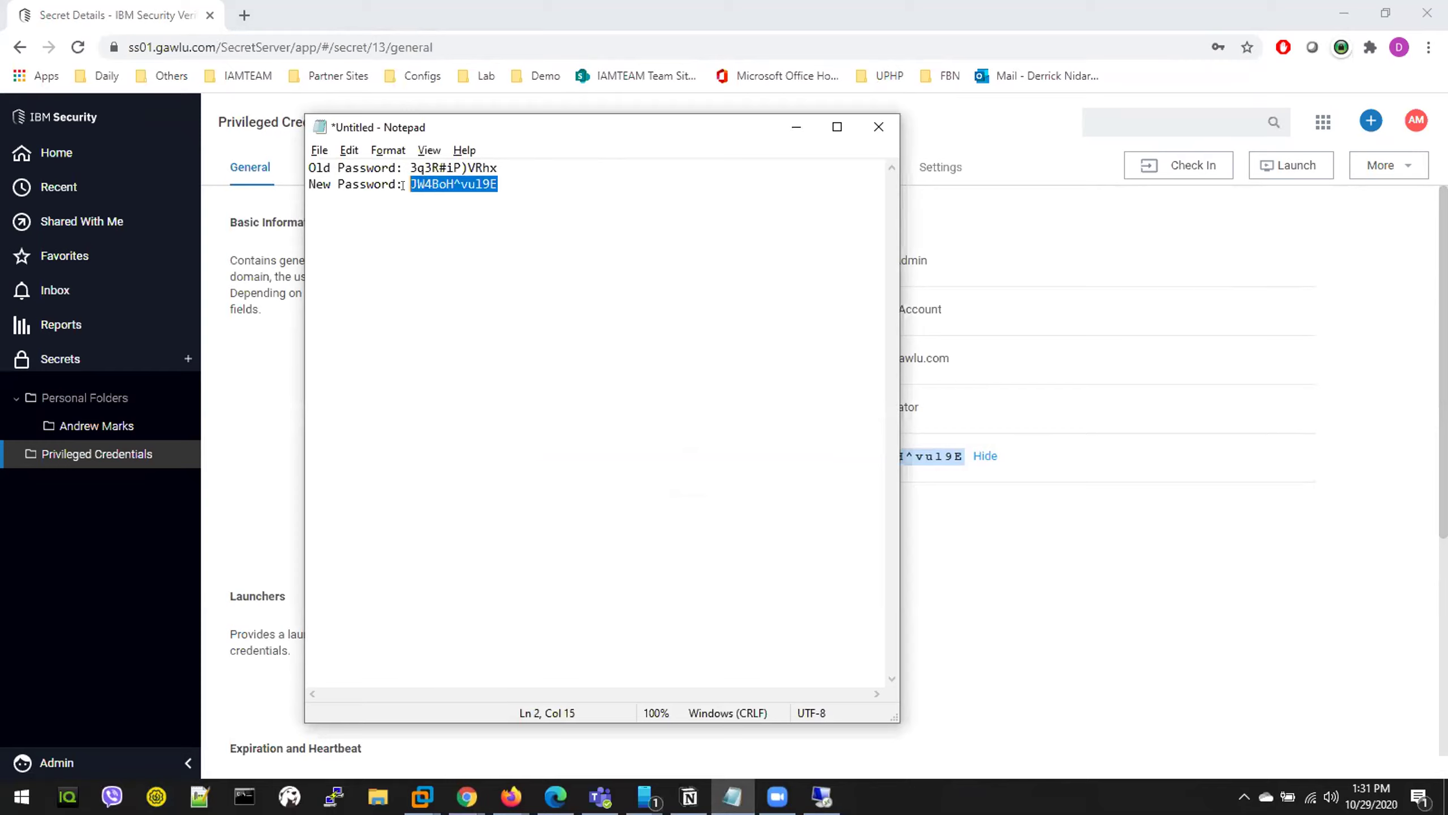
pyautogui.click(501, 181)
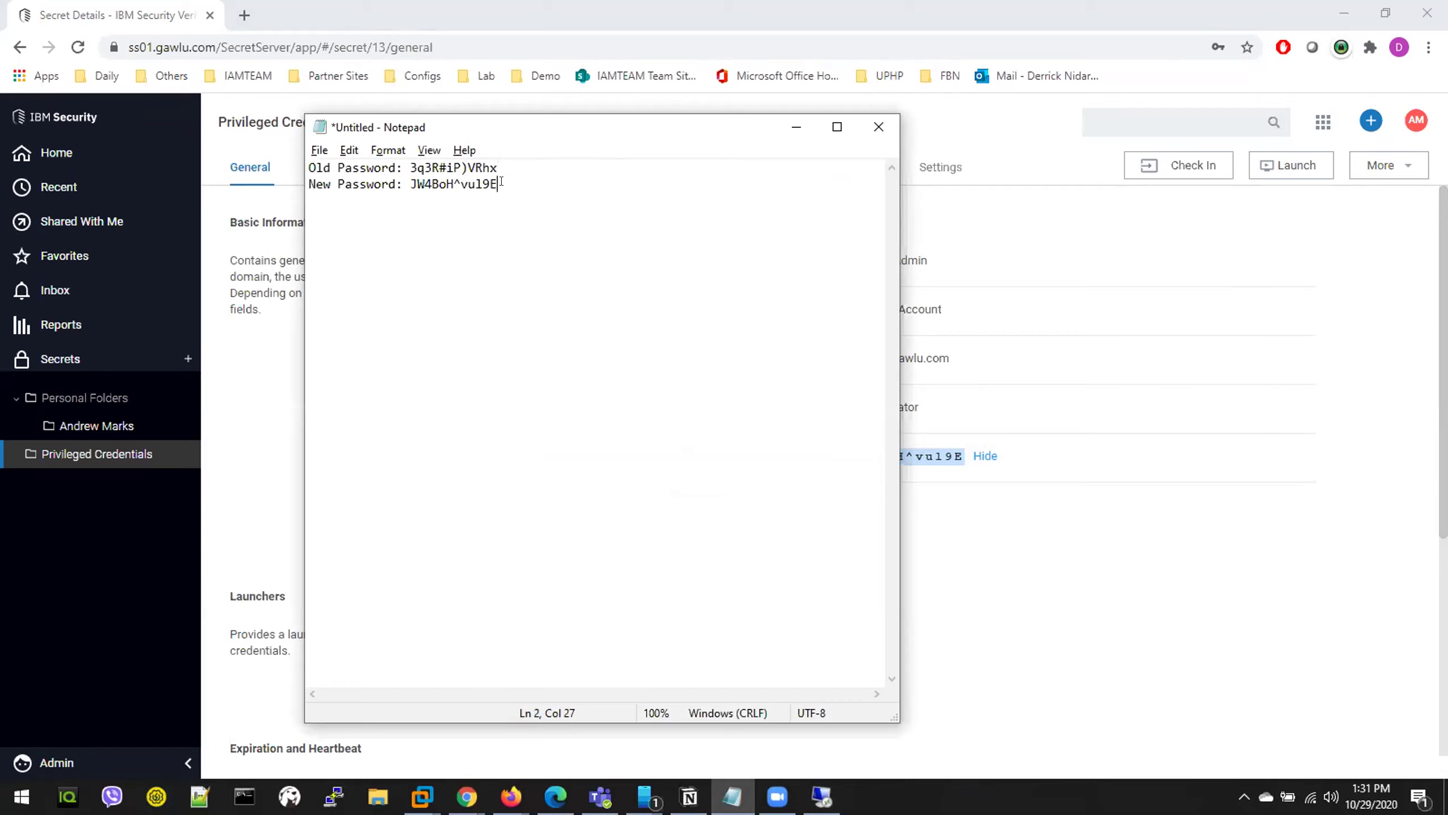
pyautogui.hotkey('shift', 'Left')
pyautogui.hotkey('shift', 'Left')
pyautogui.hotkey('shift', 'Left')
pyautogui.hotkey('shift', 'Left')
pyautogui.hotkey('shift', 'Left')
pyautogui.hotkey('shift', 'Left')
pyautogui.hotkey('shift', 'Left')
pyautogui.hotkey('shift', 'Left')
pyautogui.hotkey('shift', 'Left')
pyautogui.hotkey('shift', 'Left')
pyautogui.hotkey('shift', 'Left')
pyautogui.hotkey('shift', 'Left')
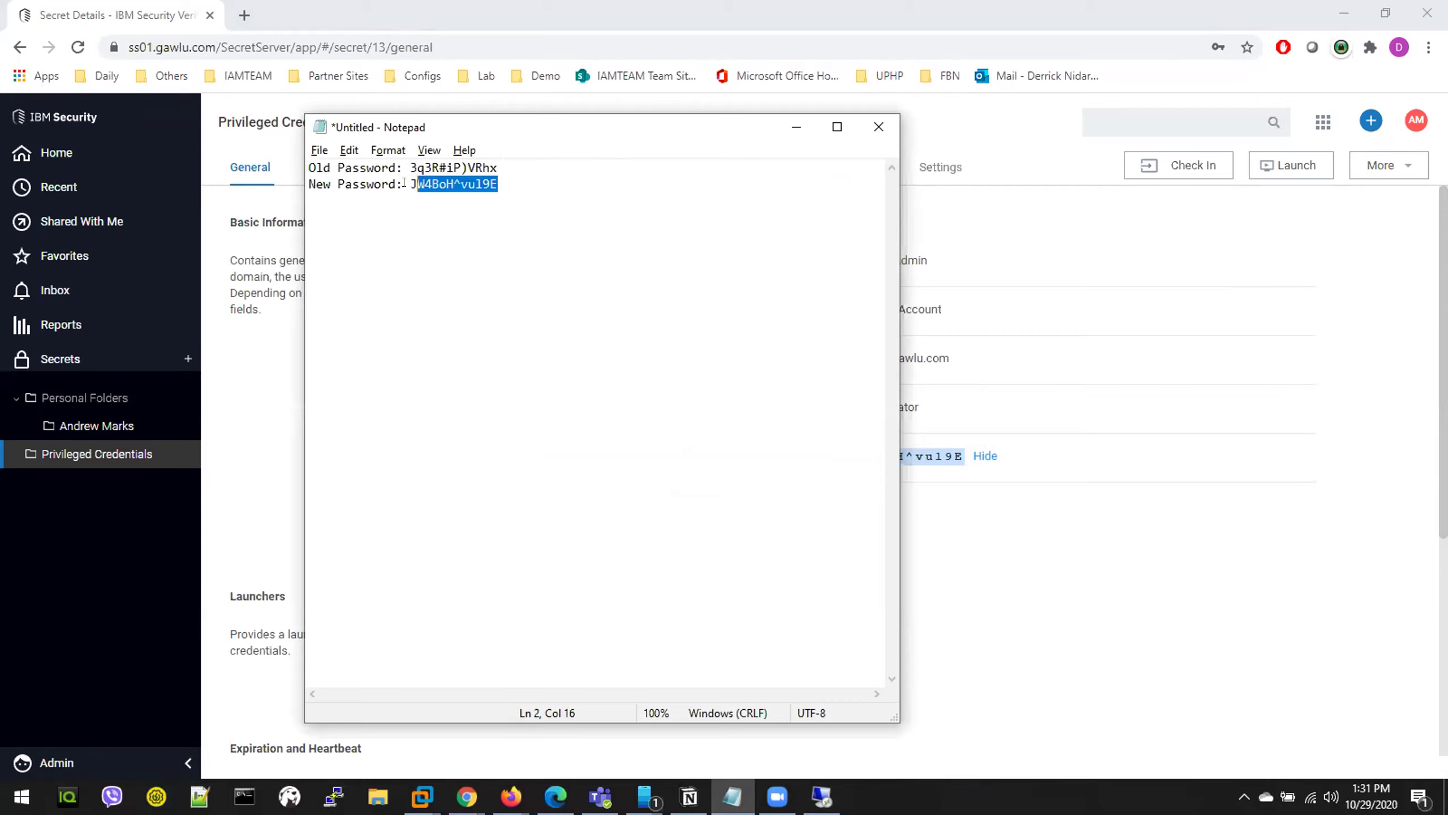
pyautogui.click(501, 184)
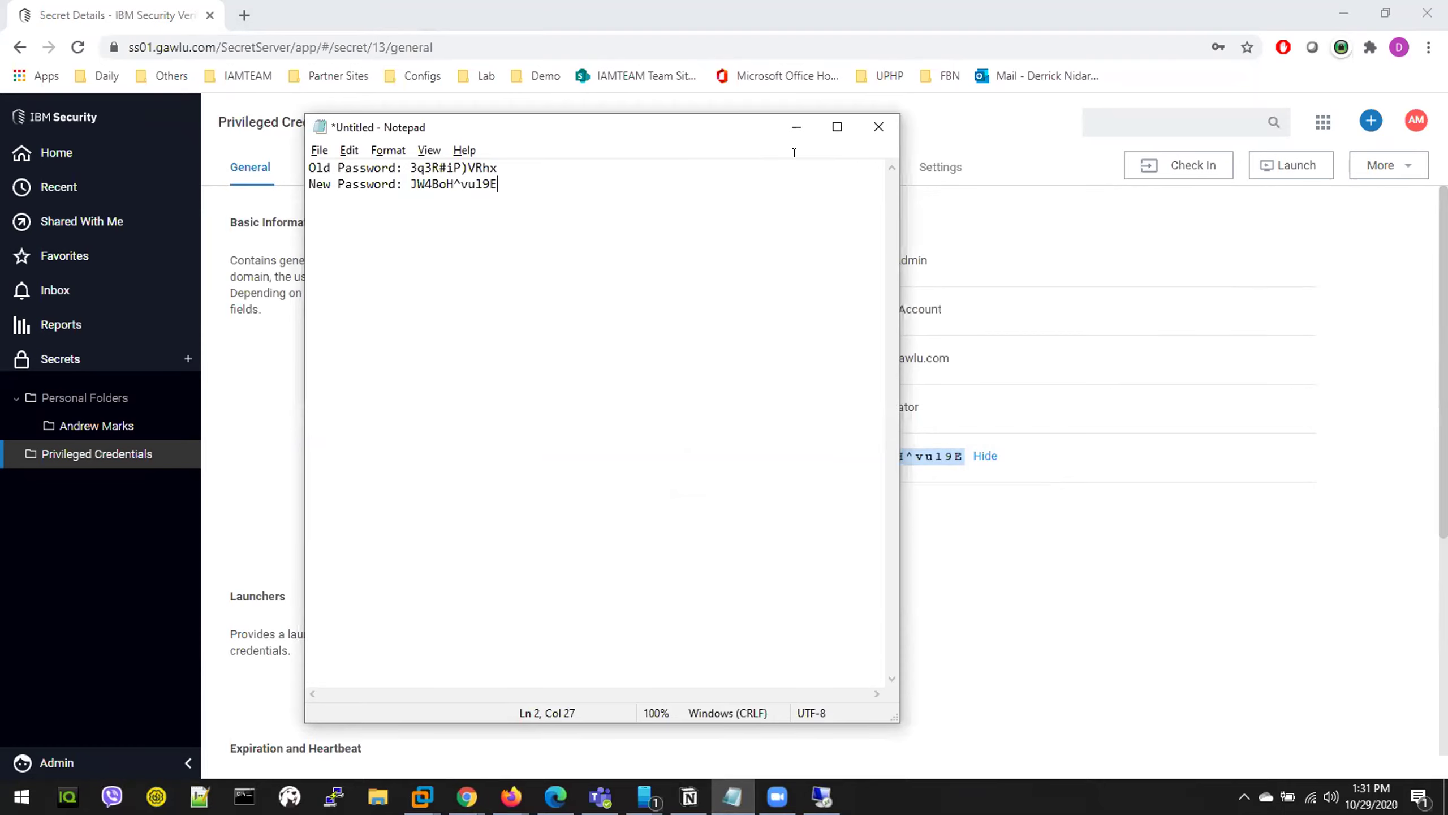
pyautogui.click(795, 128)
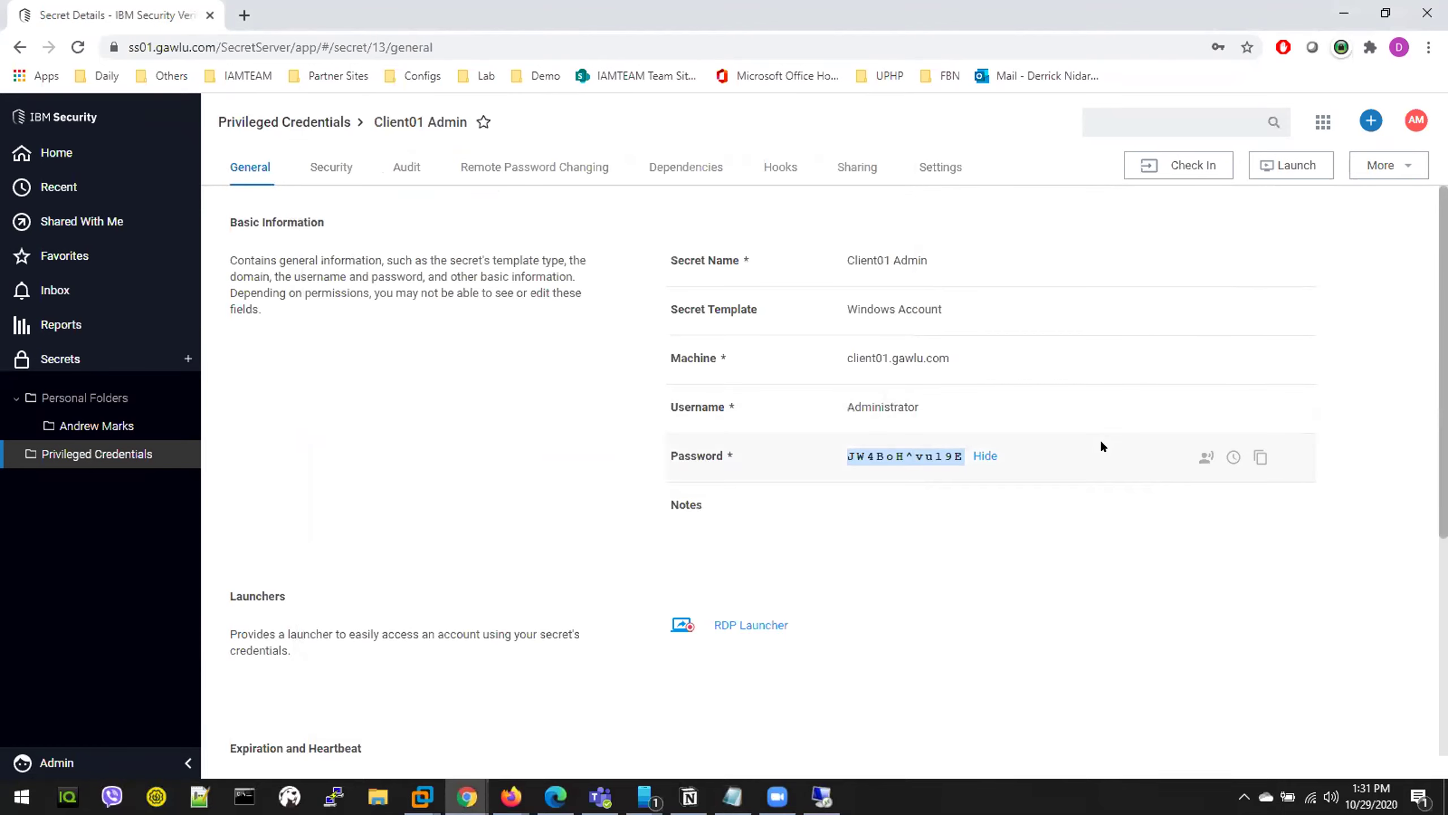
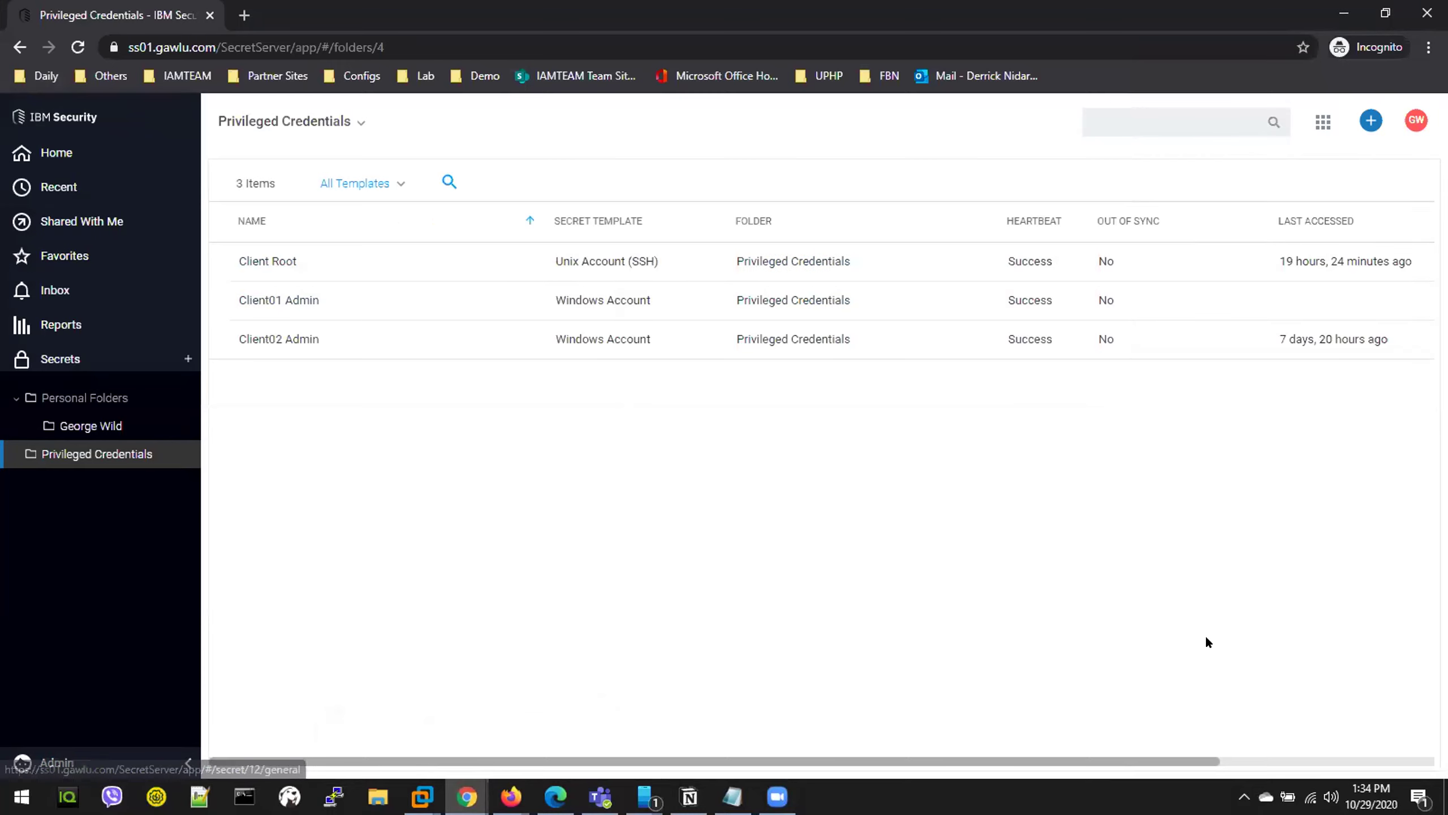
# Request 30 minutes of Client Root access with reason 'Need to leave a document', then return to Privileged Credentials
pyautogui.click(279, 264)
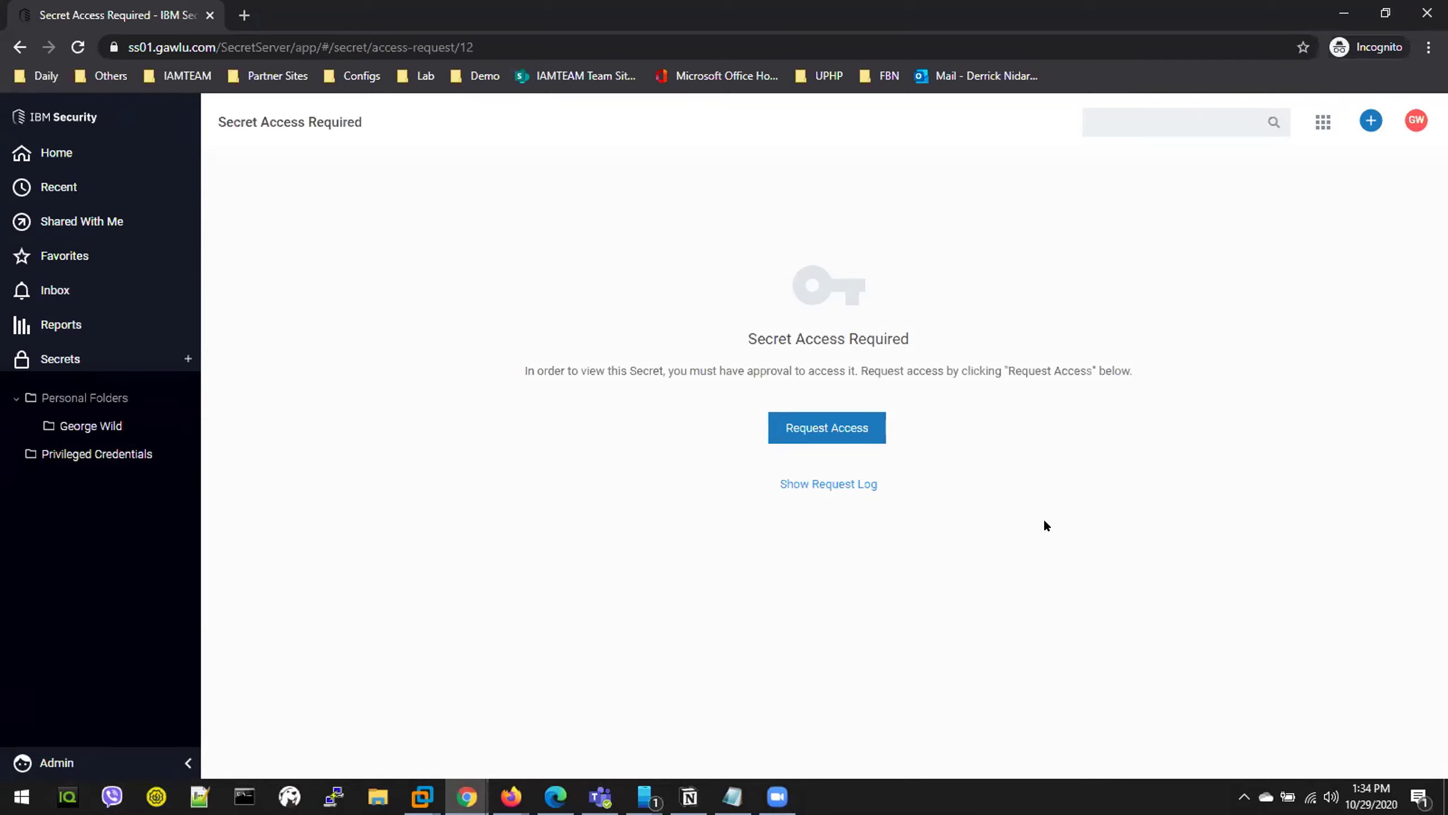
pyautogui.click(826, 431)
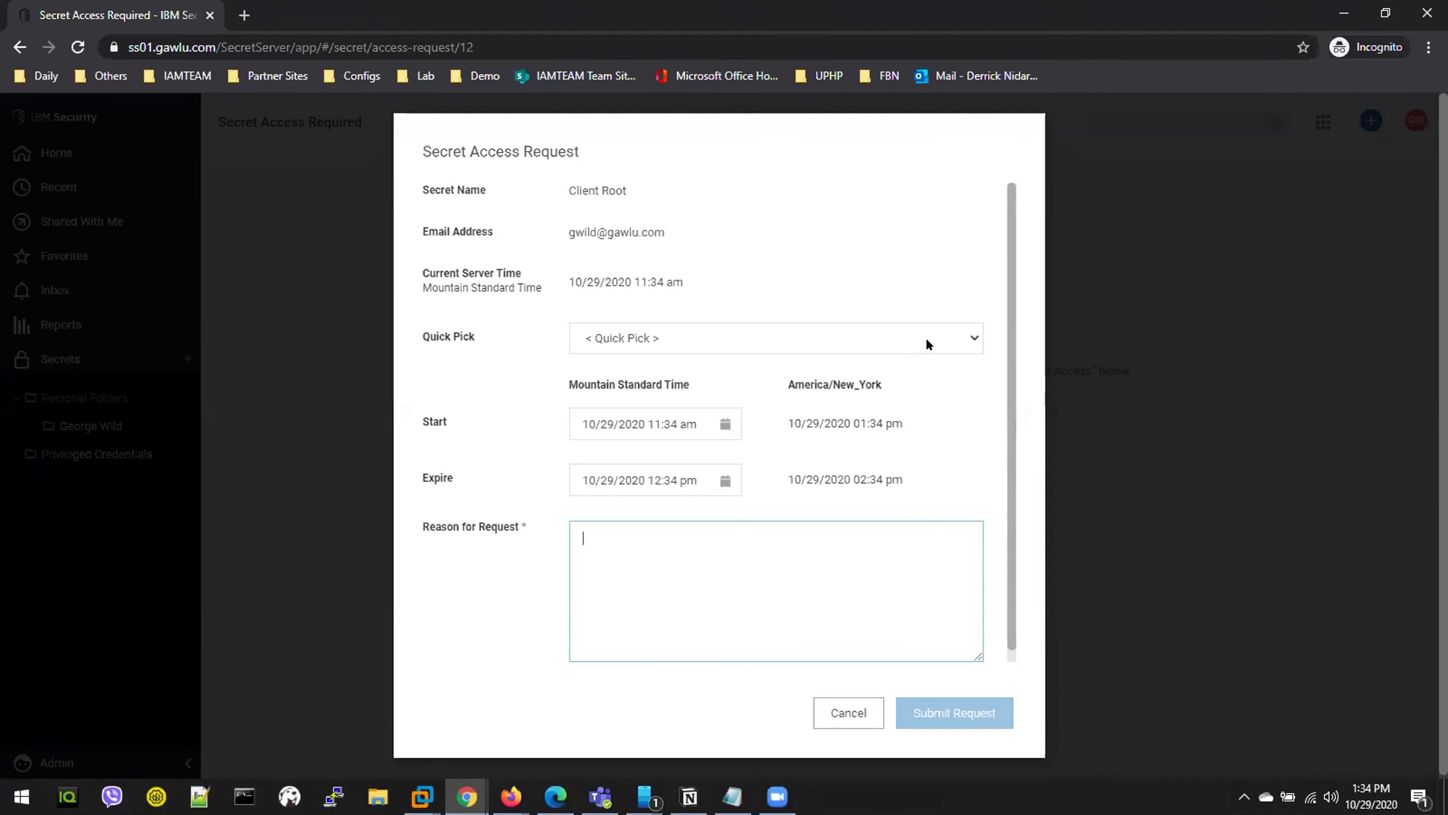
pyautogui.click(955, 334)
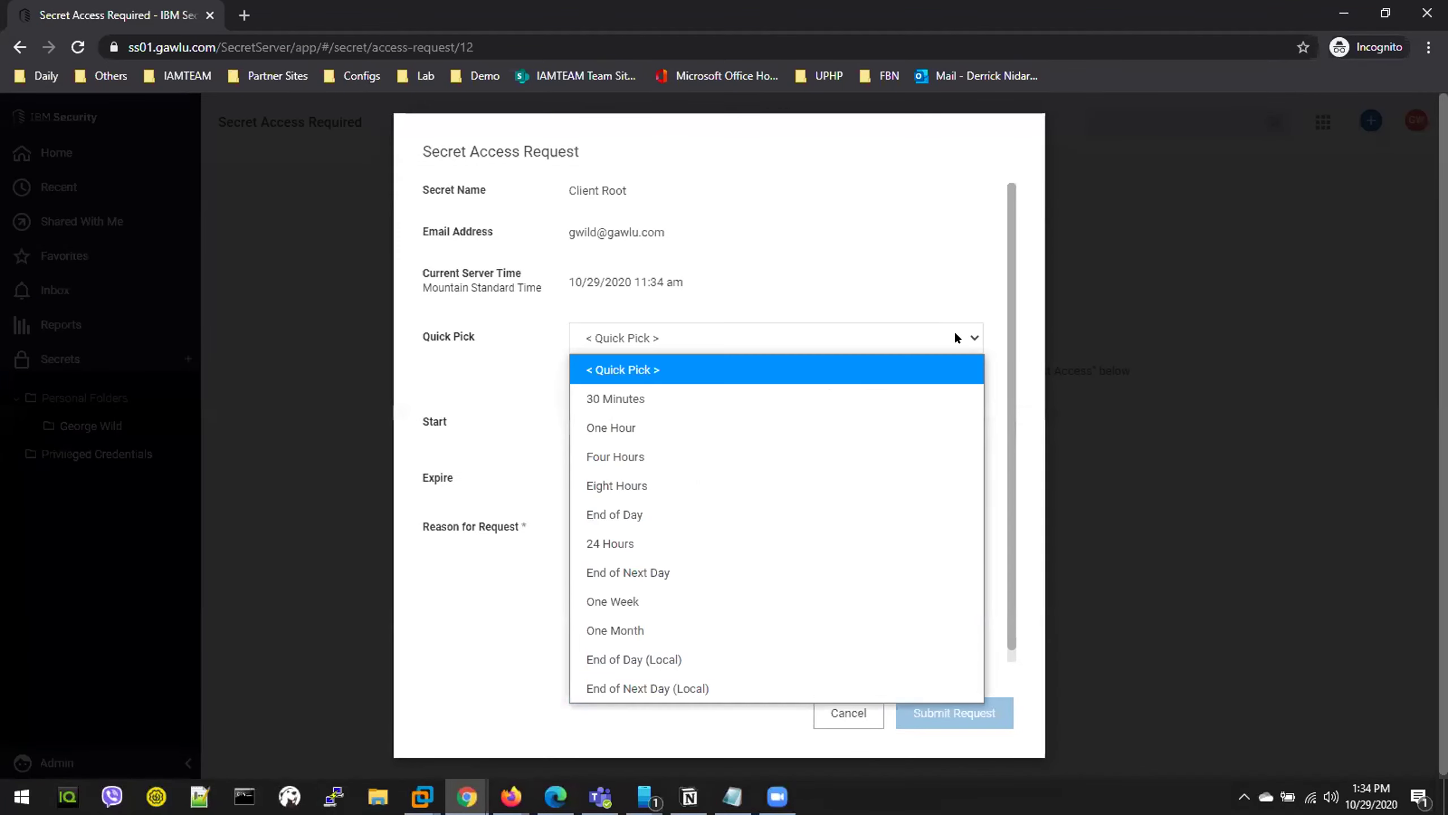
pyautogui.click(843, 399)
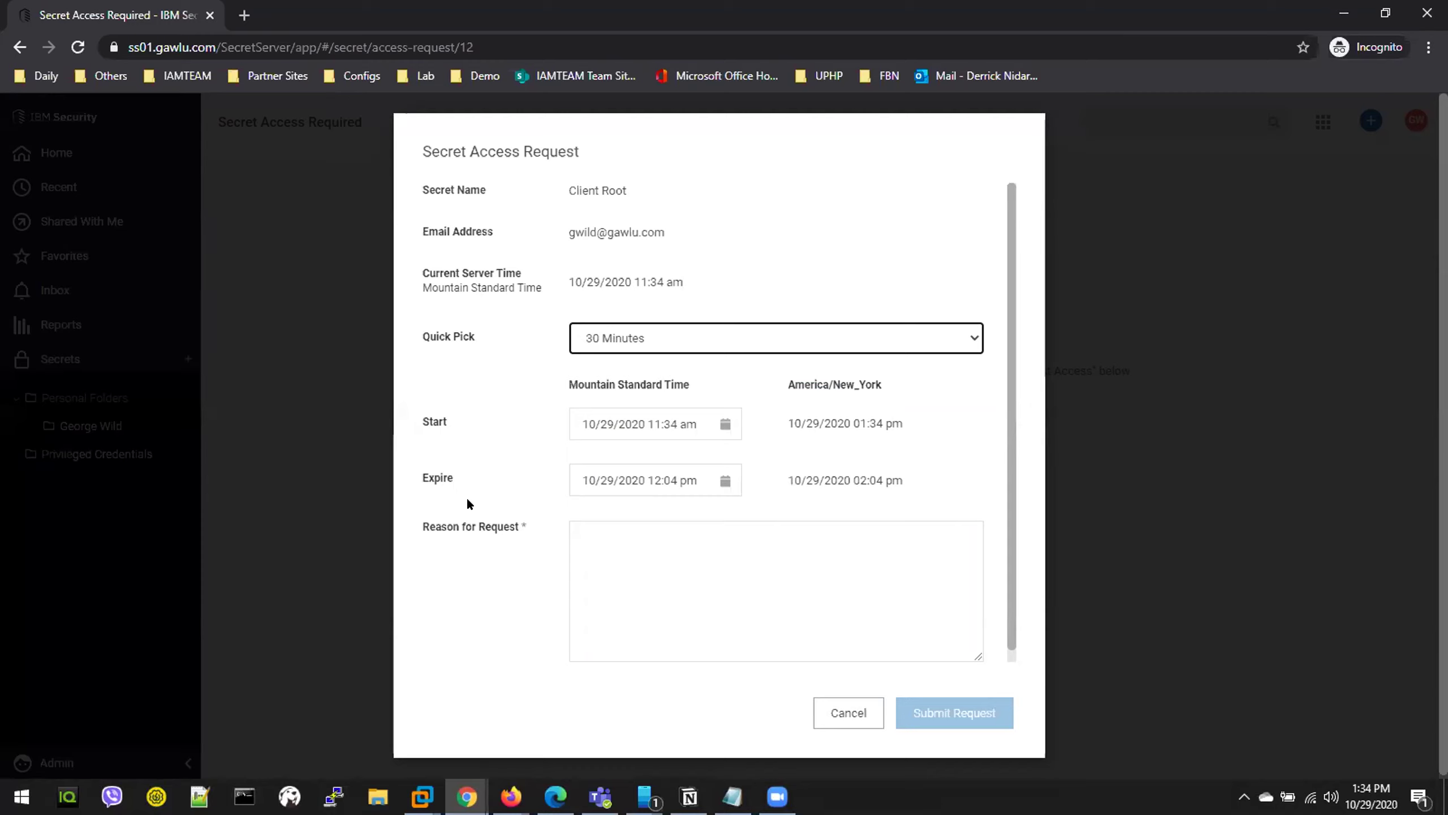
pyautogui.click(762, 554)
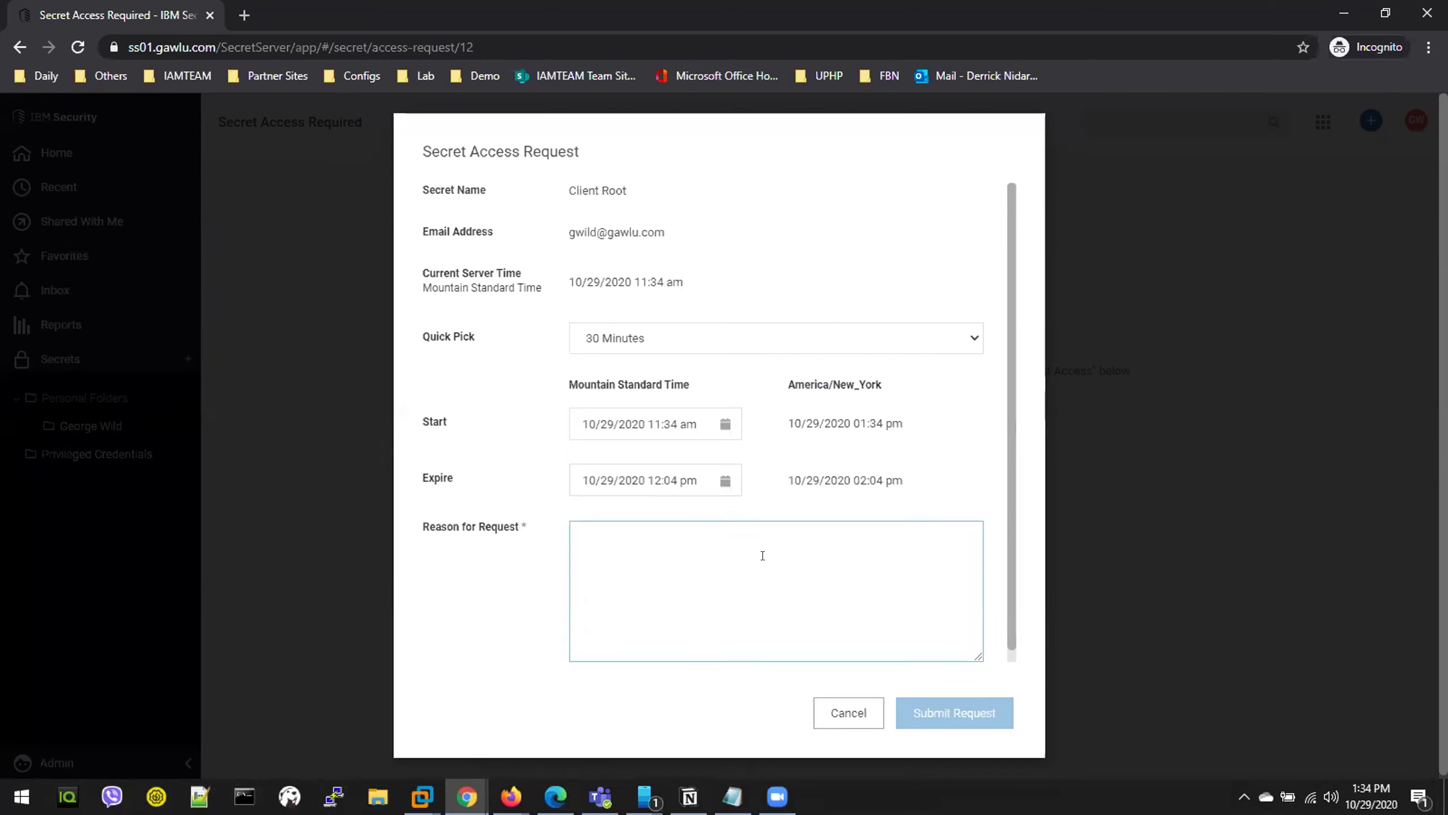
pyautogui.write('Need to lea')
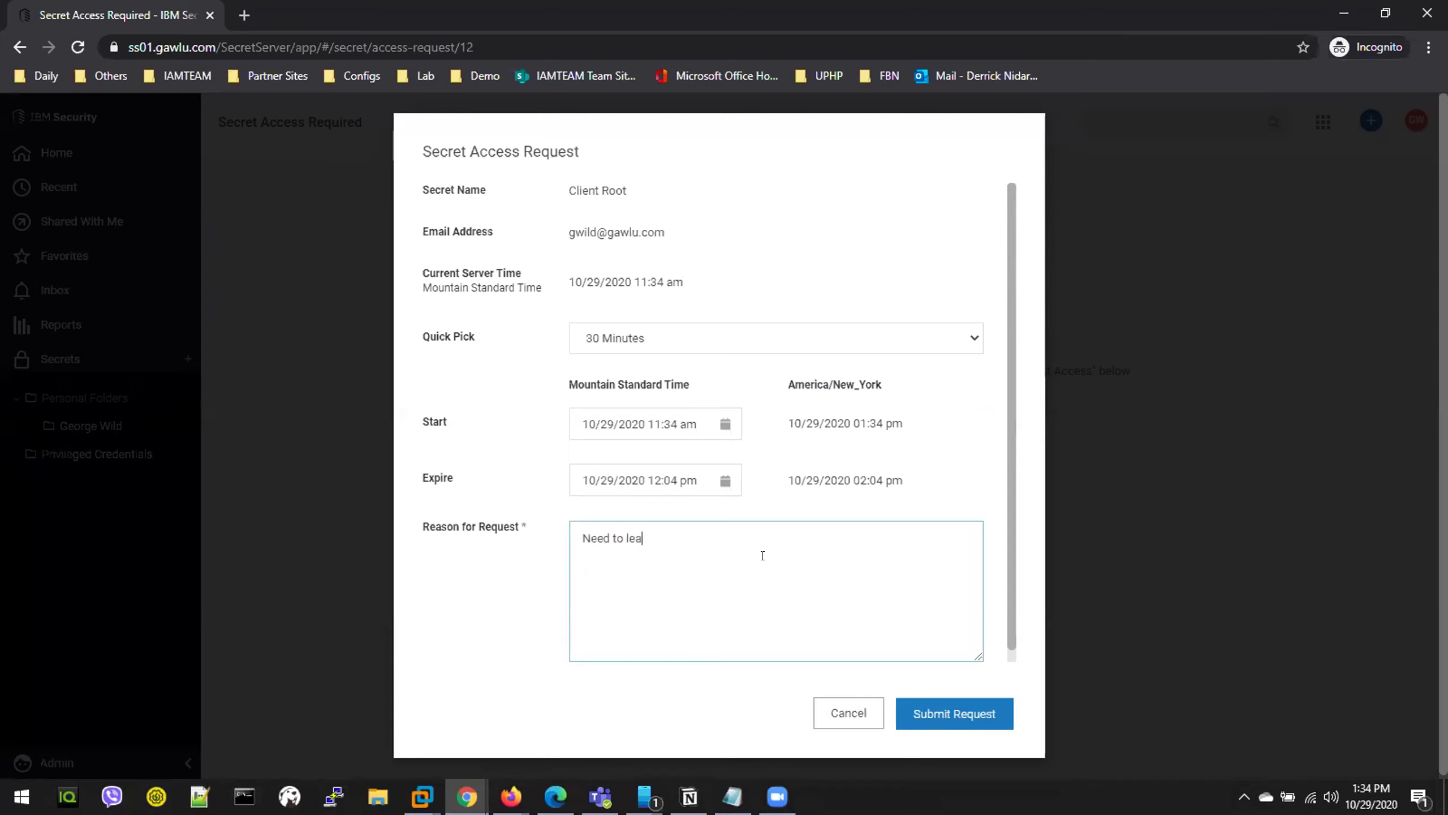
pyautogui.write('ve a document')
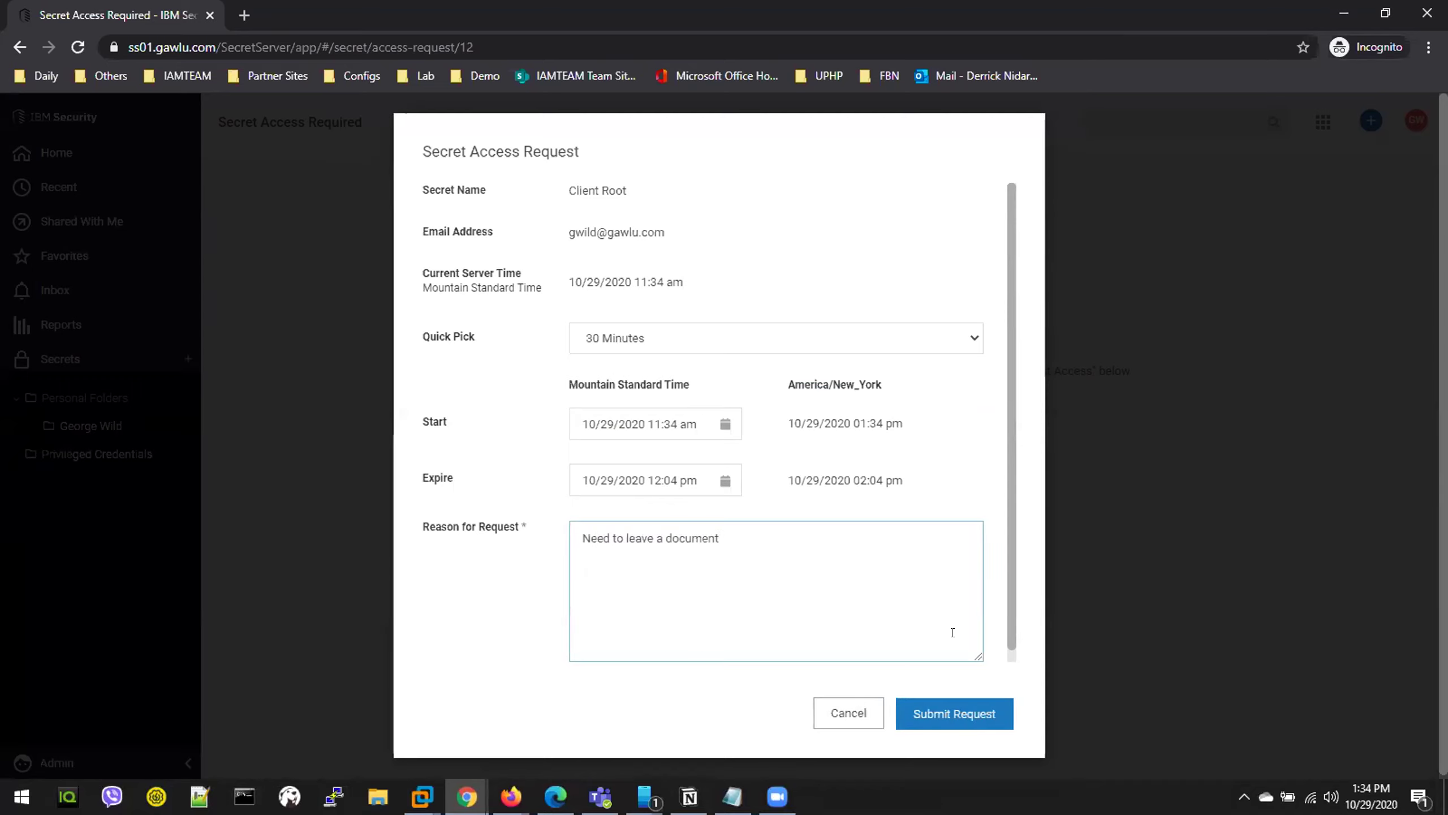
pyautogui.click(948, 714)
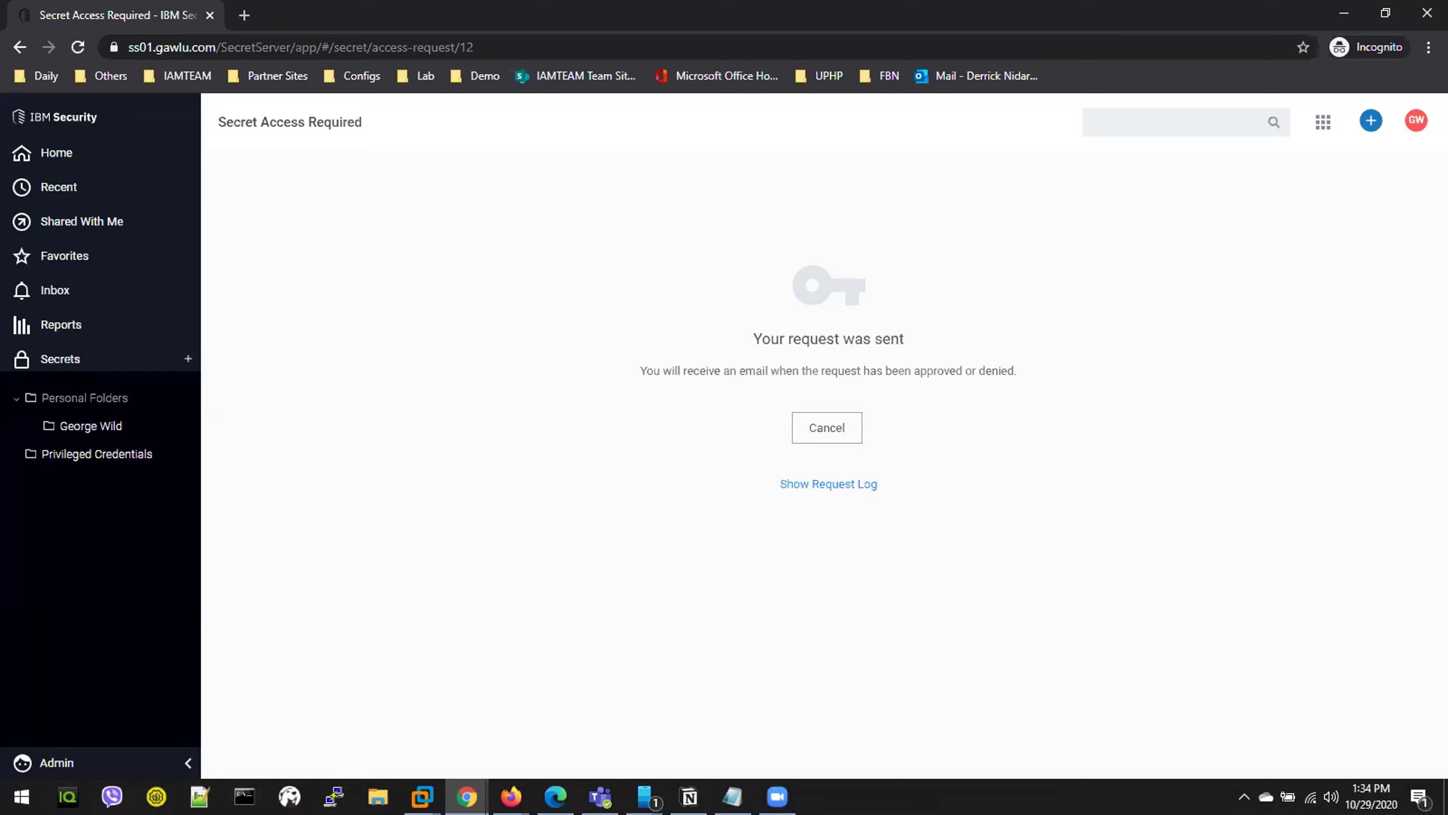
pyautogui.click(96, 454)
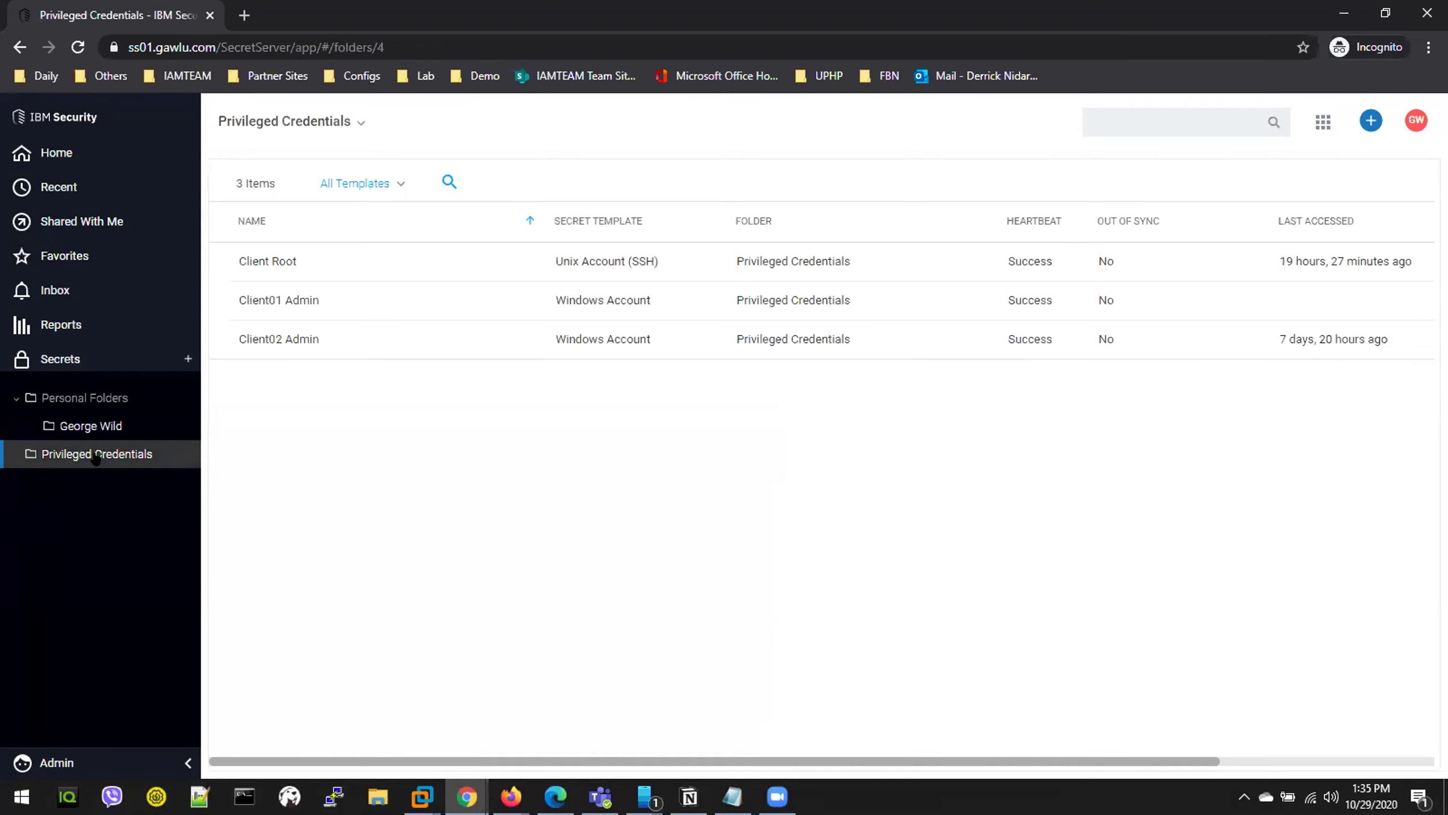
pyautogui.click(422, 796)
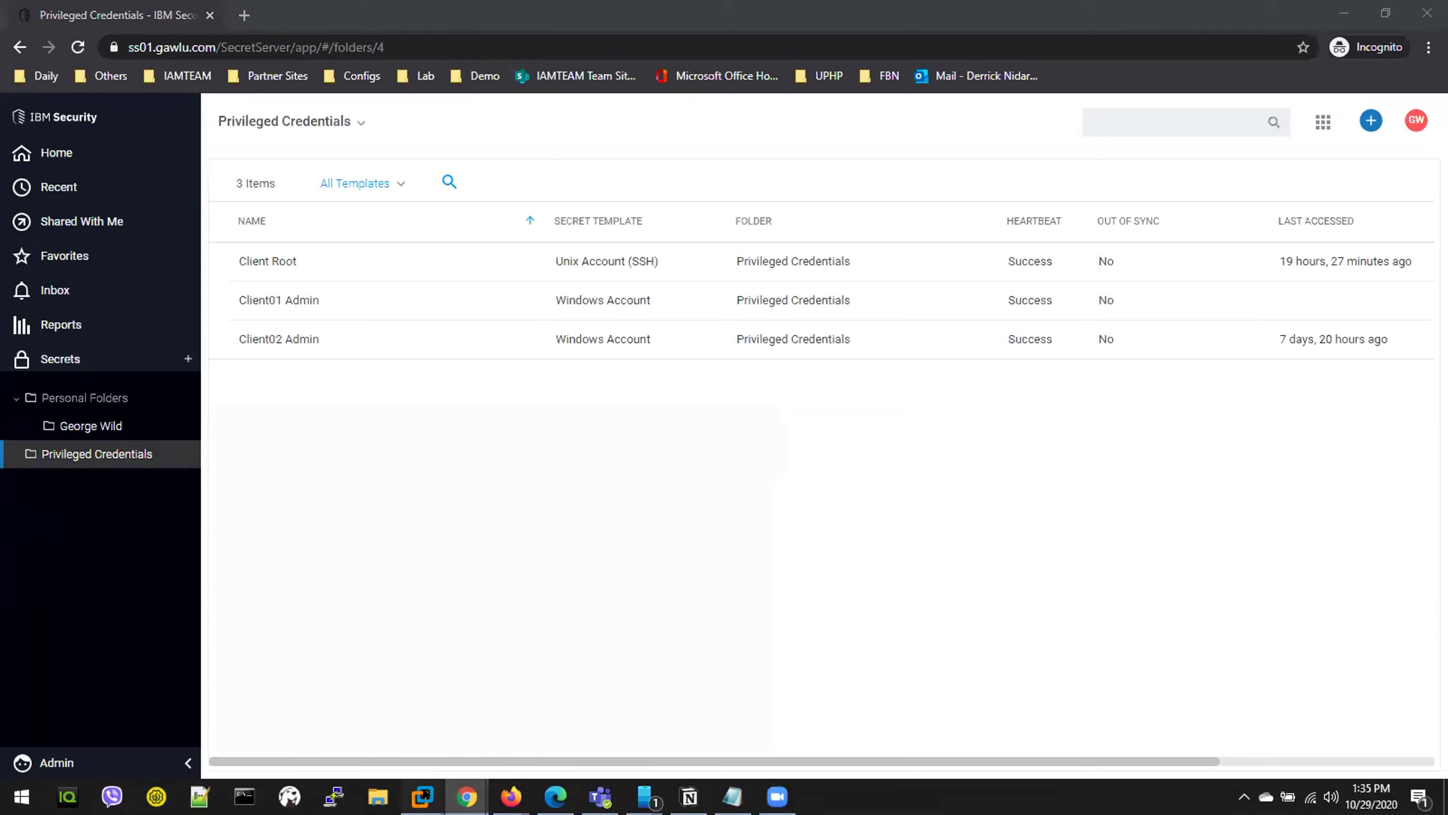
# On the virtual machine, launch Thunderbird and close the Internet Explorer window
pyautogui.click(1224, 688)
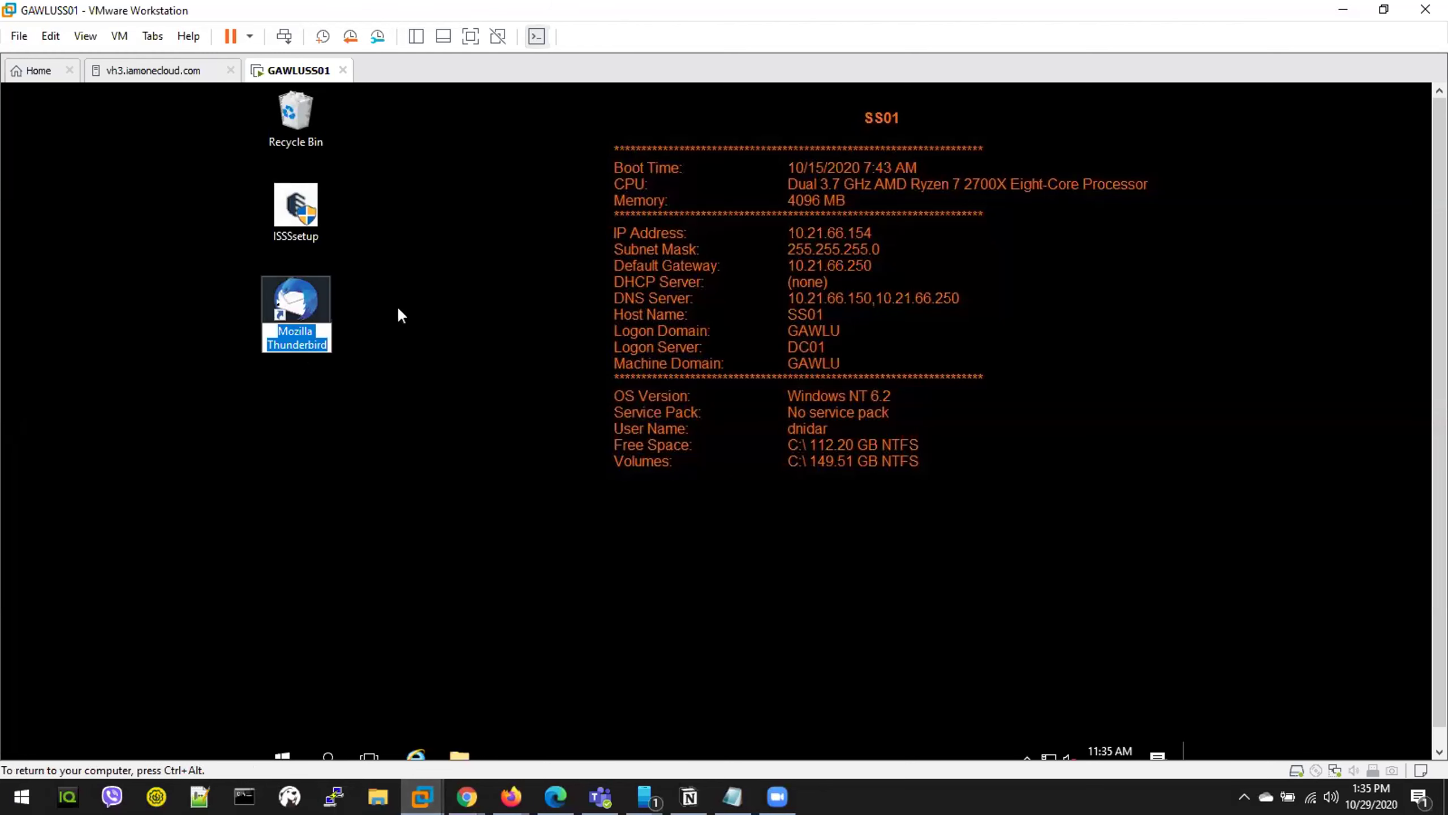
pyautogui.doubleClick(287, 309)
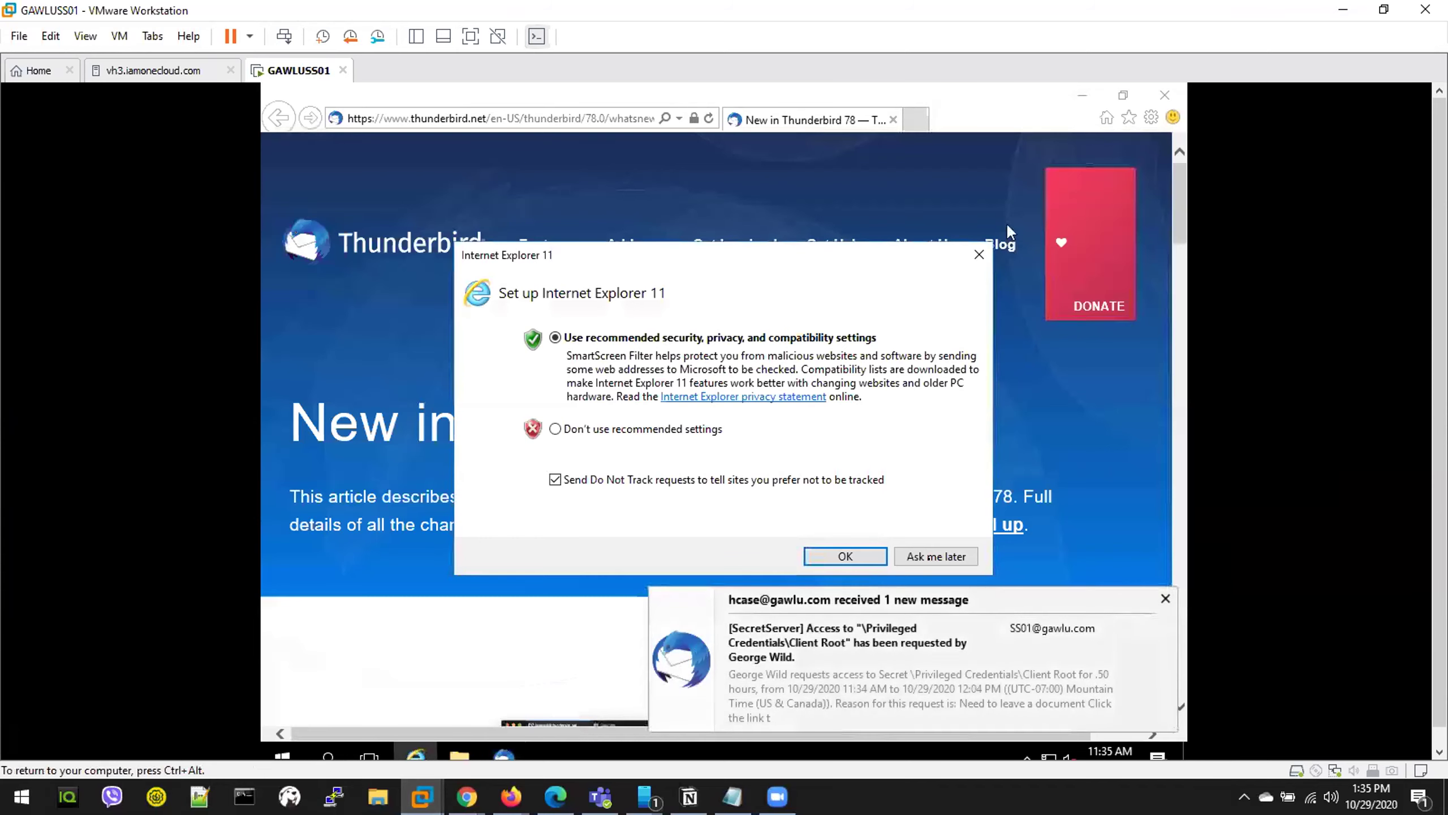
pyautogui.click(936, 556)
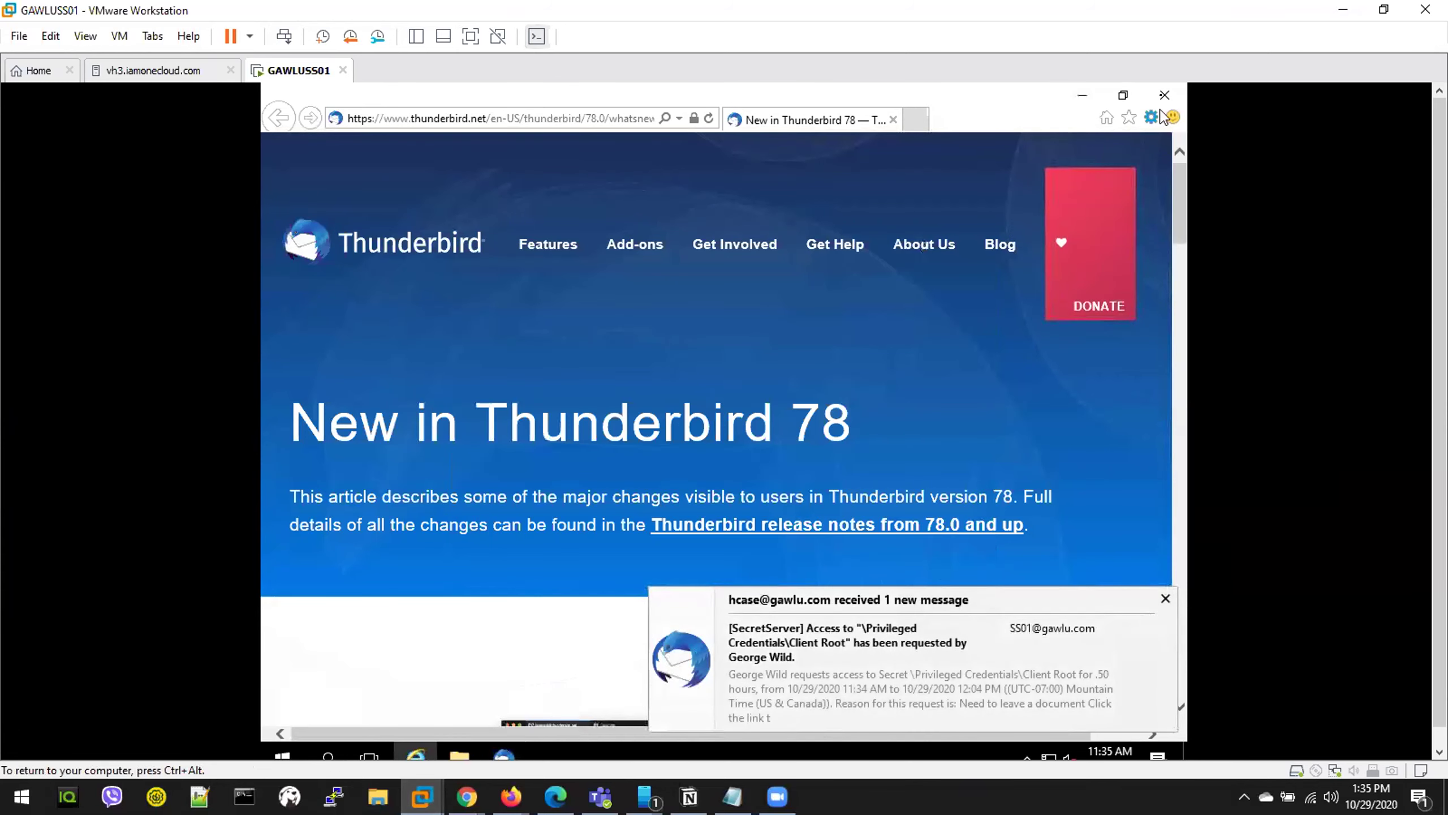
pyautogui.click(1164, 94)
# Open the newest SecretServer access-request email for Client Root in the approver's inbox
pyautogui.click(337, 176)
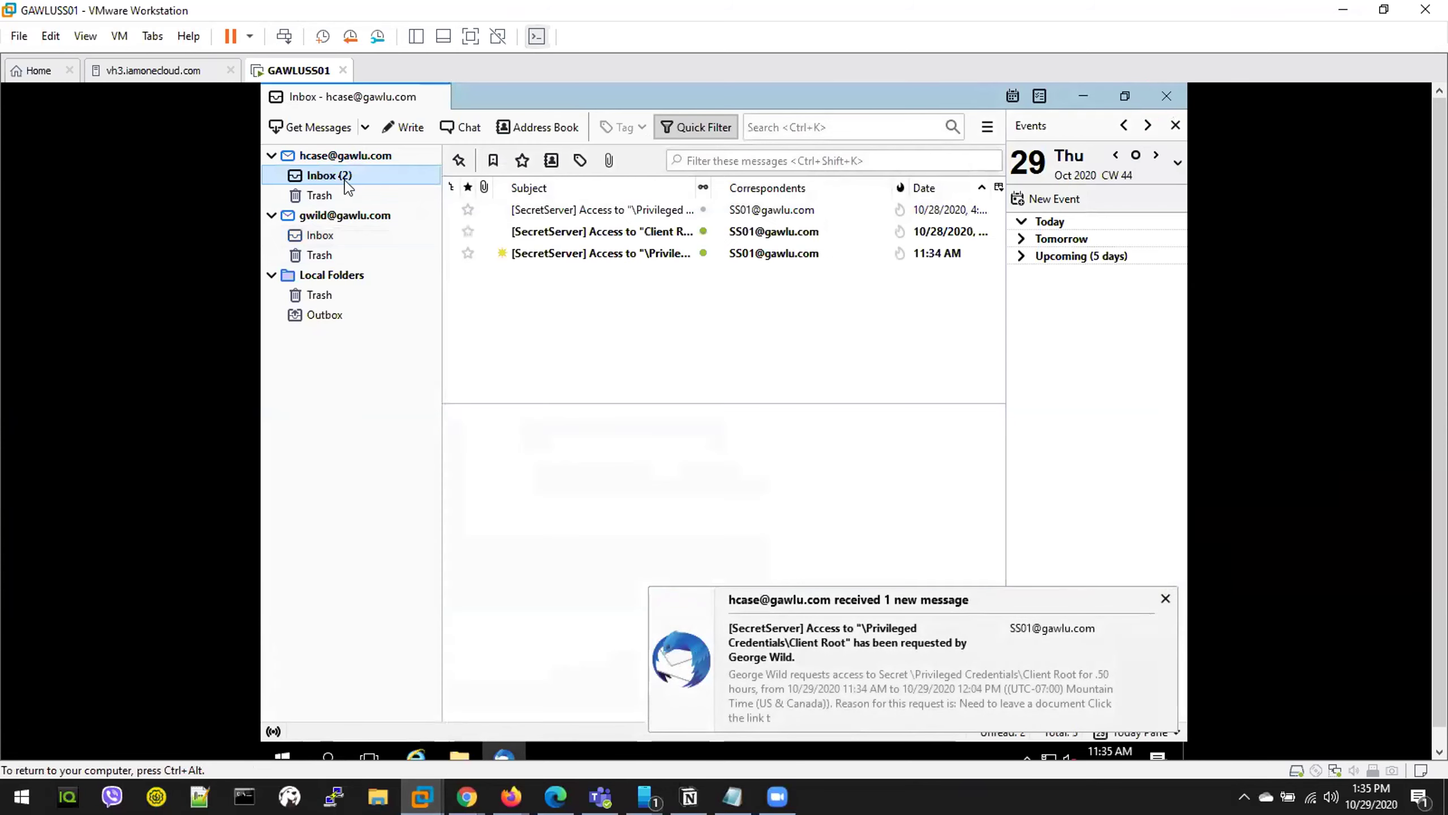
pyautogui.click(628, 260)
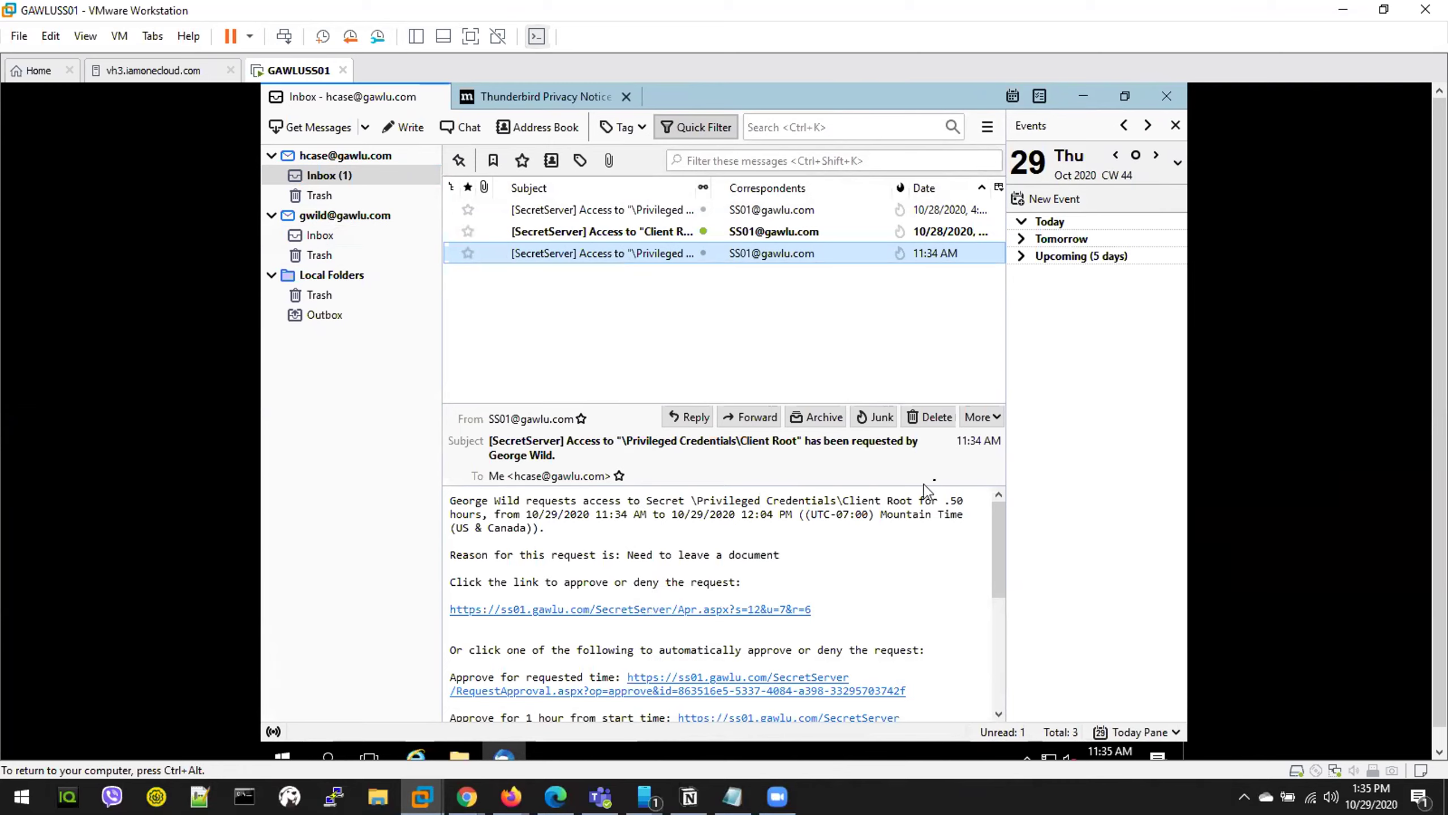
pyautogui.moveTo(914, 500); pyautogui.dragTo(855, 501)
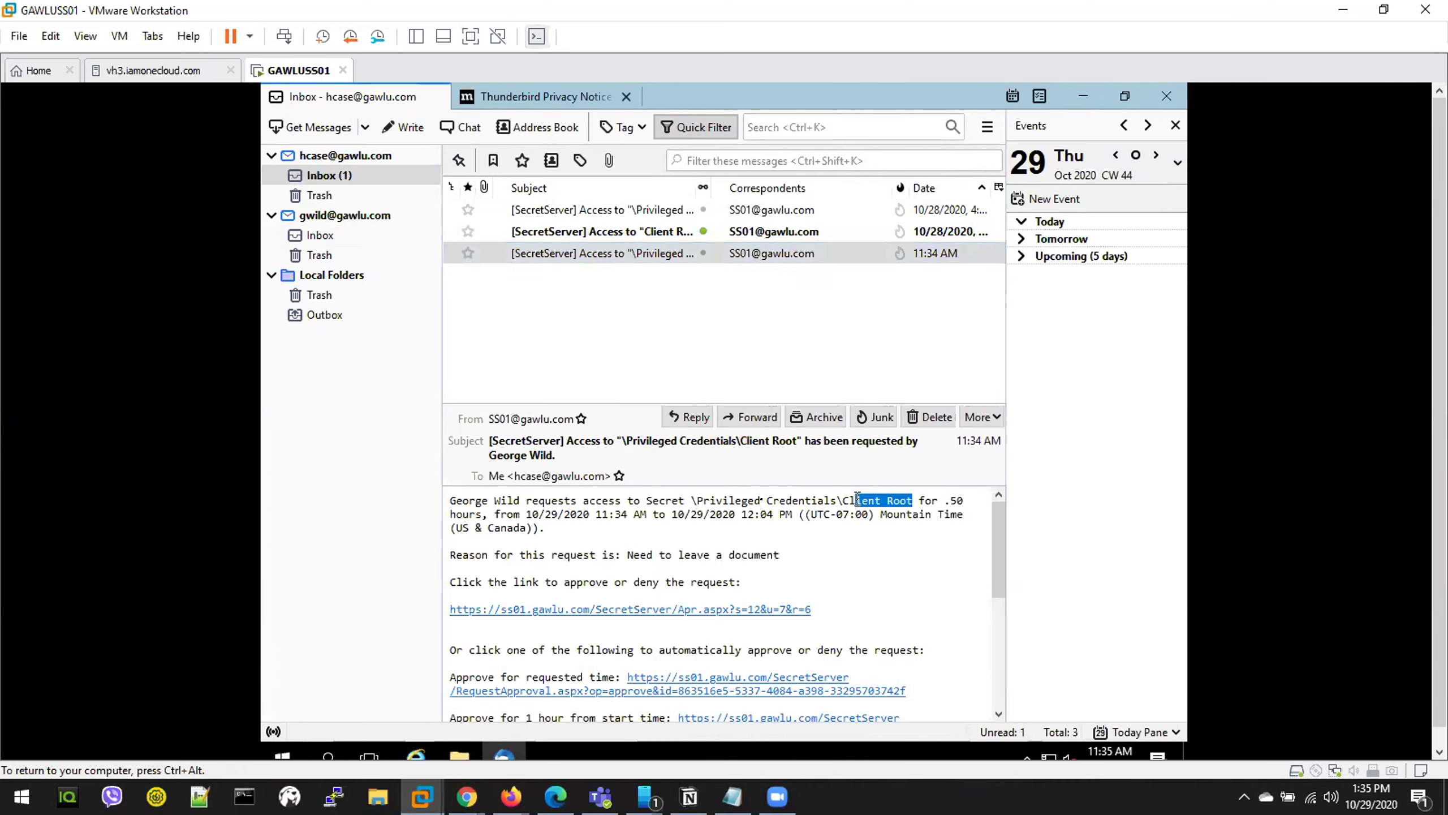
pyautogui.click(494, 501)
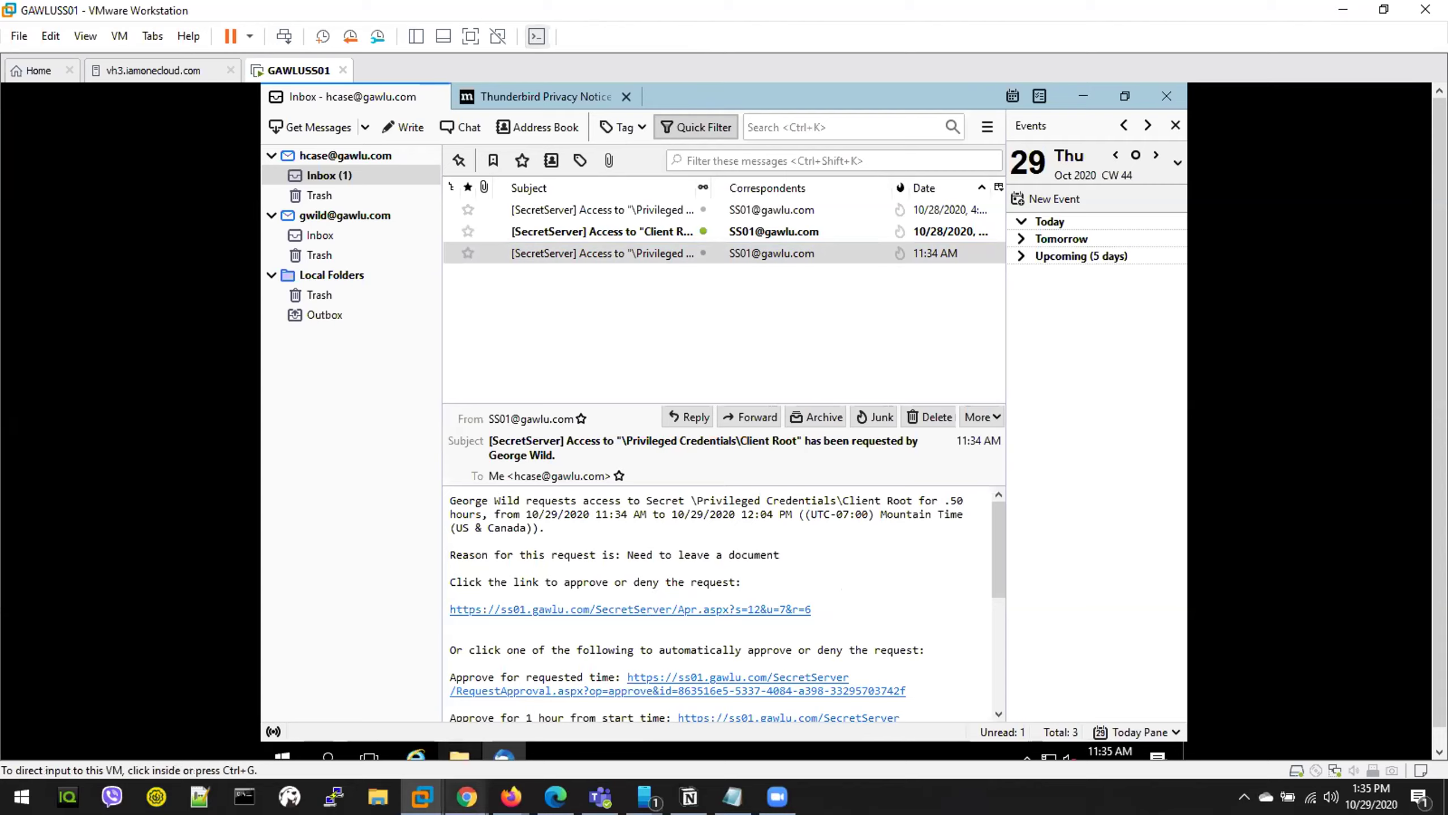
# Sign in to Privilege Vault in Firefox with the approver's username and password
pyautogui.moveTo(466, 796)
pyautogui.moveTo(511, 796)
pyautogui.click(593, 736)
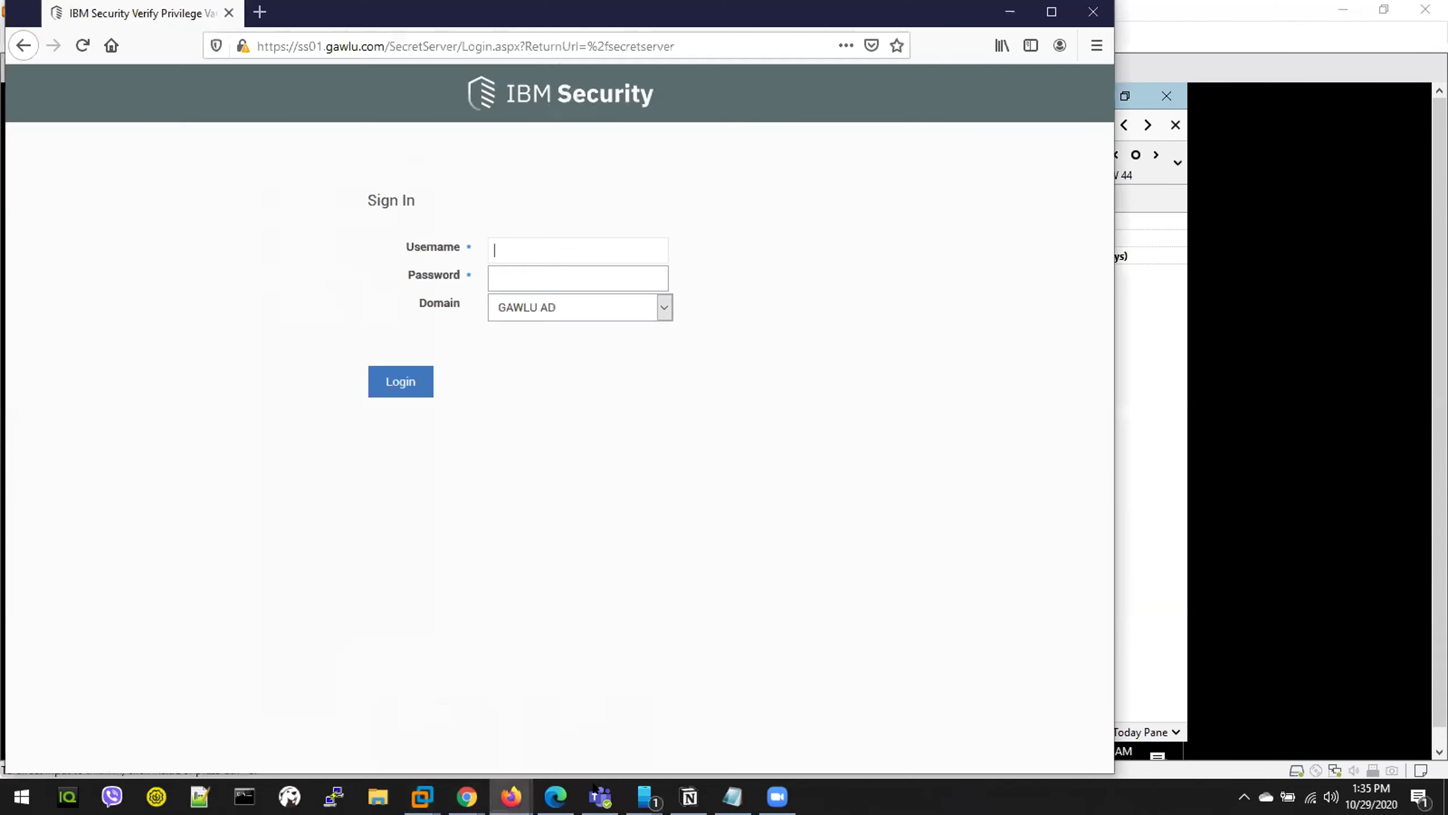
pyautogui.moveTo(646, 796)
pyautogui.click(736, 707)
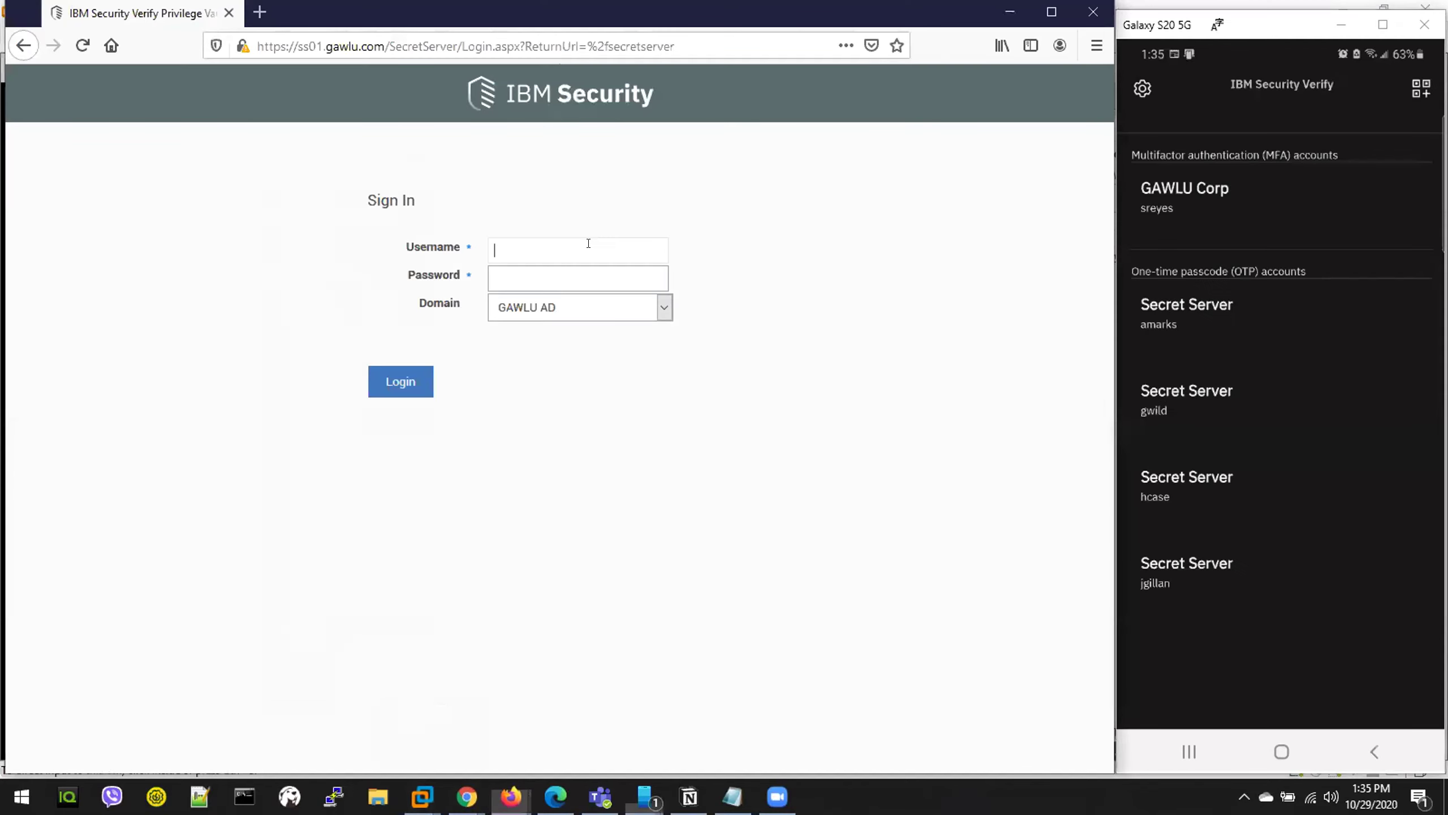
pyautogui.press('Tab')
pyautogui.write('••••••••••')
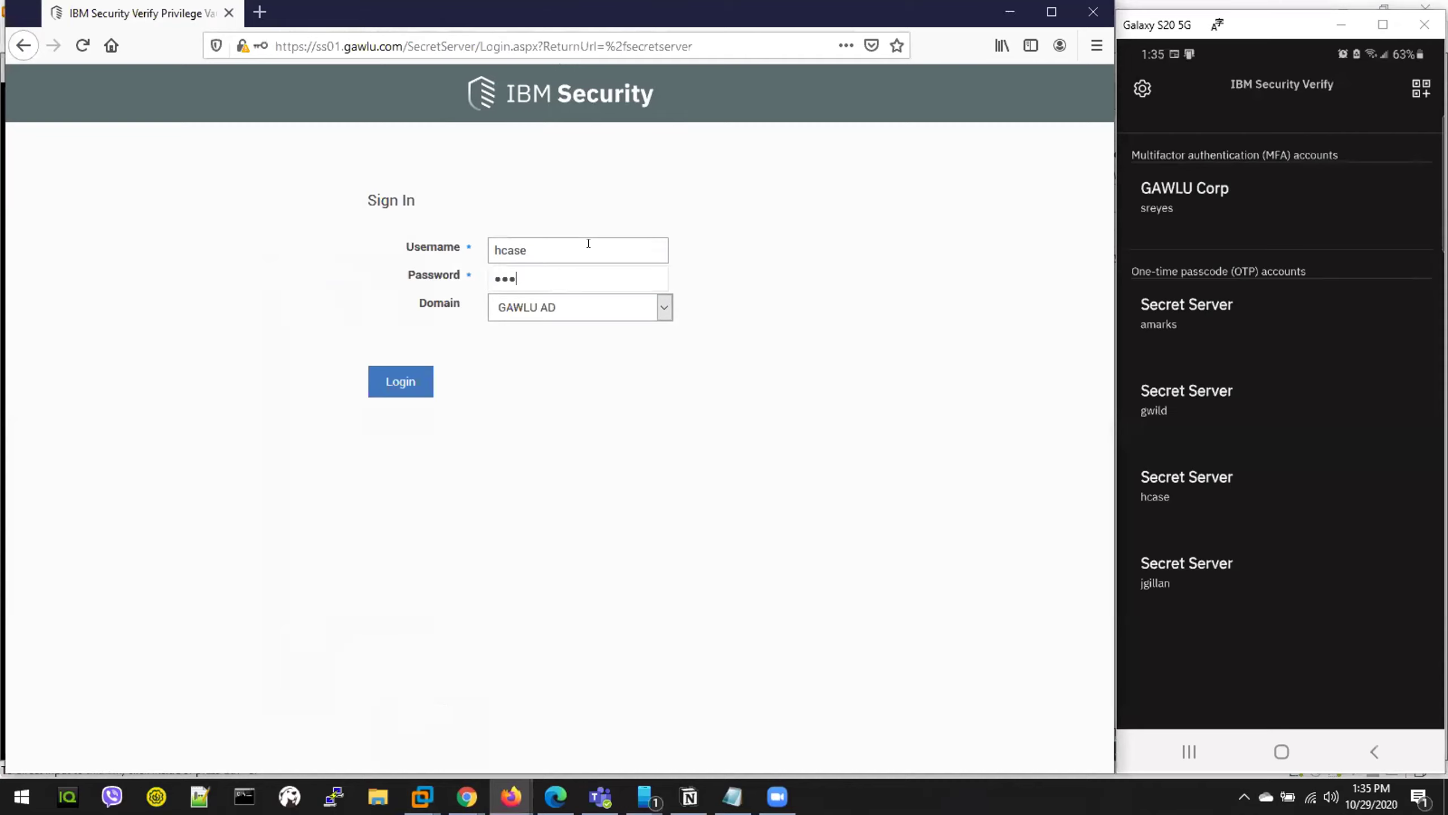
pyautogui.press('Return')
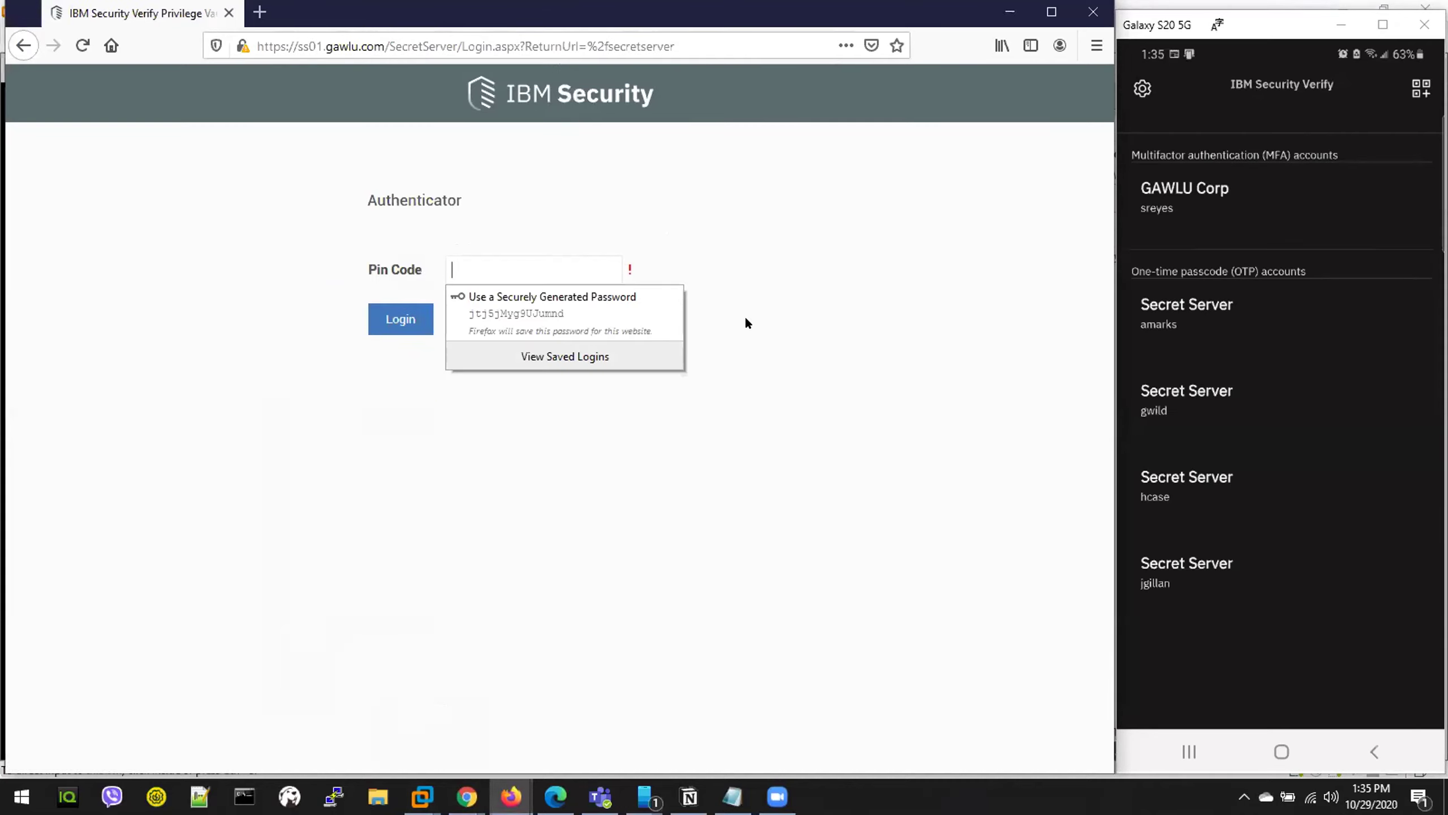
# Enter the IBM Verify app's PIN code, decline saving it, and maximize the browser
pyautogui.click(827, 316)
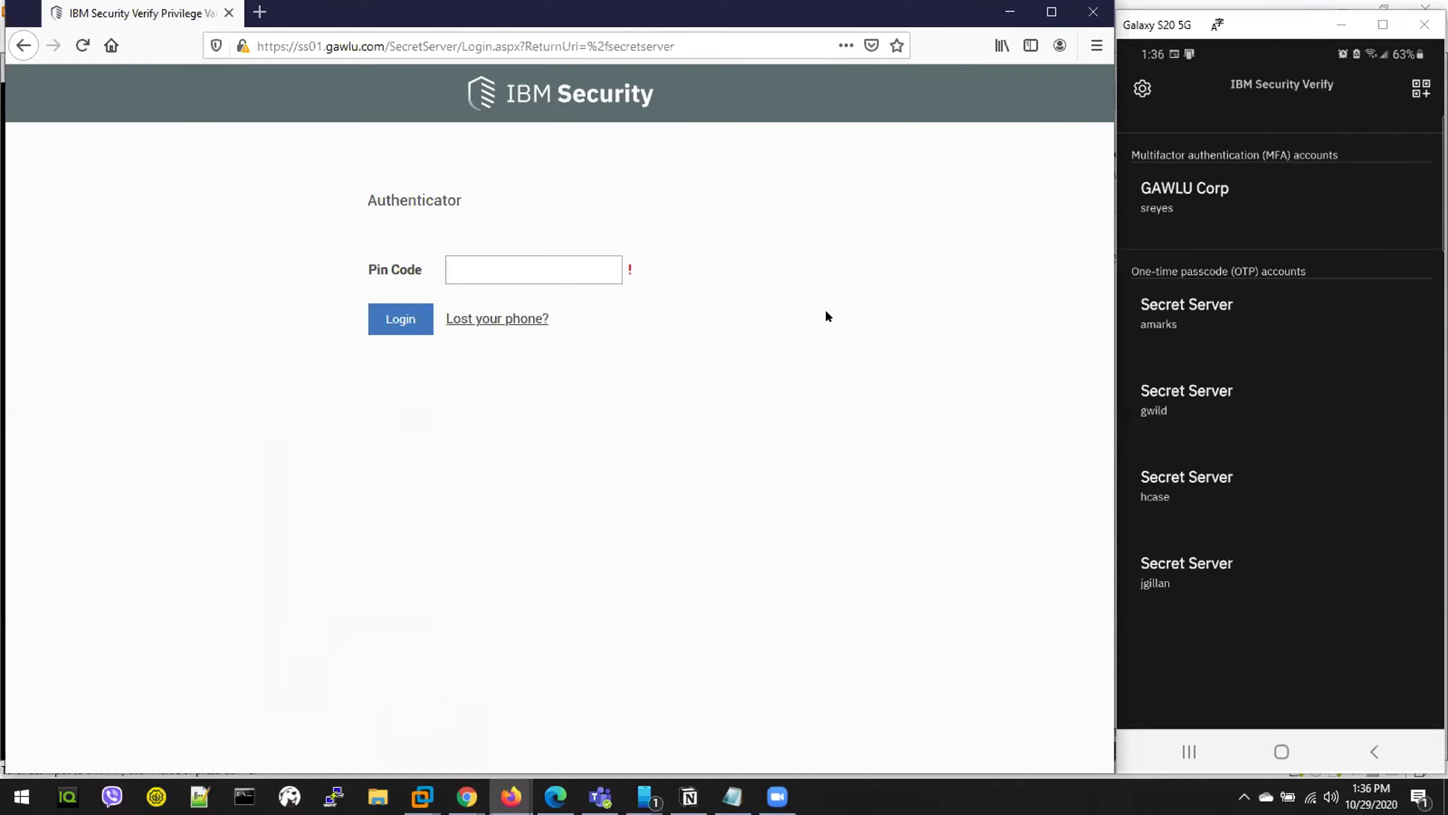
pyautogui.click(1203, 488)
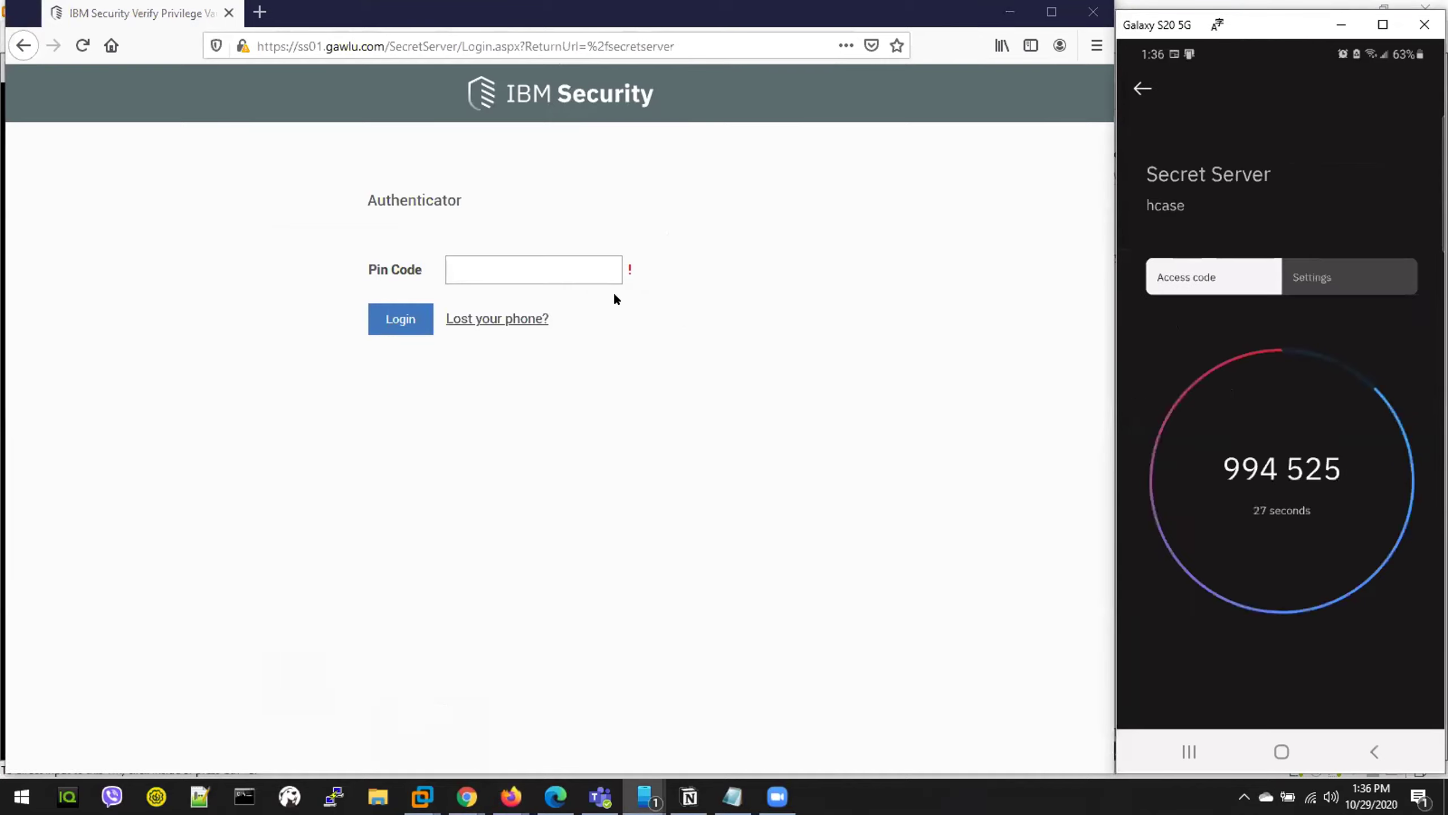
pyautogui.click(575, 270)
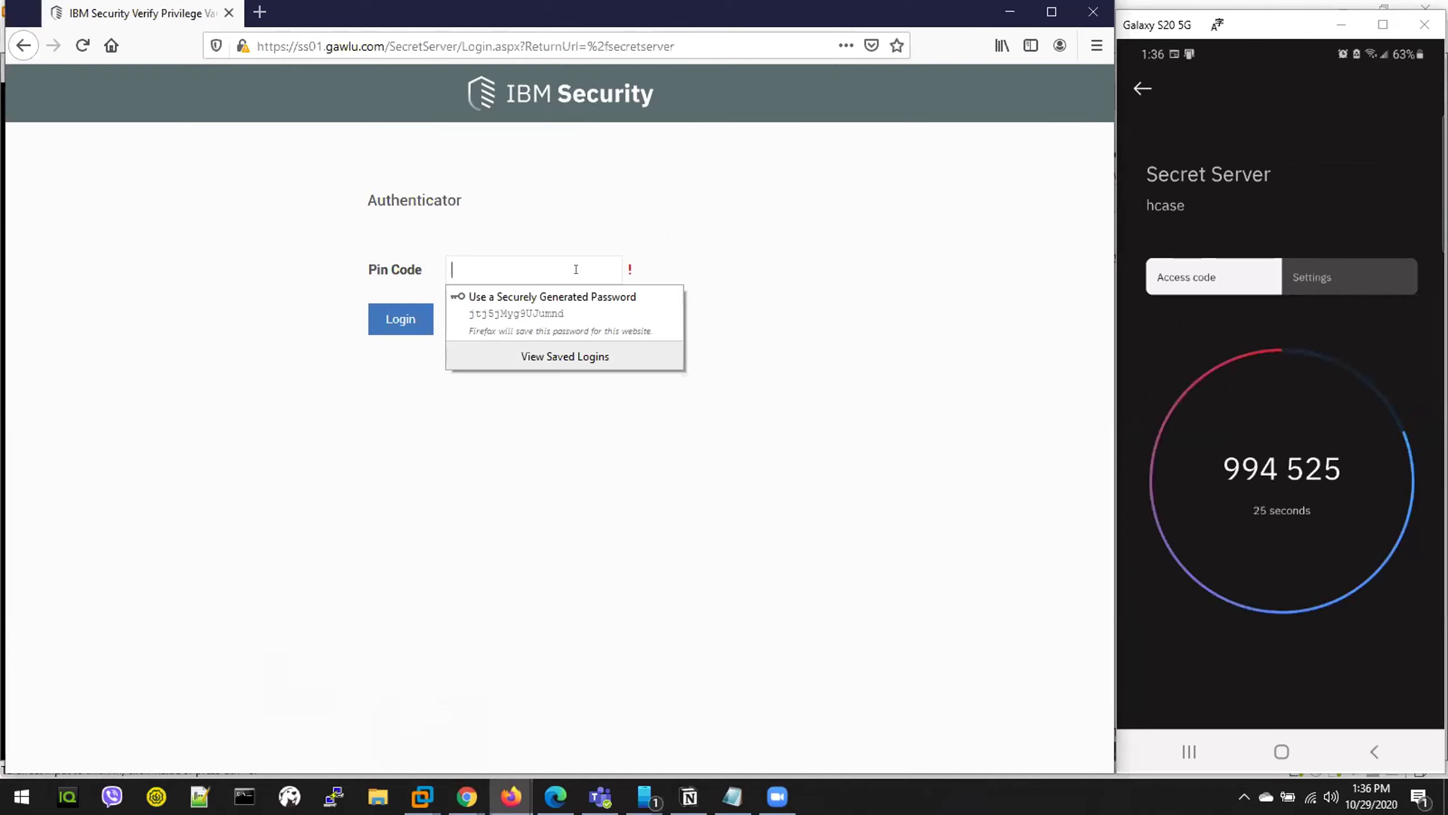
pyautogui.press('Return')
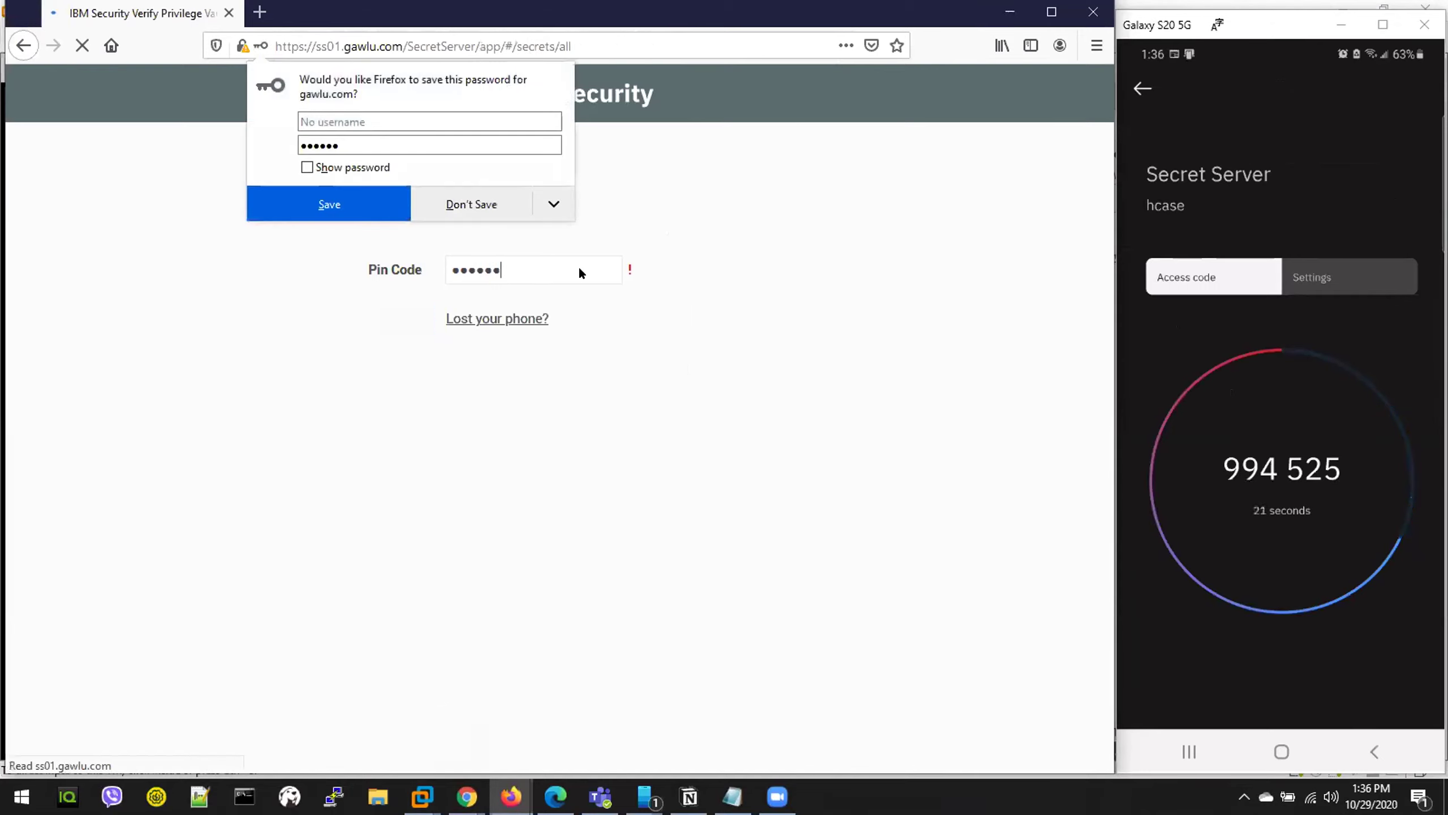
pyautogui.click(471, 205)
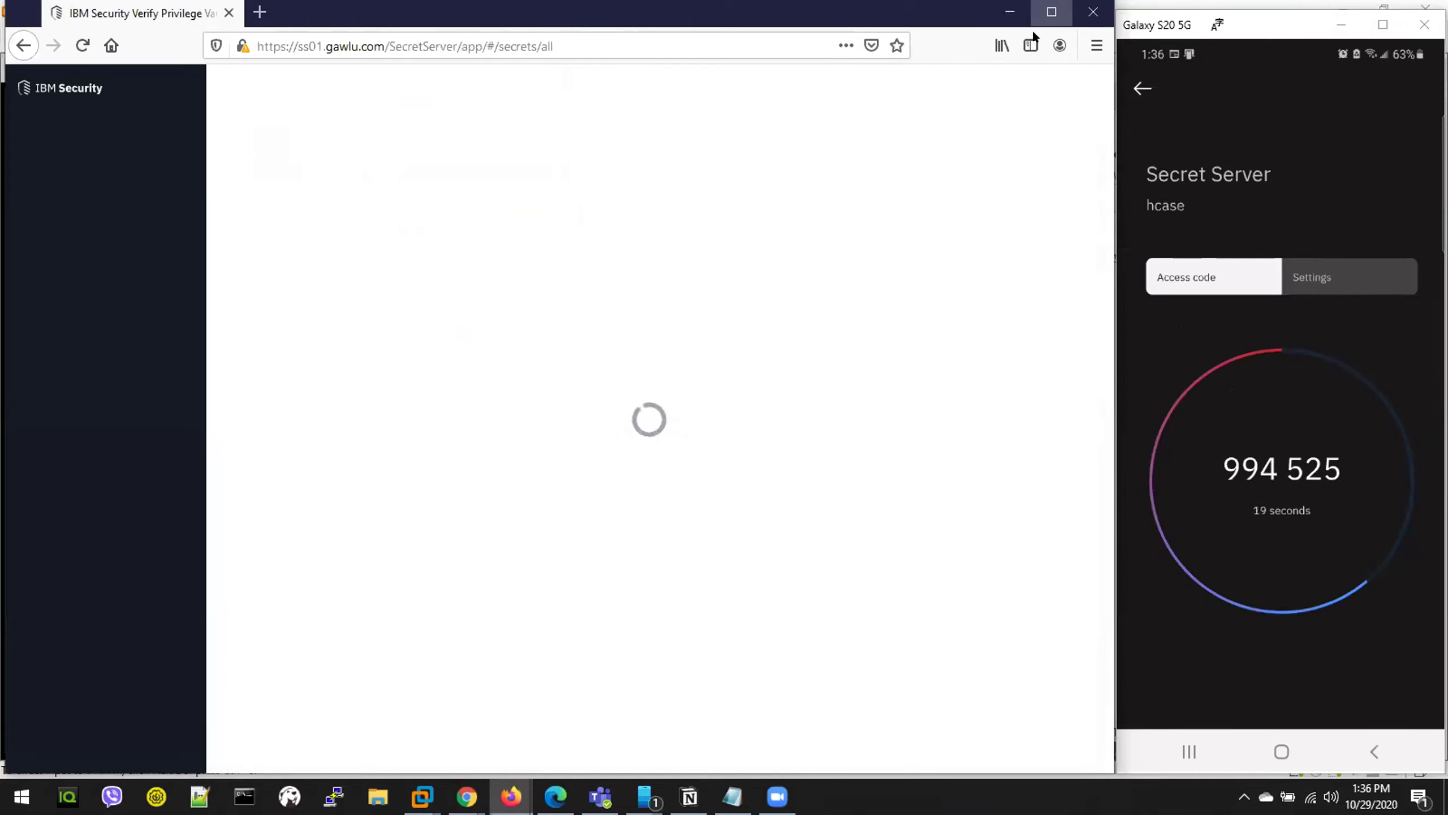
pyautogui.click(1038, 17)
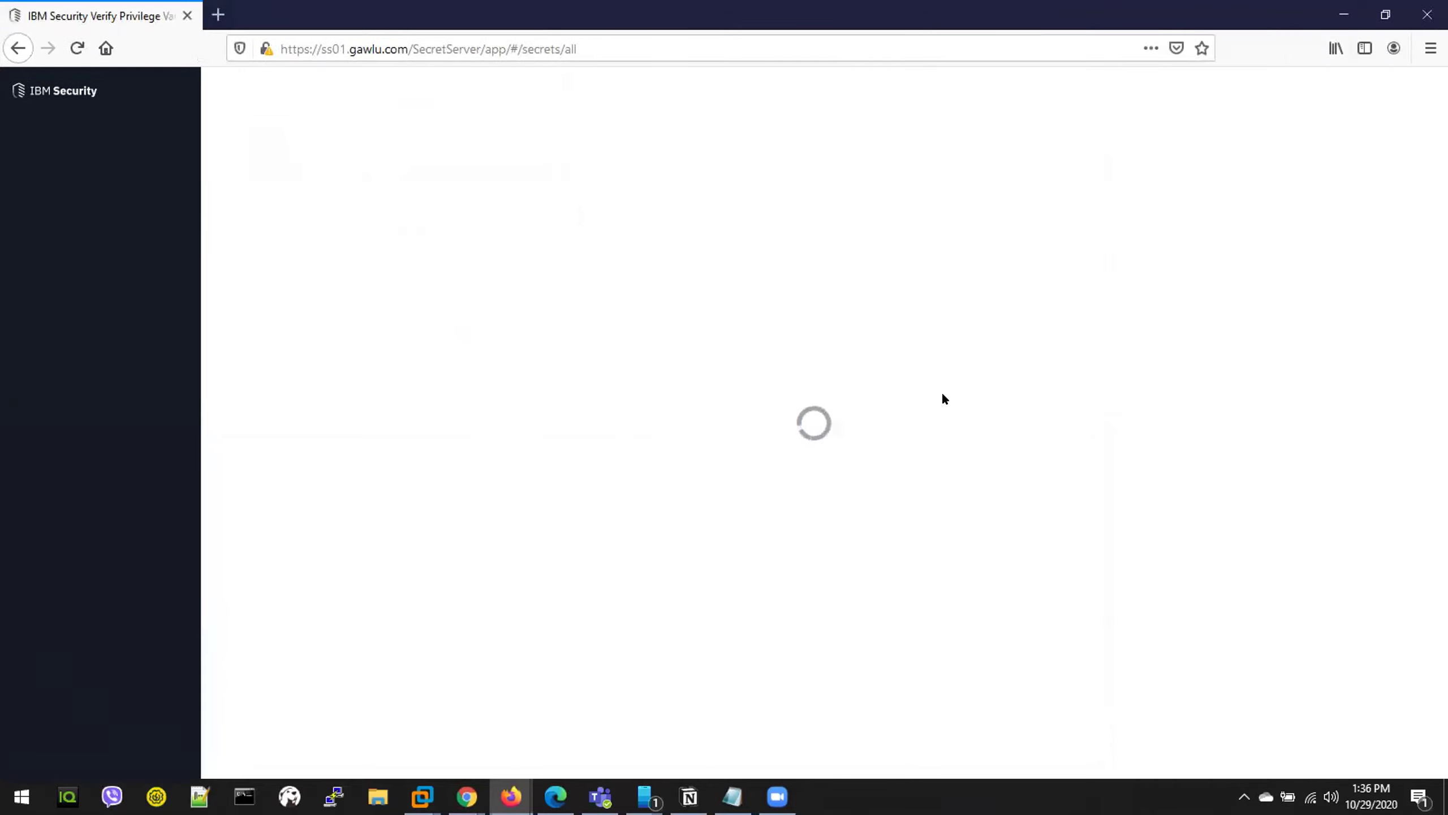
# From the Home dashboard, approve the Client Root access request with the reason 'Approve'
pyautogui.click(78, 127)
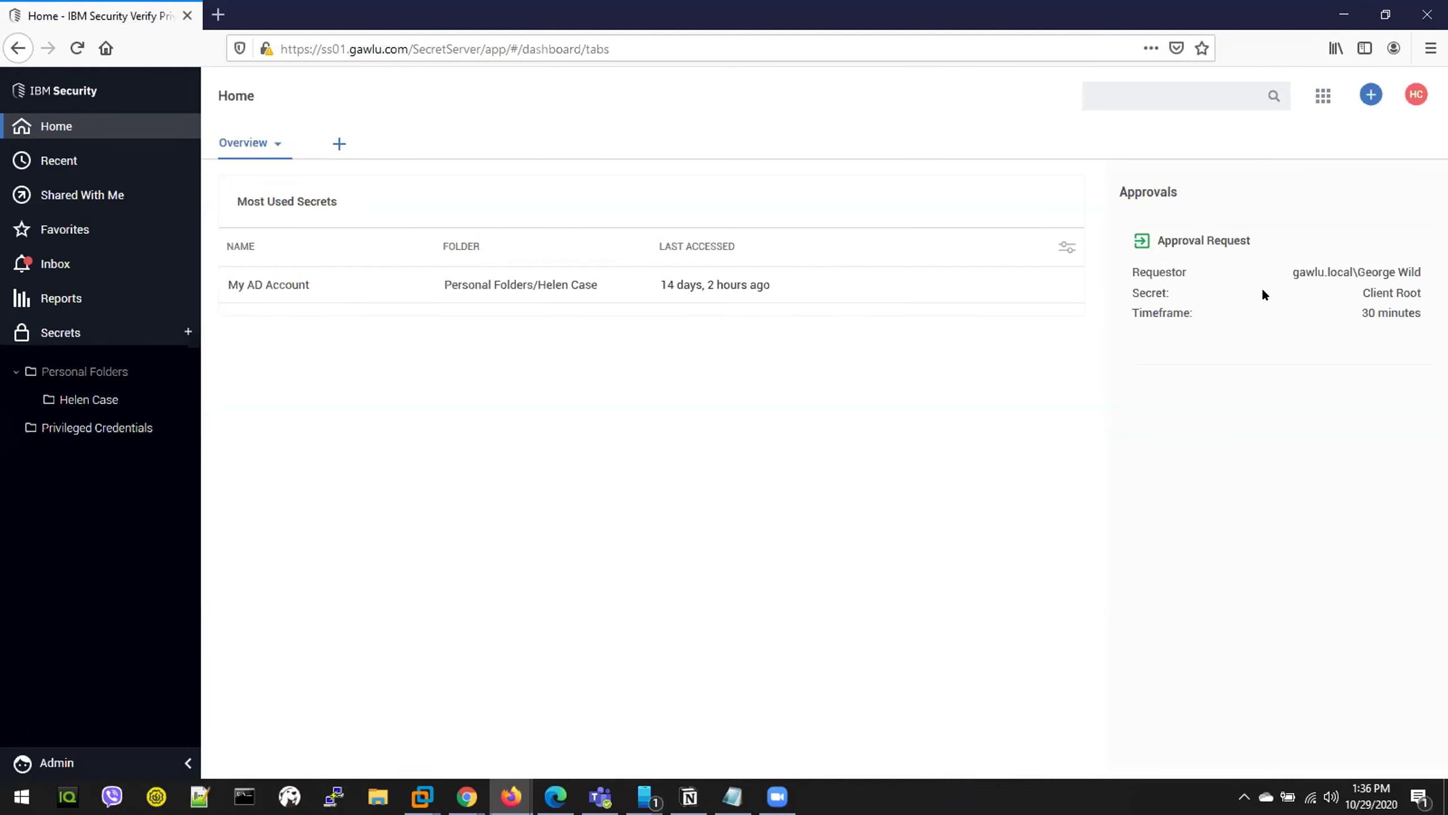
pyautogui.moveTo(1247, 282)
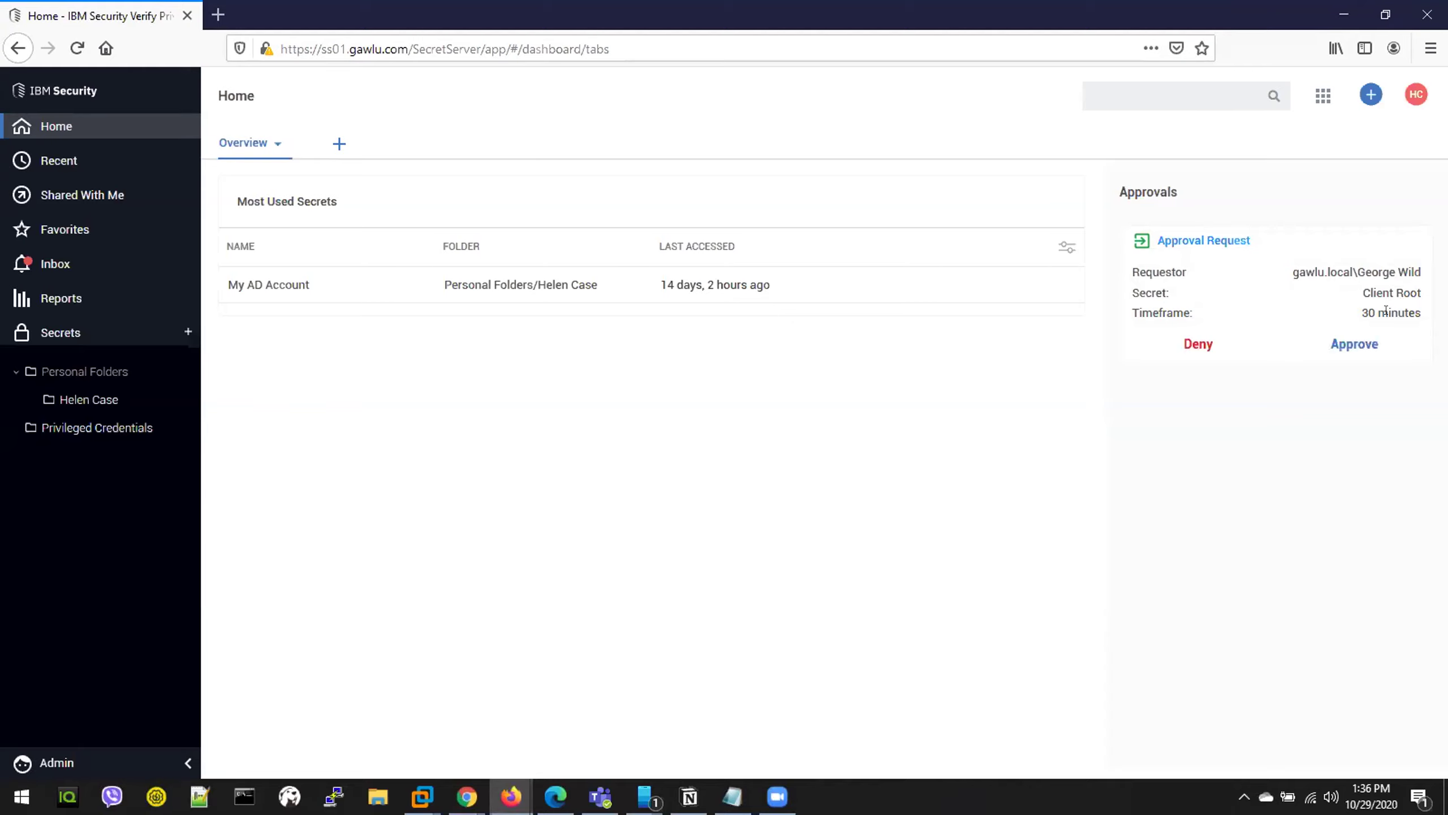
pyautogui.click(1356, 344)
pyautogui.click(804, 389)
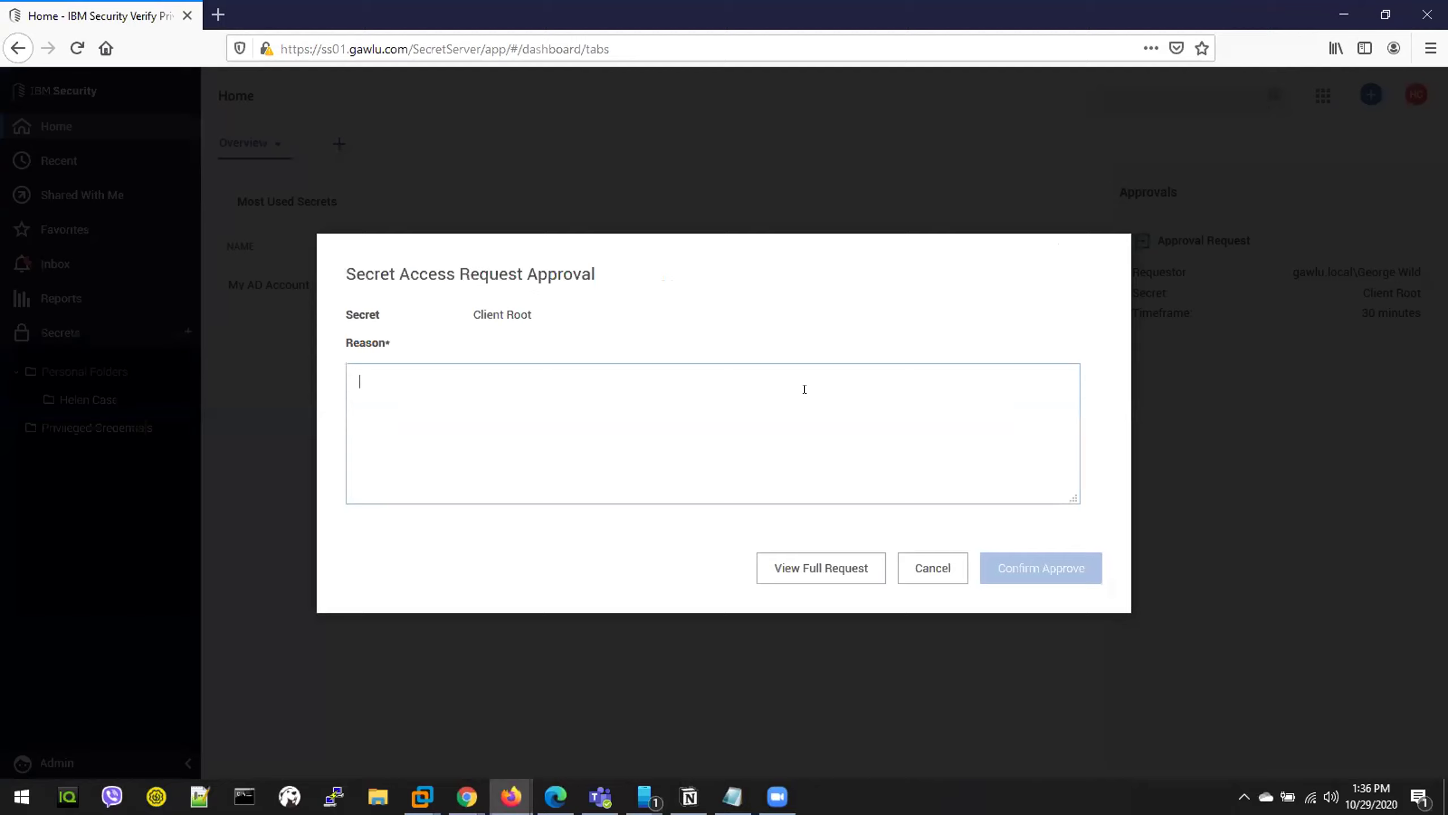
pyautogui.write('Approve')
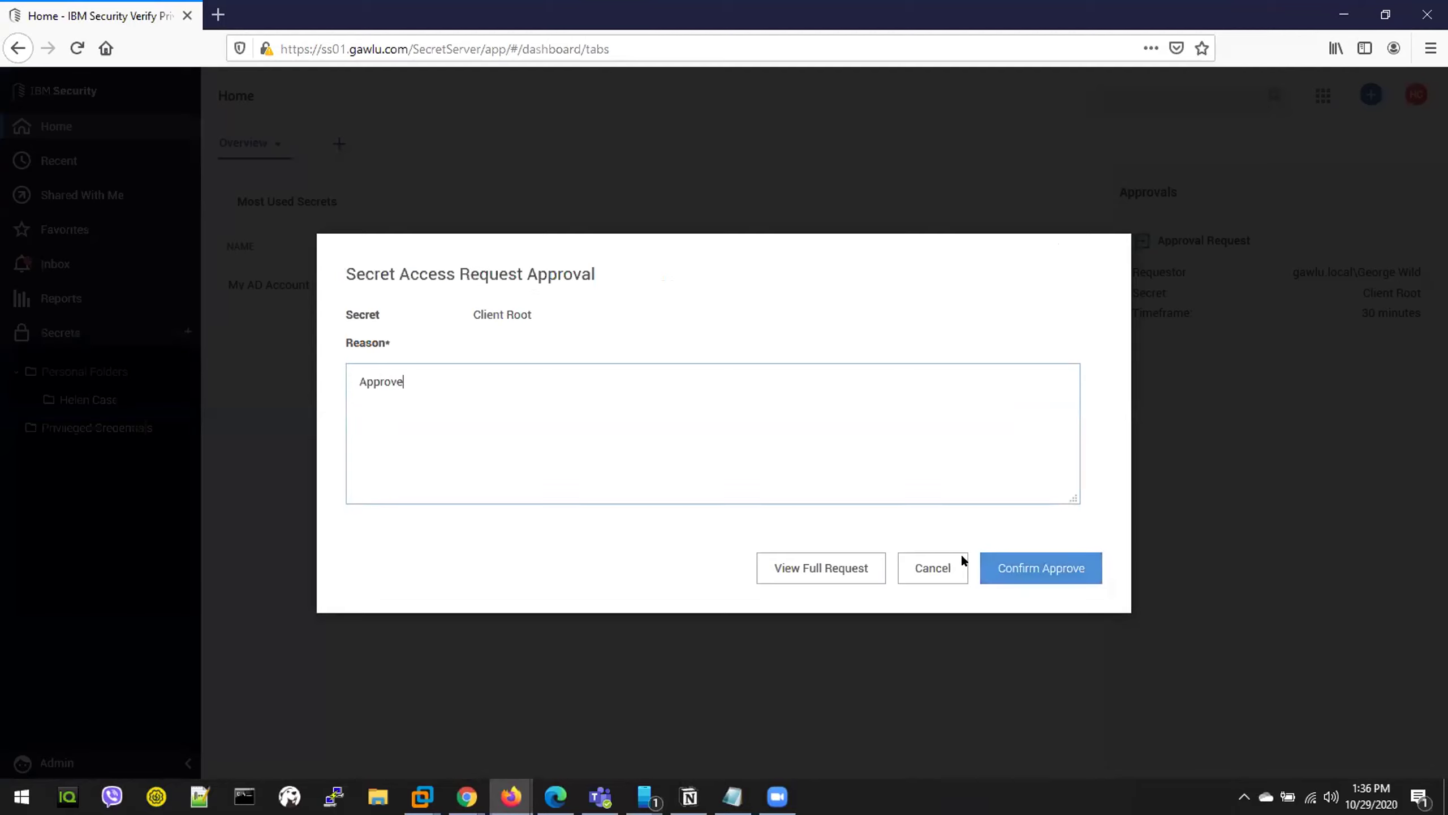
pyautogui.click(1031, 569)
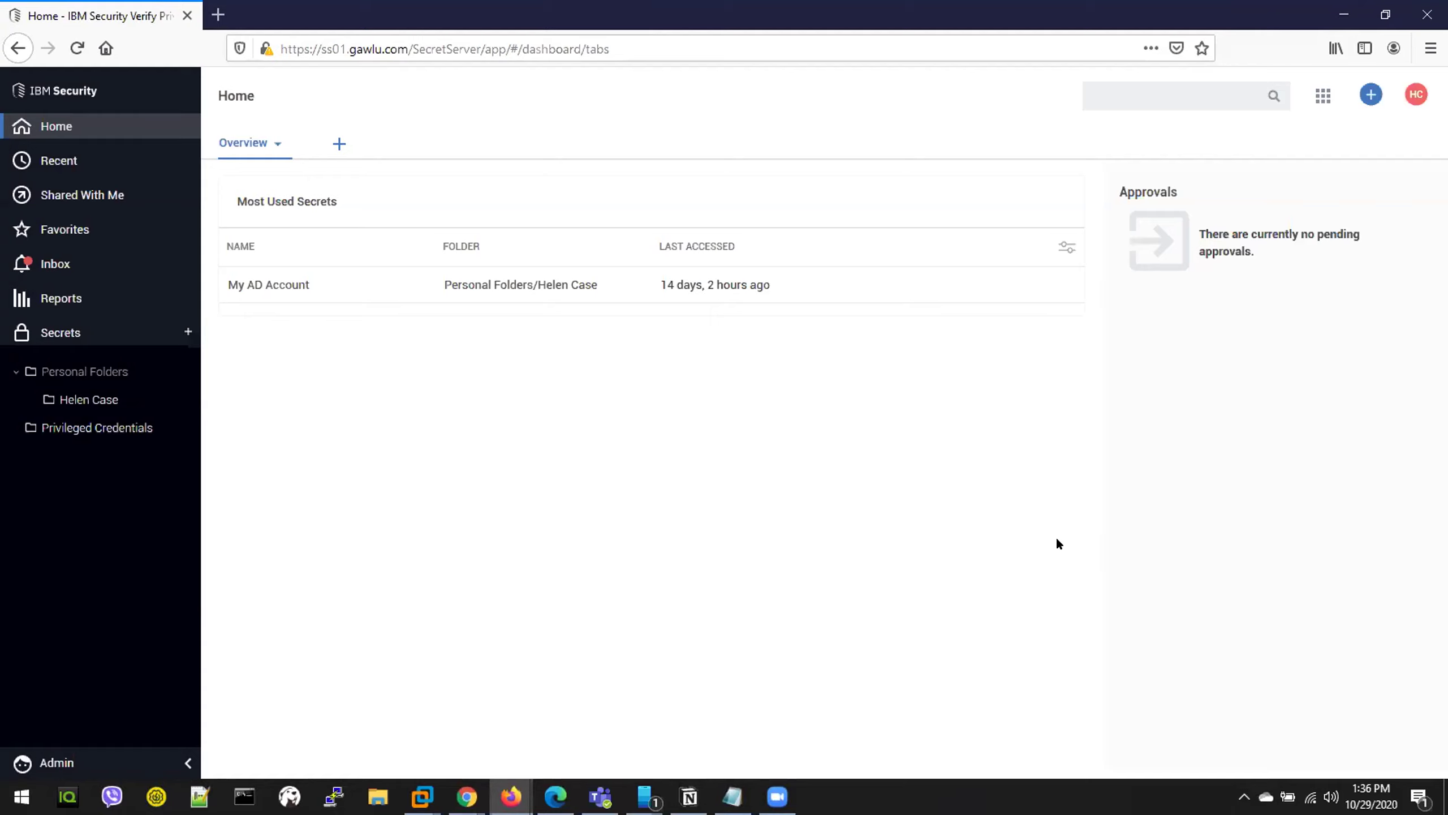
pyautogui.click(422, 796)
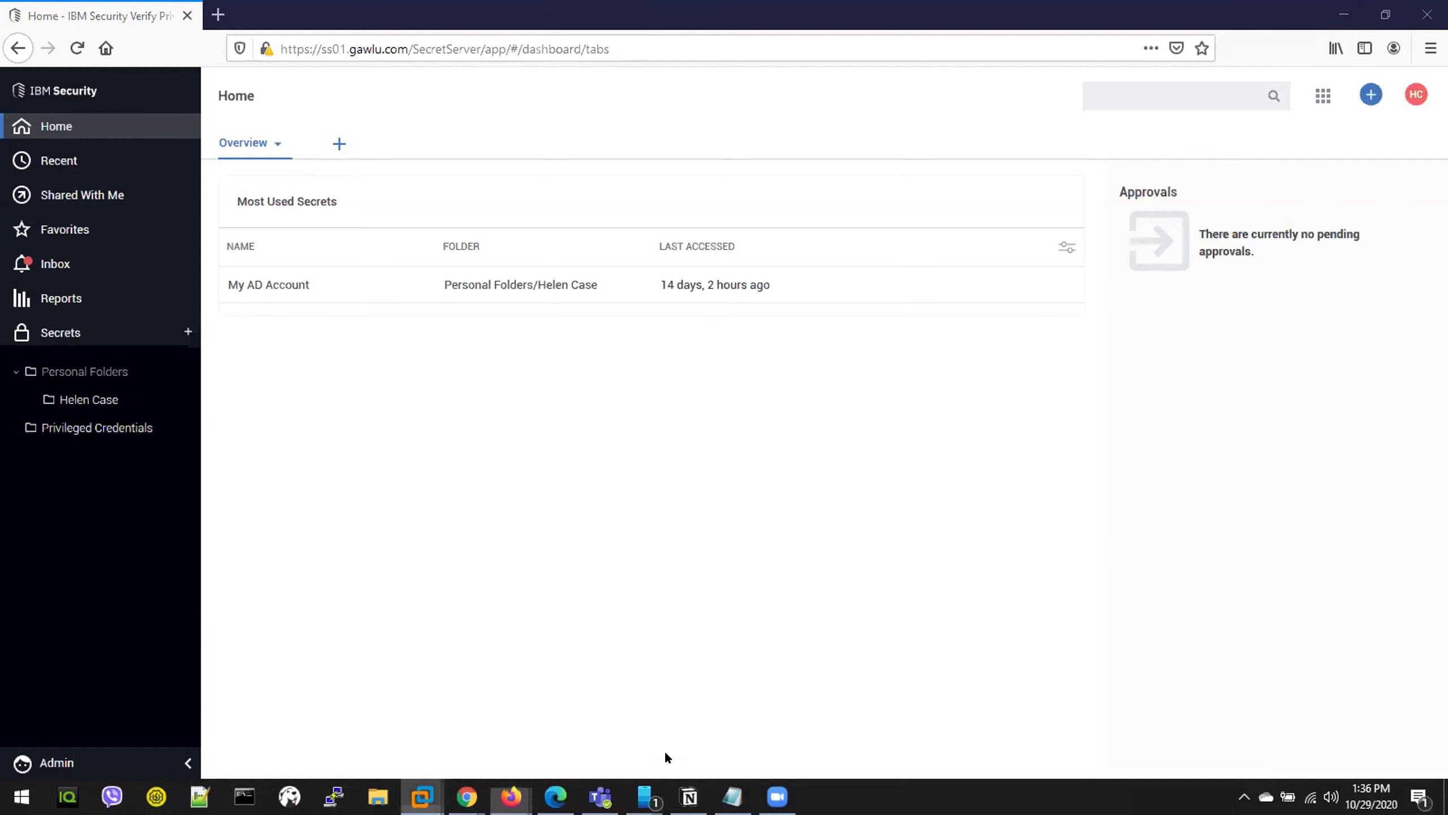
# Open the unread SecretServer approval email for Client Root in the requester's Thunderbird inbox
pyautogui.click(1224, 687)
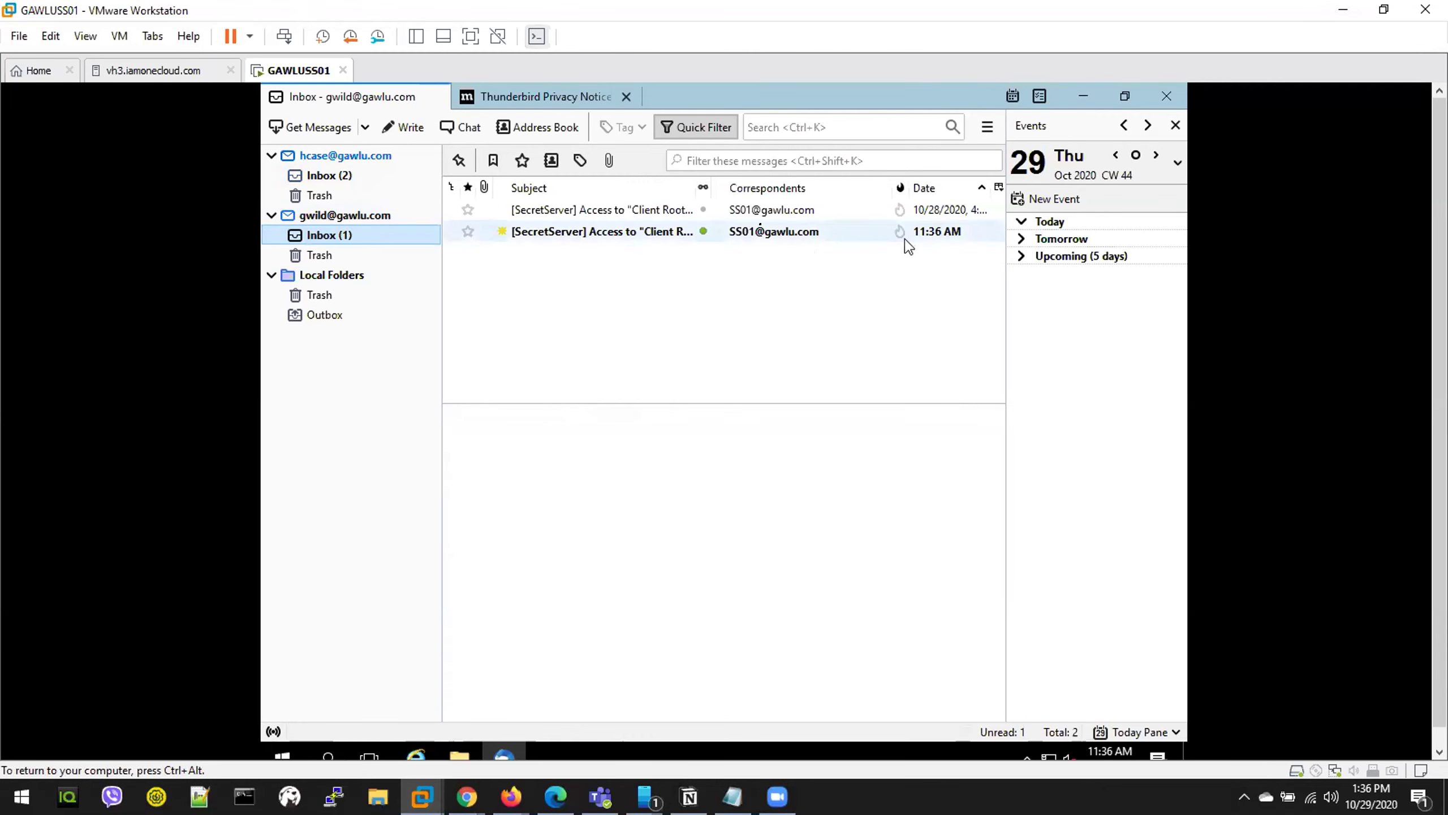
pyautogui.click(629, 239)
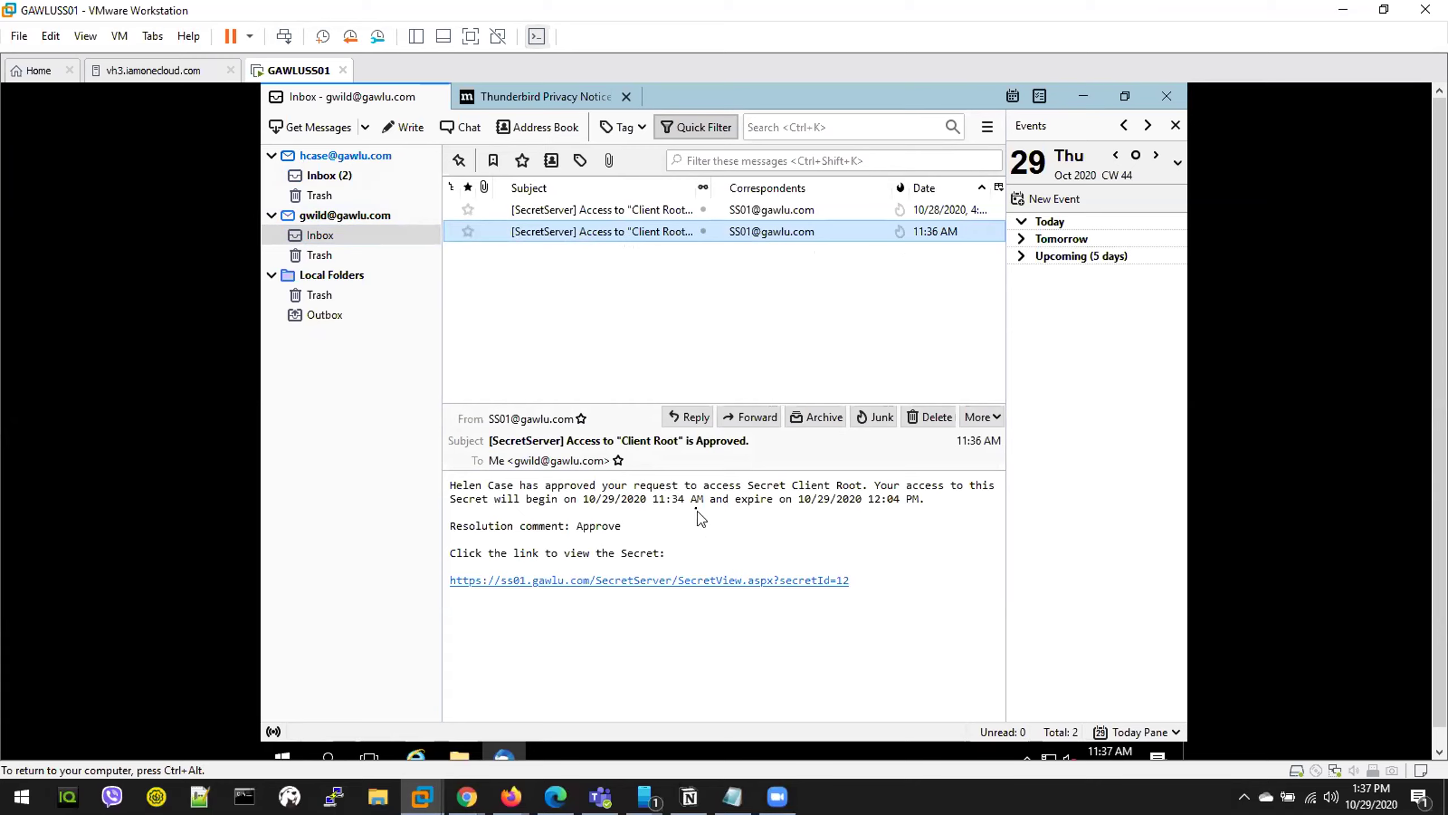
# Bring the requester's vault session forward and check which user is signed in
pyautogui.moveTo(466, 796)
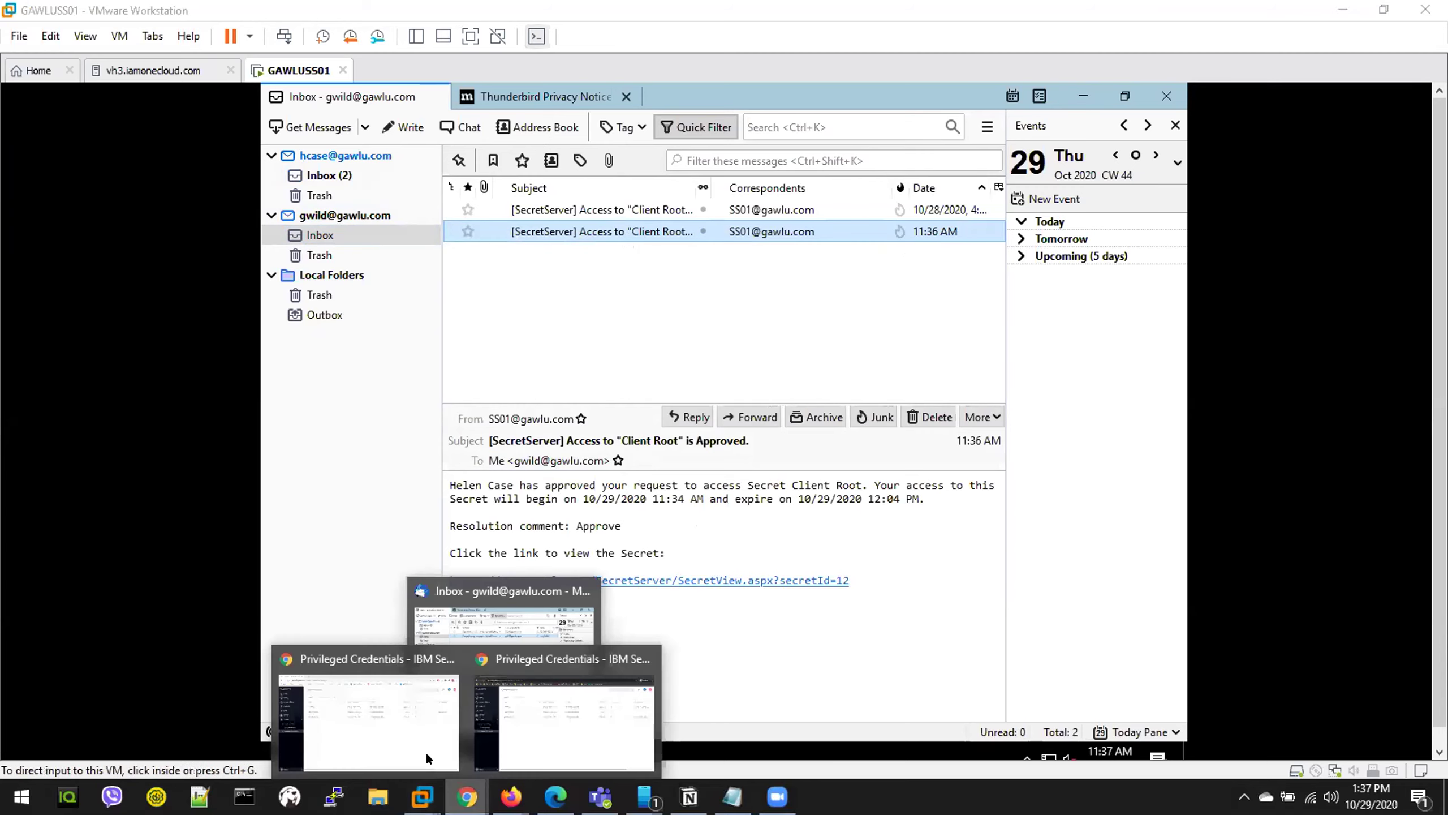
pyautogui.click(565, 722)
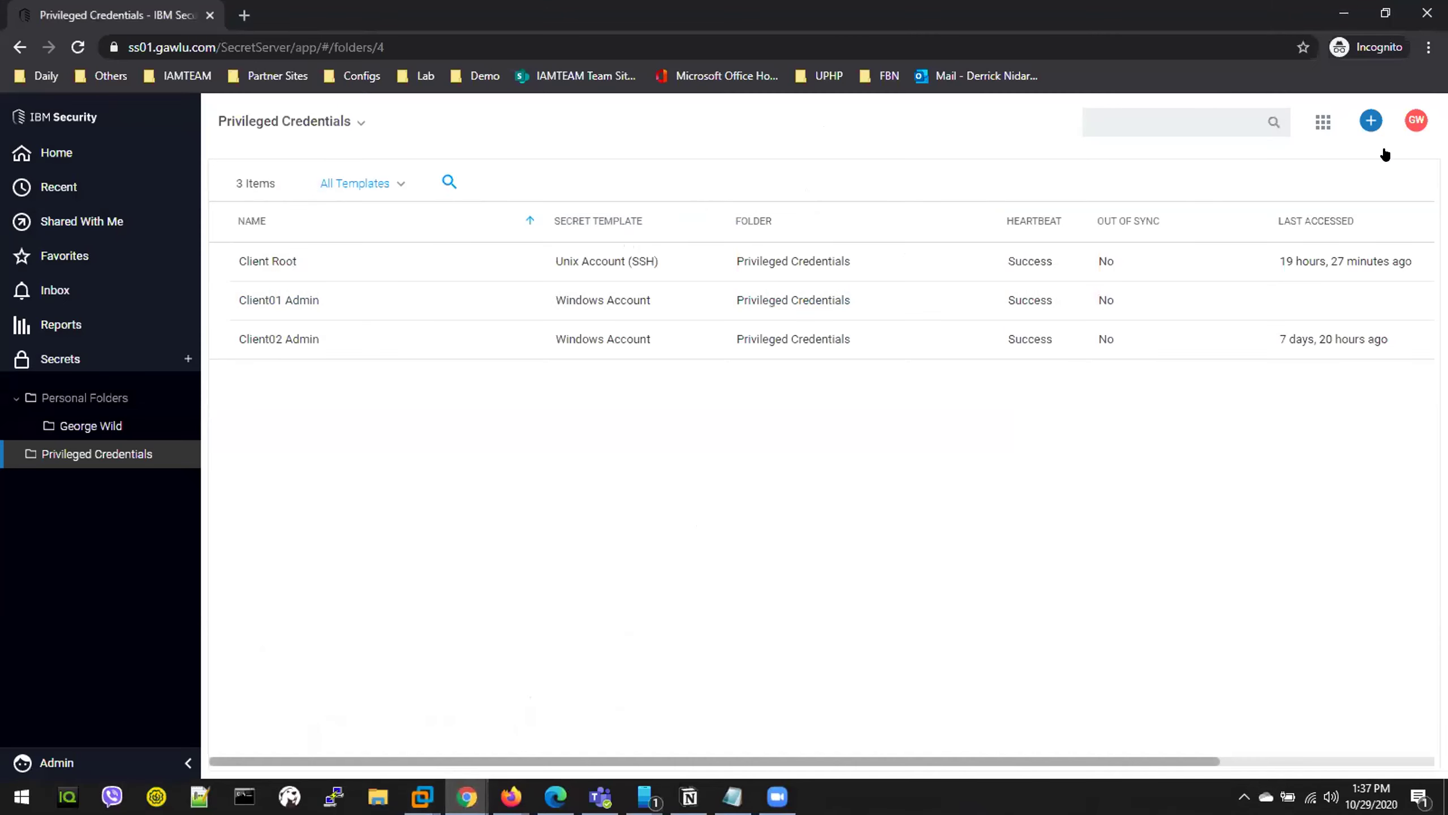
pyautogui.click(1416, 120)
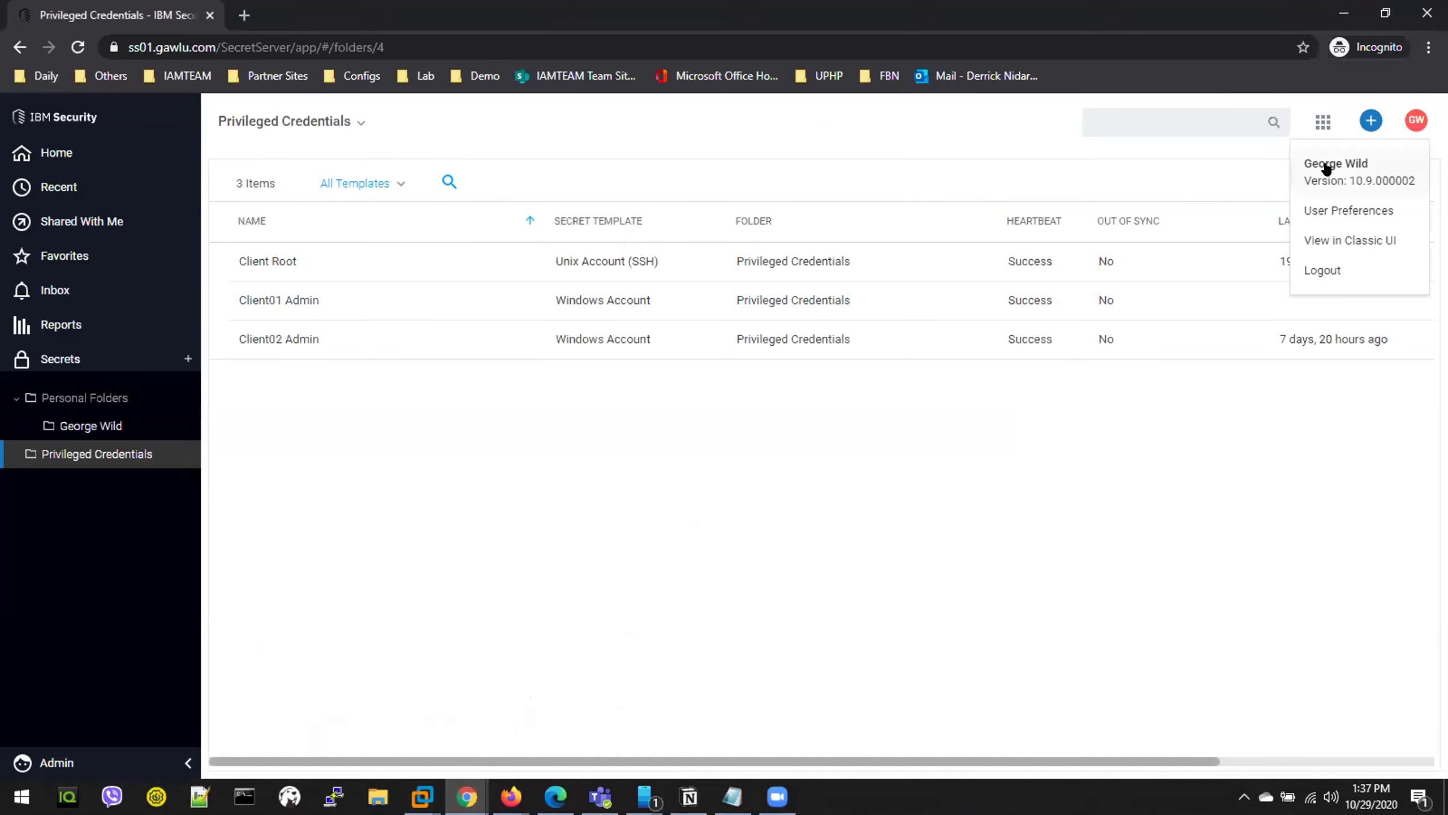
pyautogui.click(941, 140)
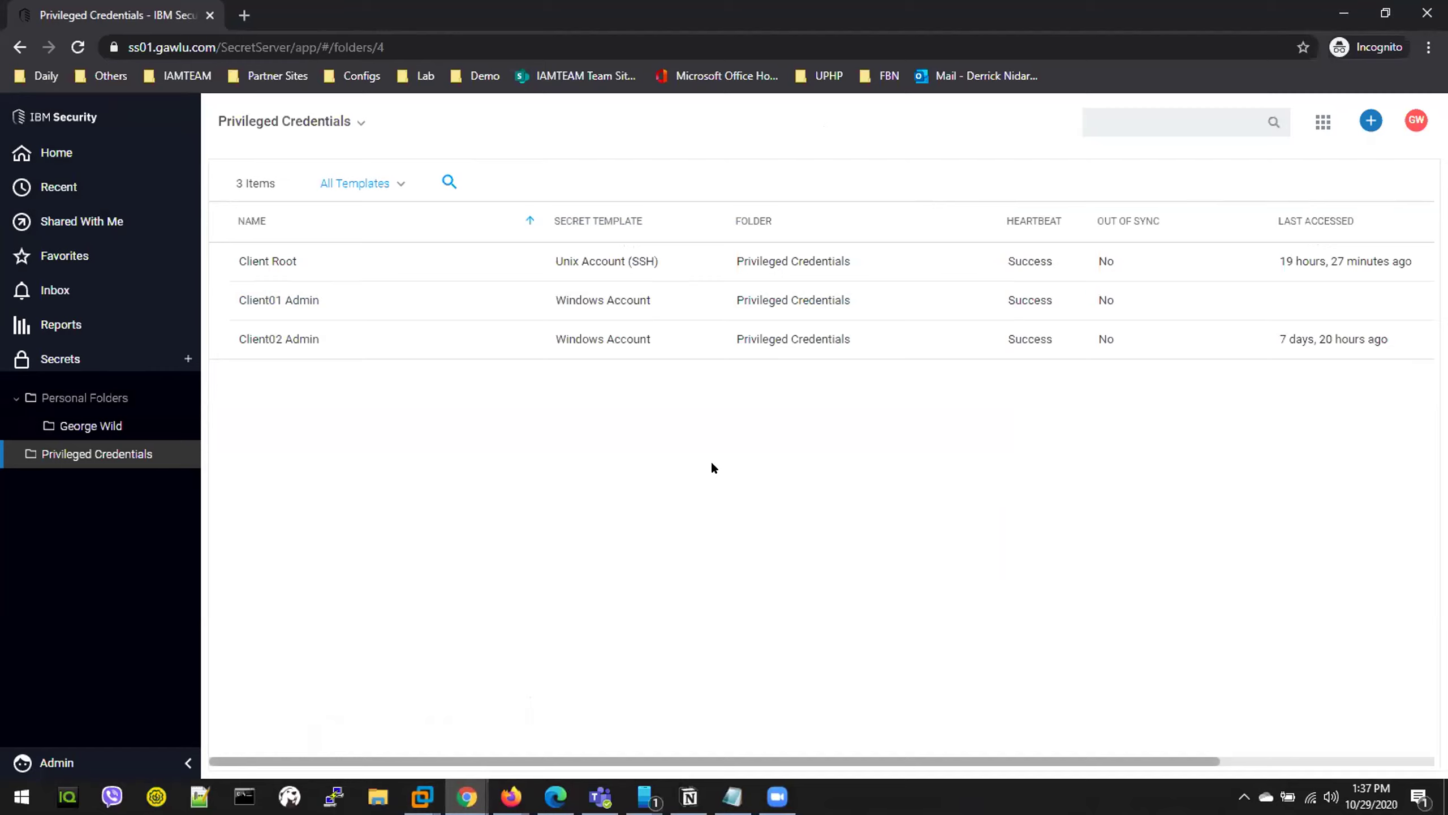
# Open Client Root, show then hide its password, copy it, and launch PuTTY
pyautogui.click(272, 260)
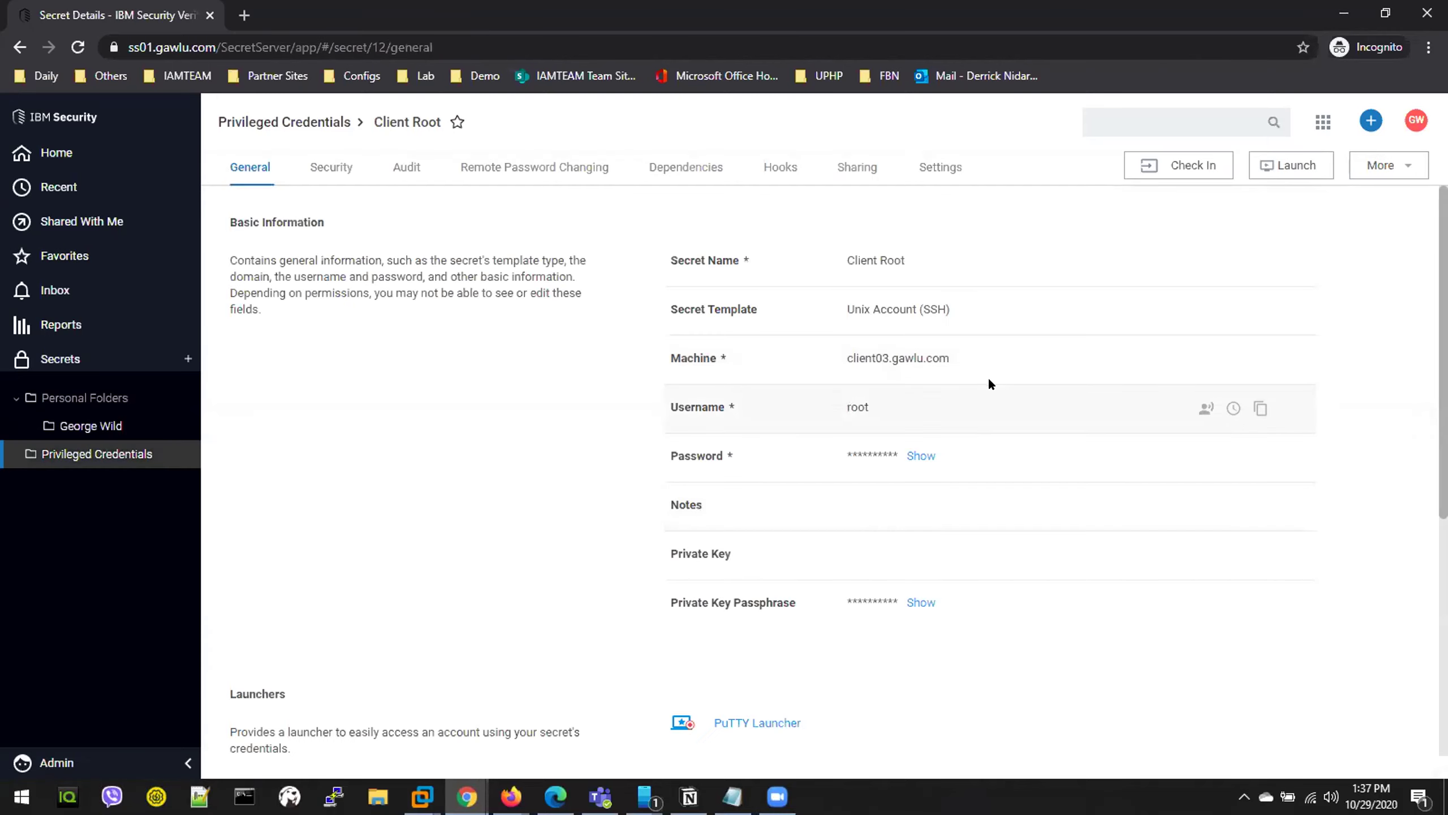
pyautogui.click(920, 455)
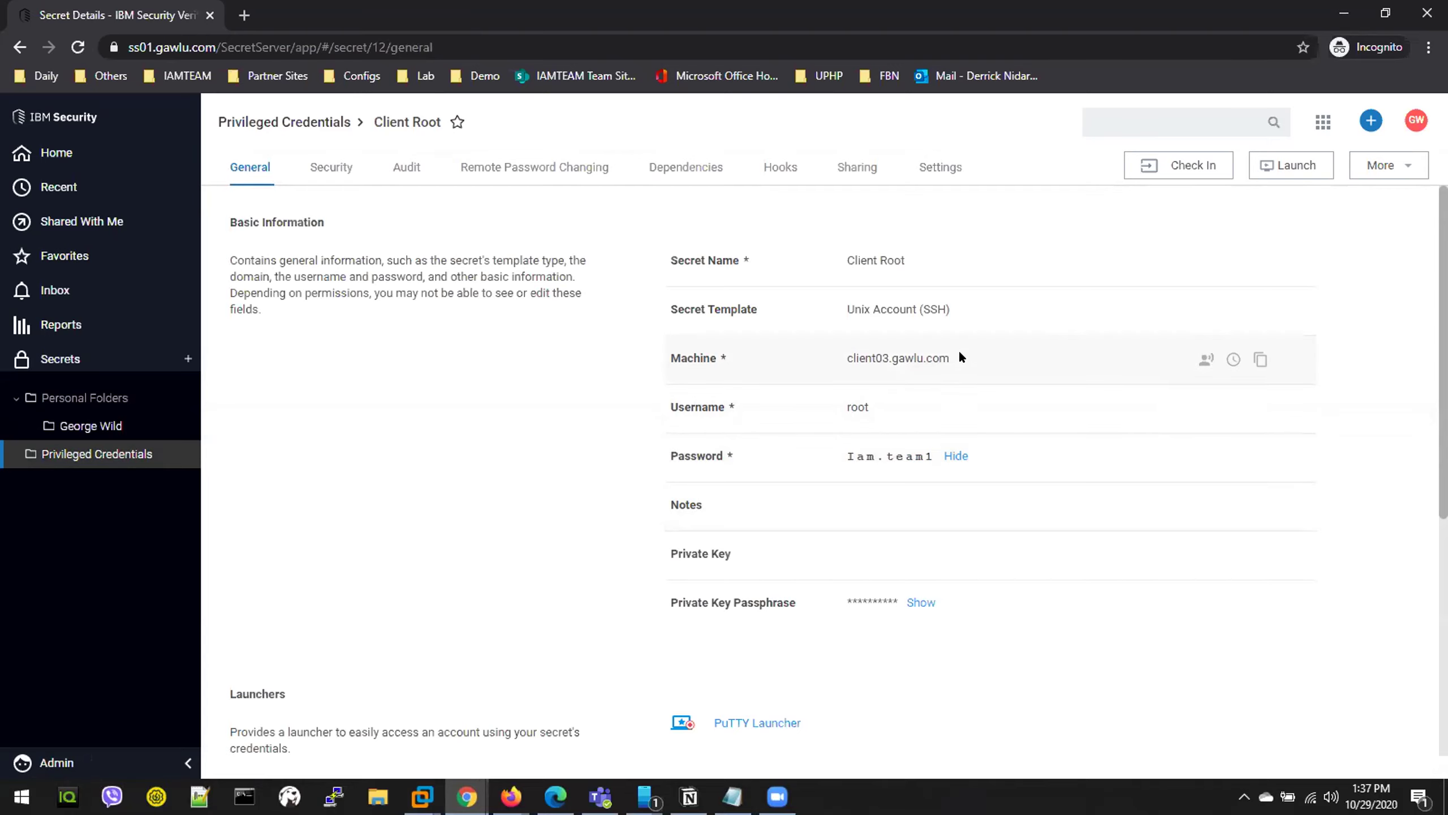
pyautogui.click(958, 453)
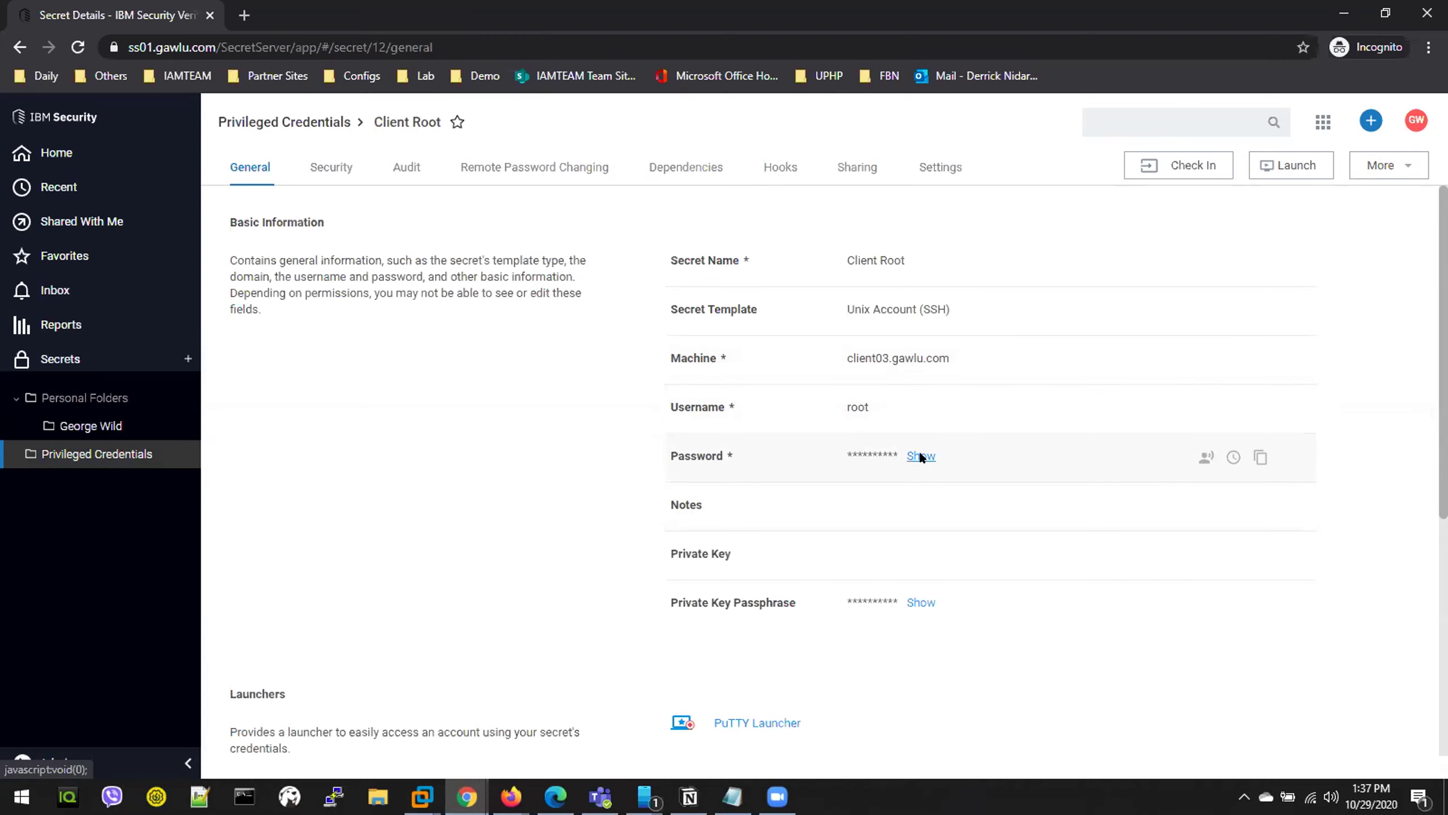
pyautogui.click(1260, 457)
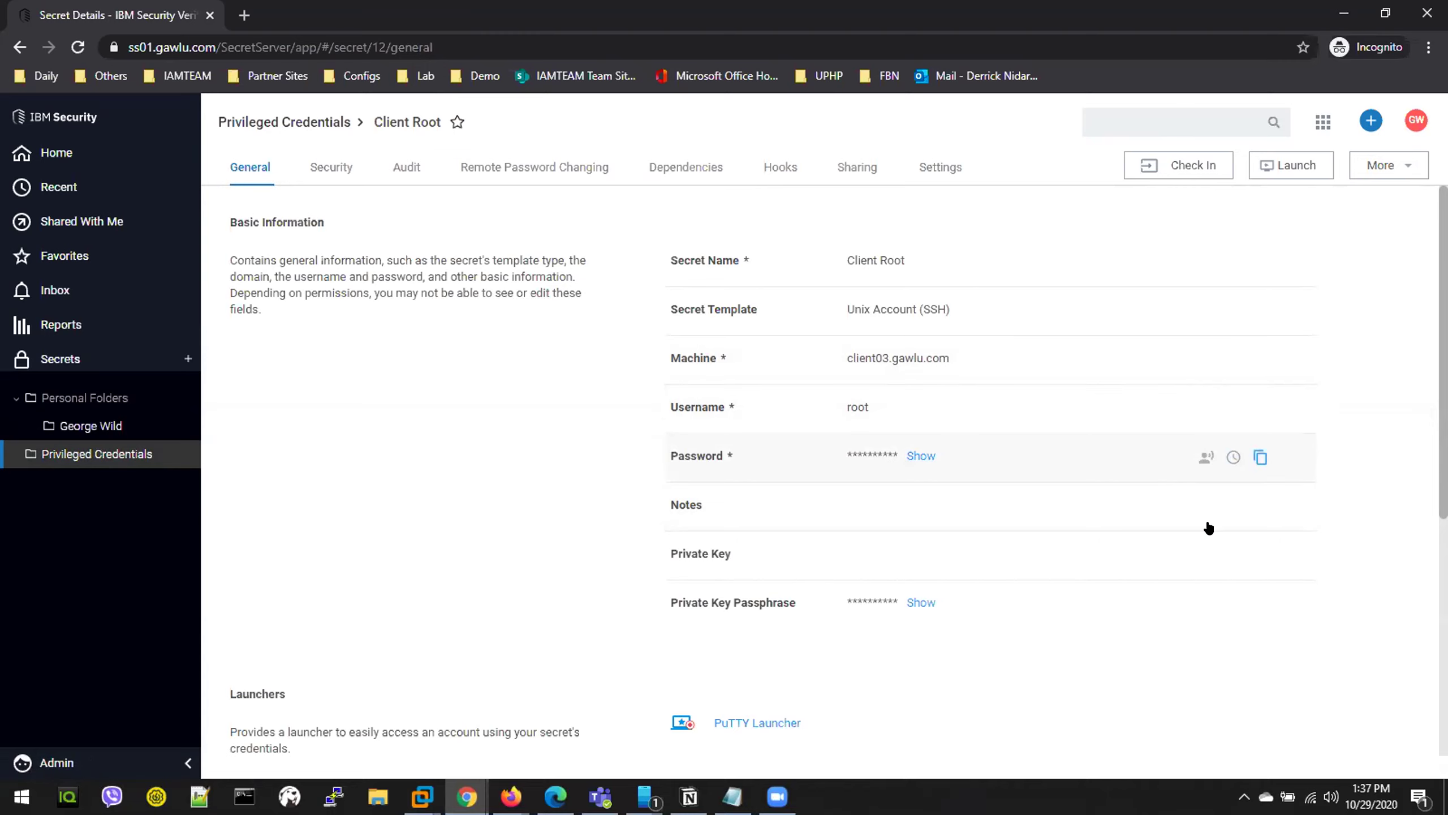
pyautogui.scroll(-5, 915, 416)
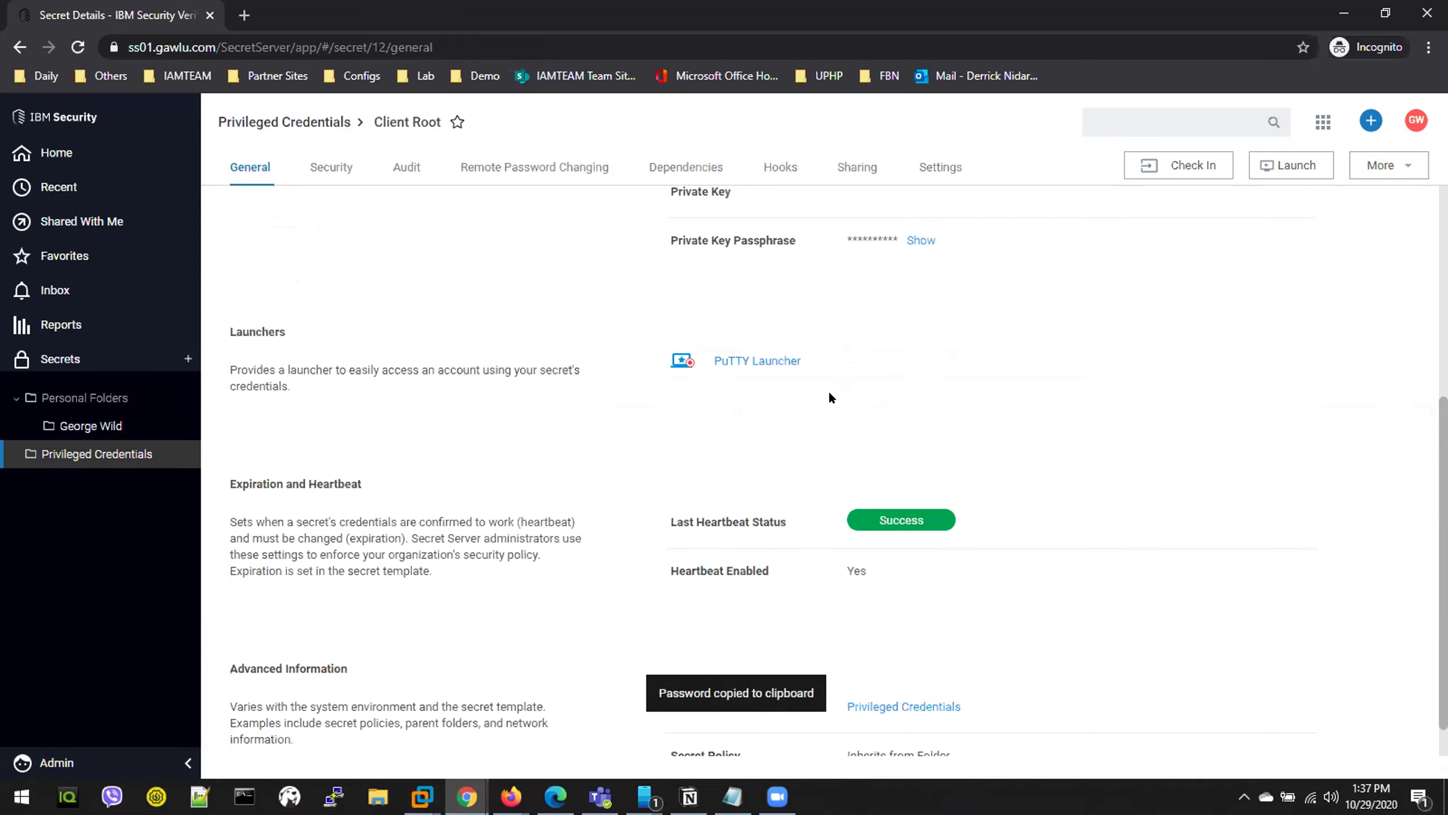
pyautogui.click(756, 362)
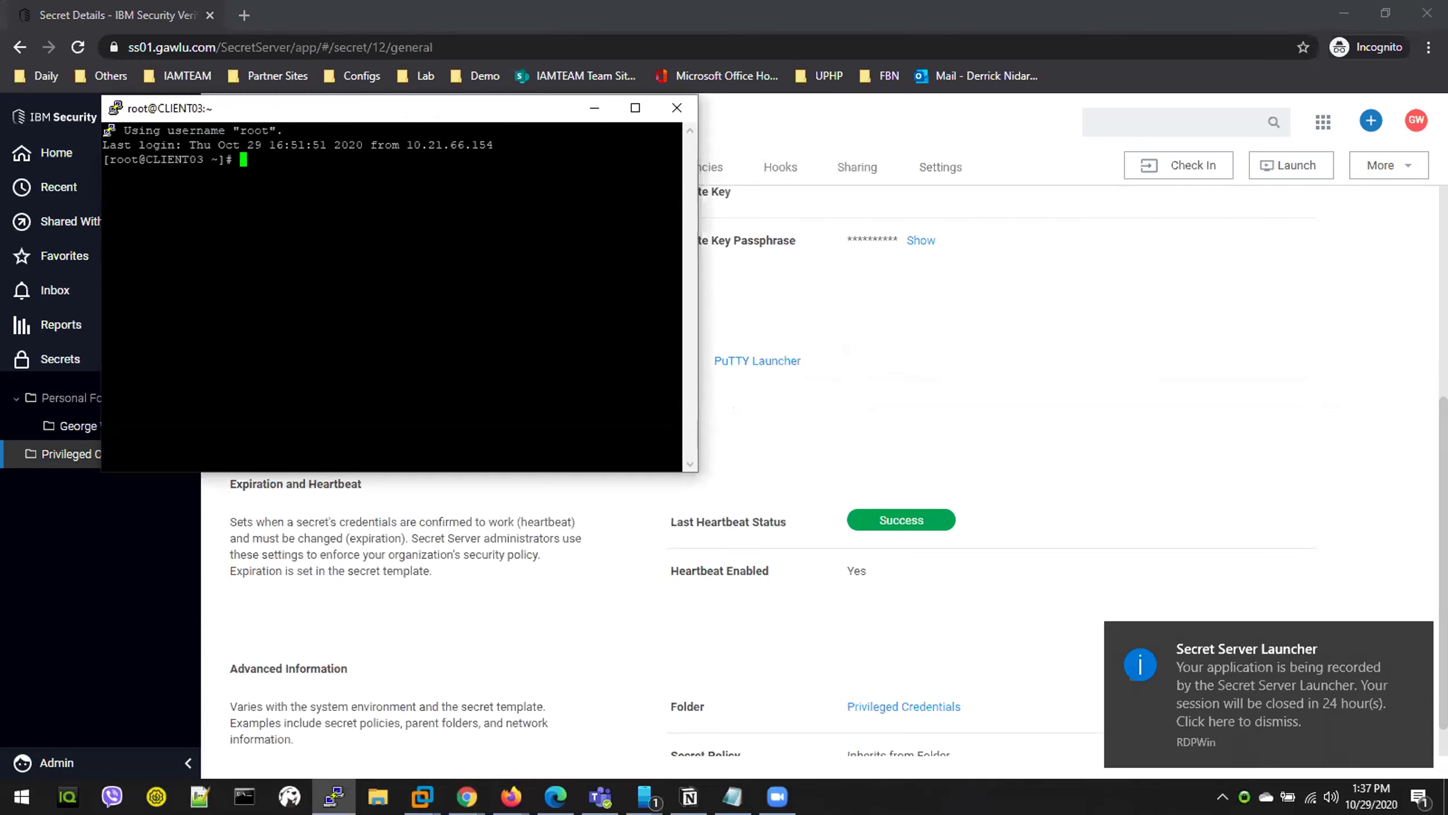
# Center the root terminal, list the home directory, and open helloworld.txt in vi
pyautogui.moveTo(443, 109); pyautogui.dragTo(863, 210)
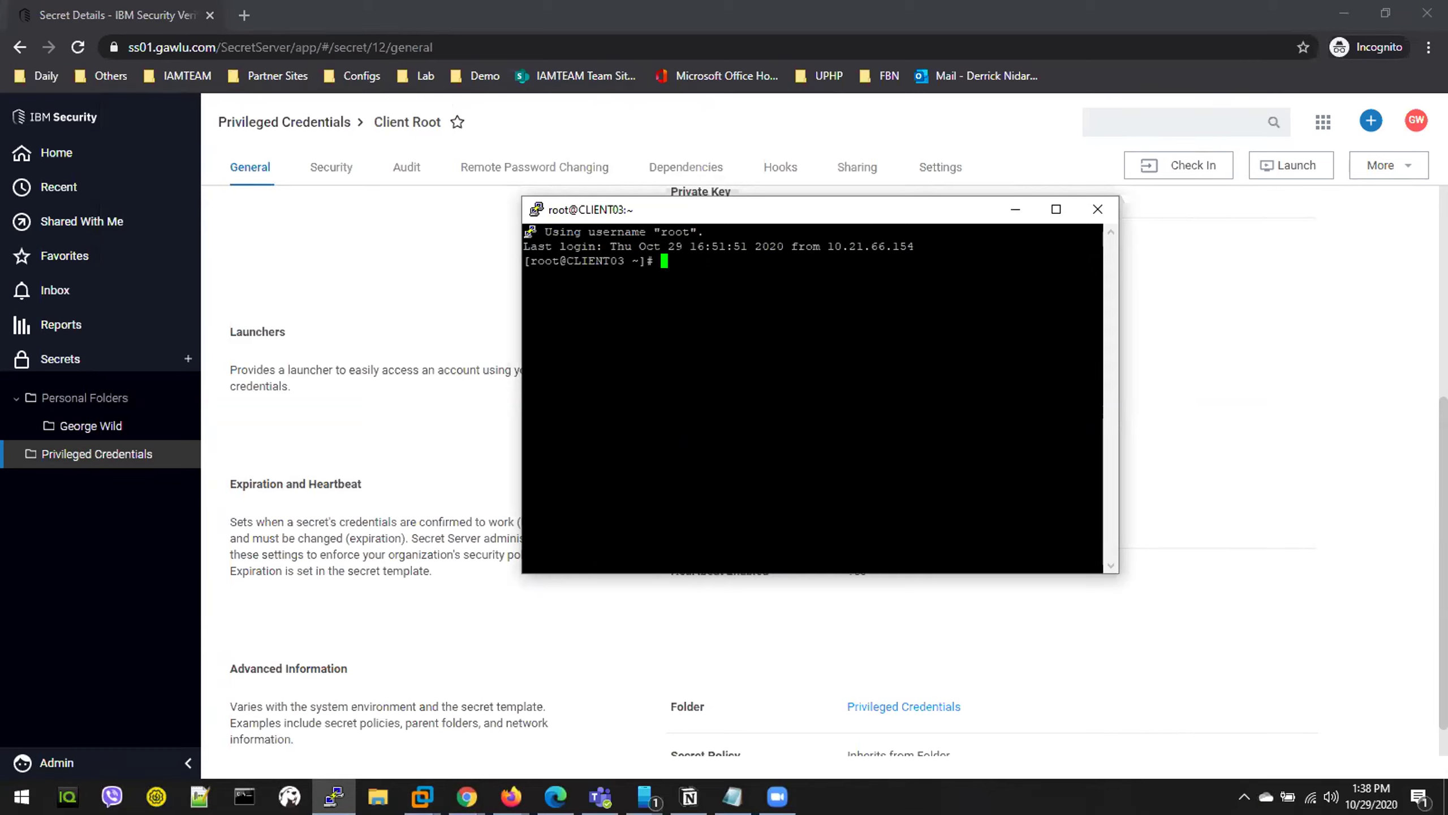
pyautogui.write('ls -l')
pyautogui.press('Return')
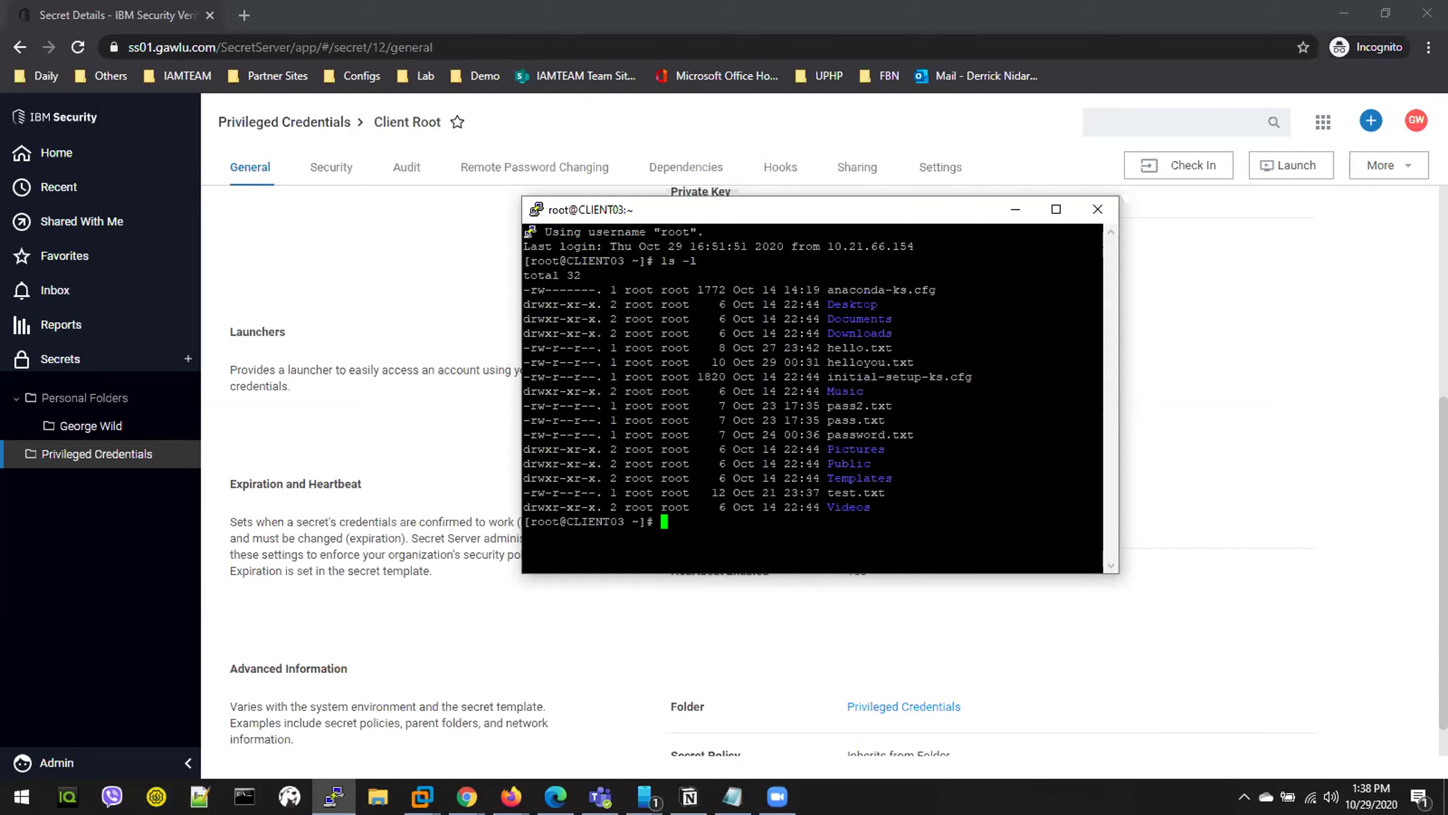
pyautogui.write('vi helloworld.txt')
pyautogui.press('Return')
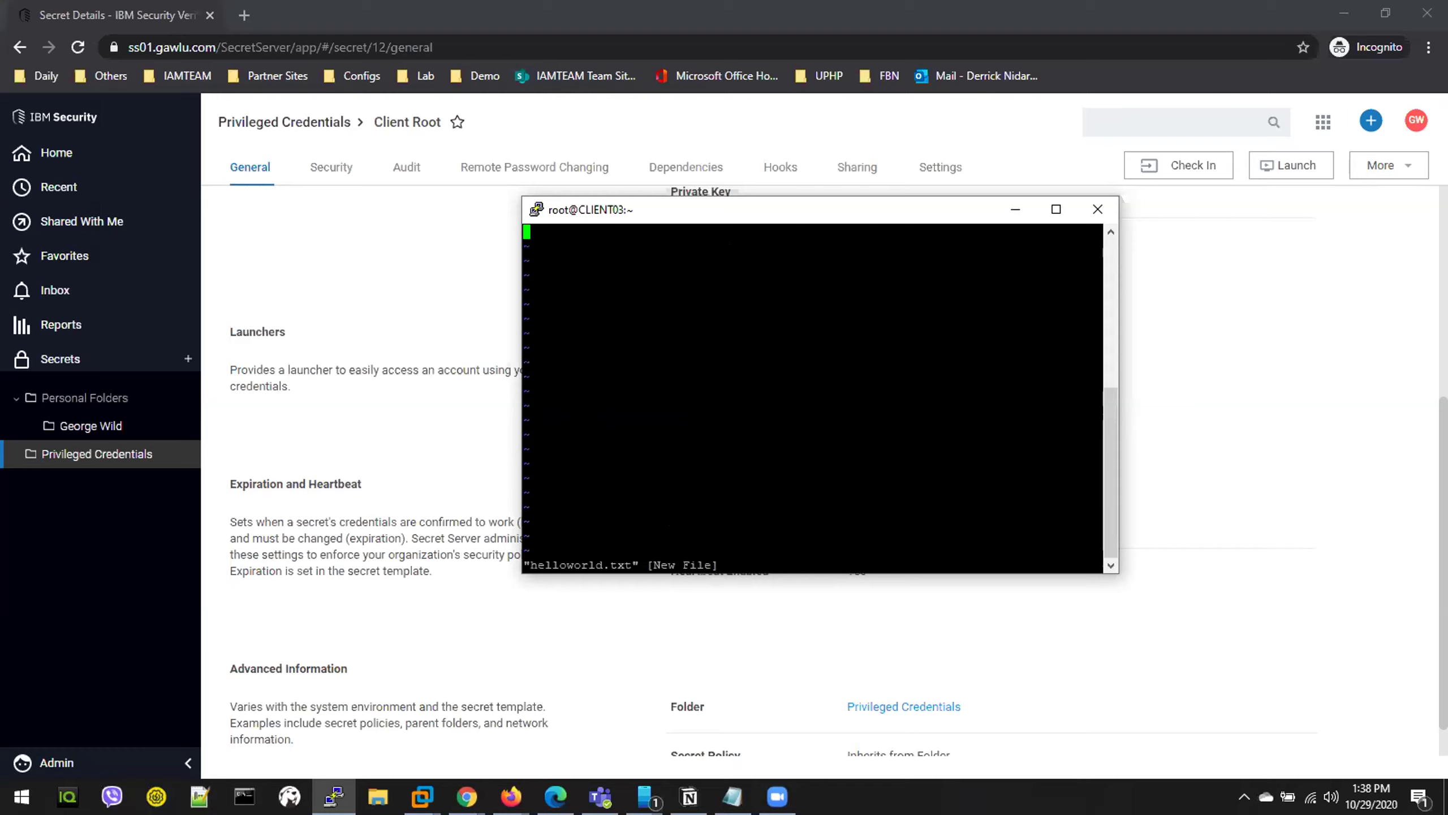
# Write 'Hello World' into helloworld.txt, save, confirm with ls -l, and close PuTTY
pyautogui.write('iHello Wor')
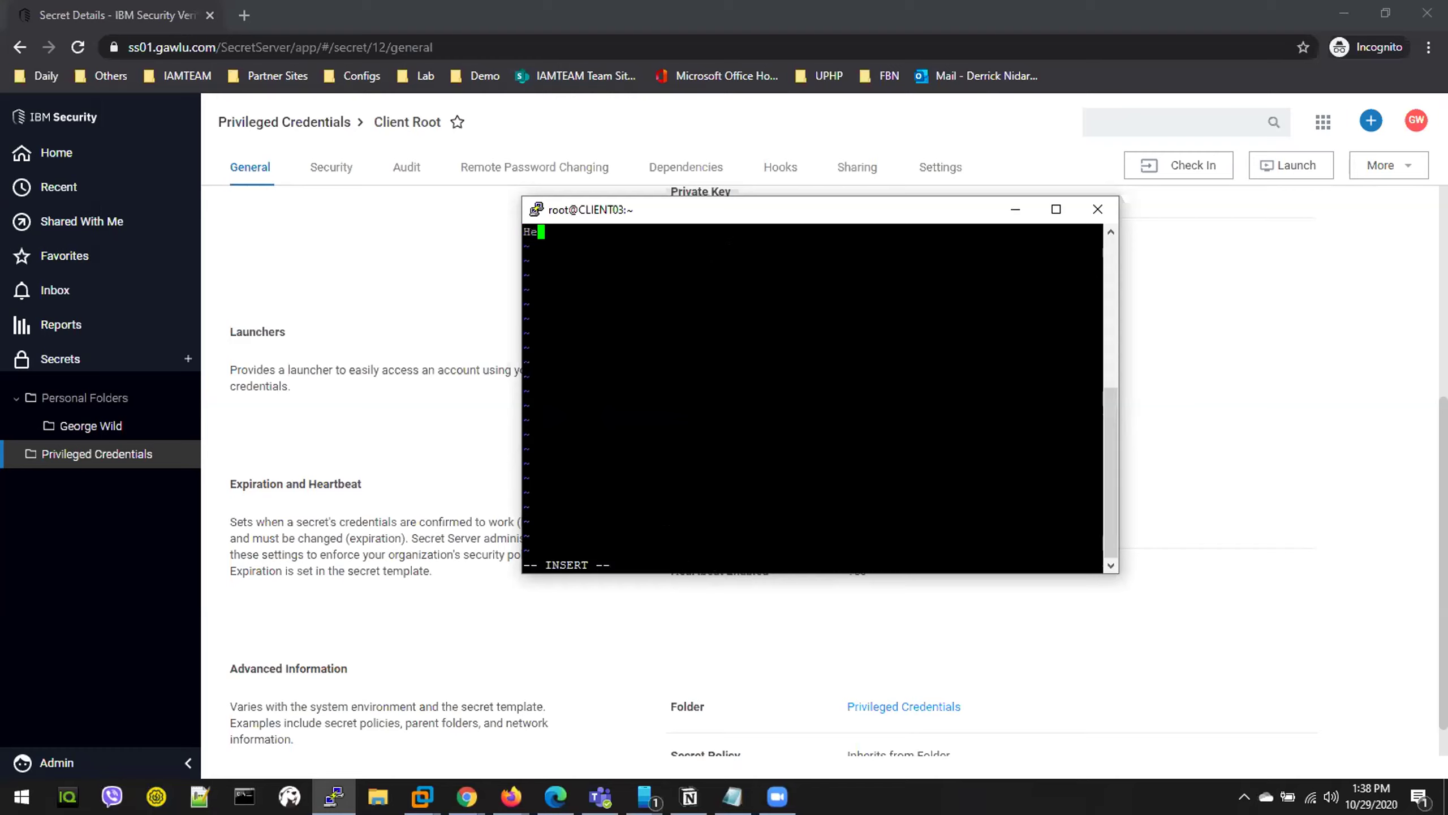
pyautogui.write('ld')
pyautogui.press('Escape')
pyautogui.write(':wq')
pyautogui.press('Return')
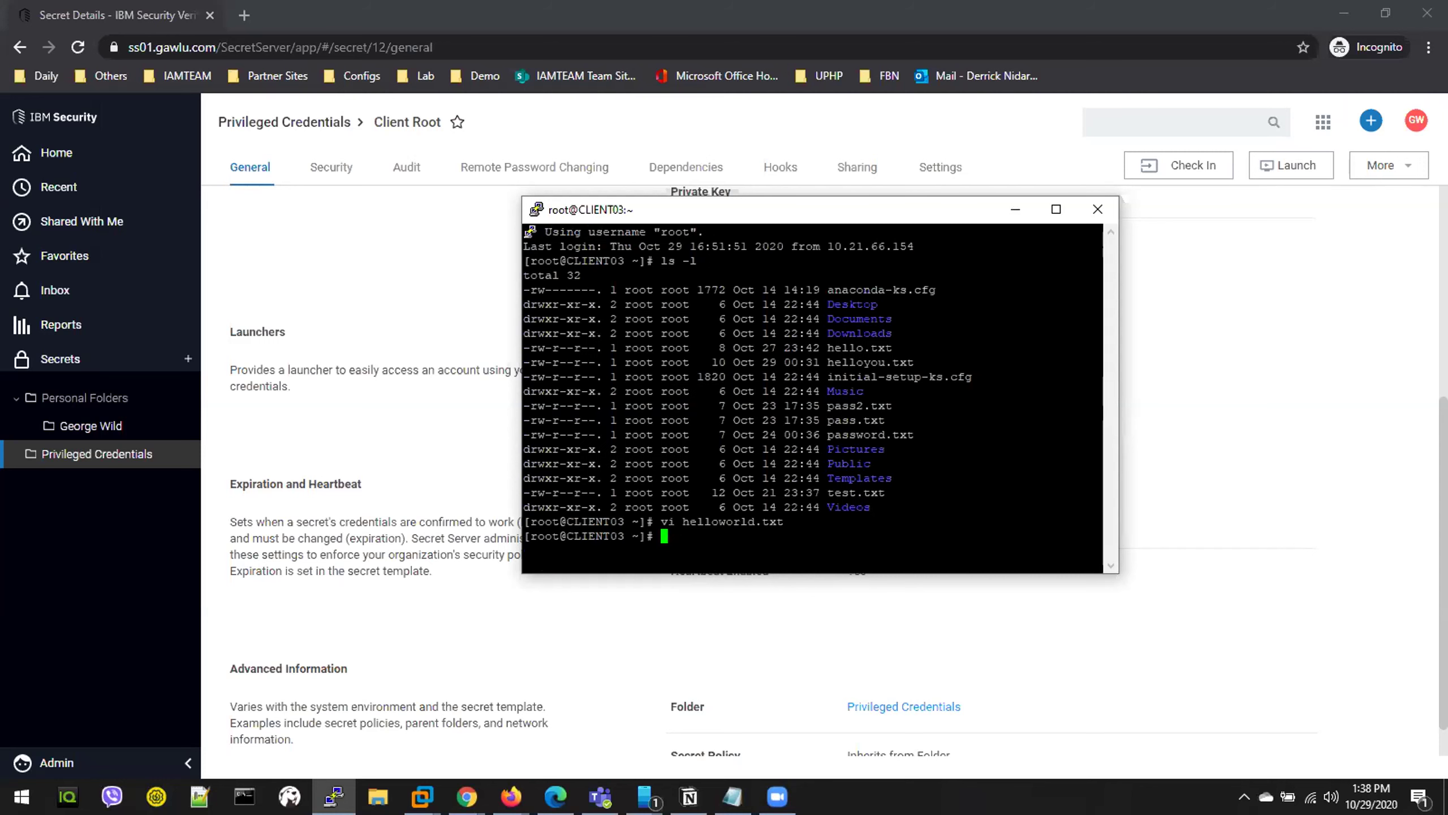
pyautogui.write('ls -l')
pyautogui.press('Return')
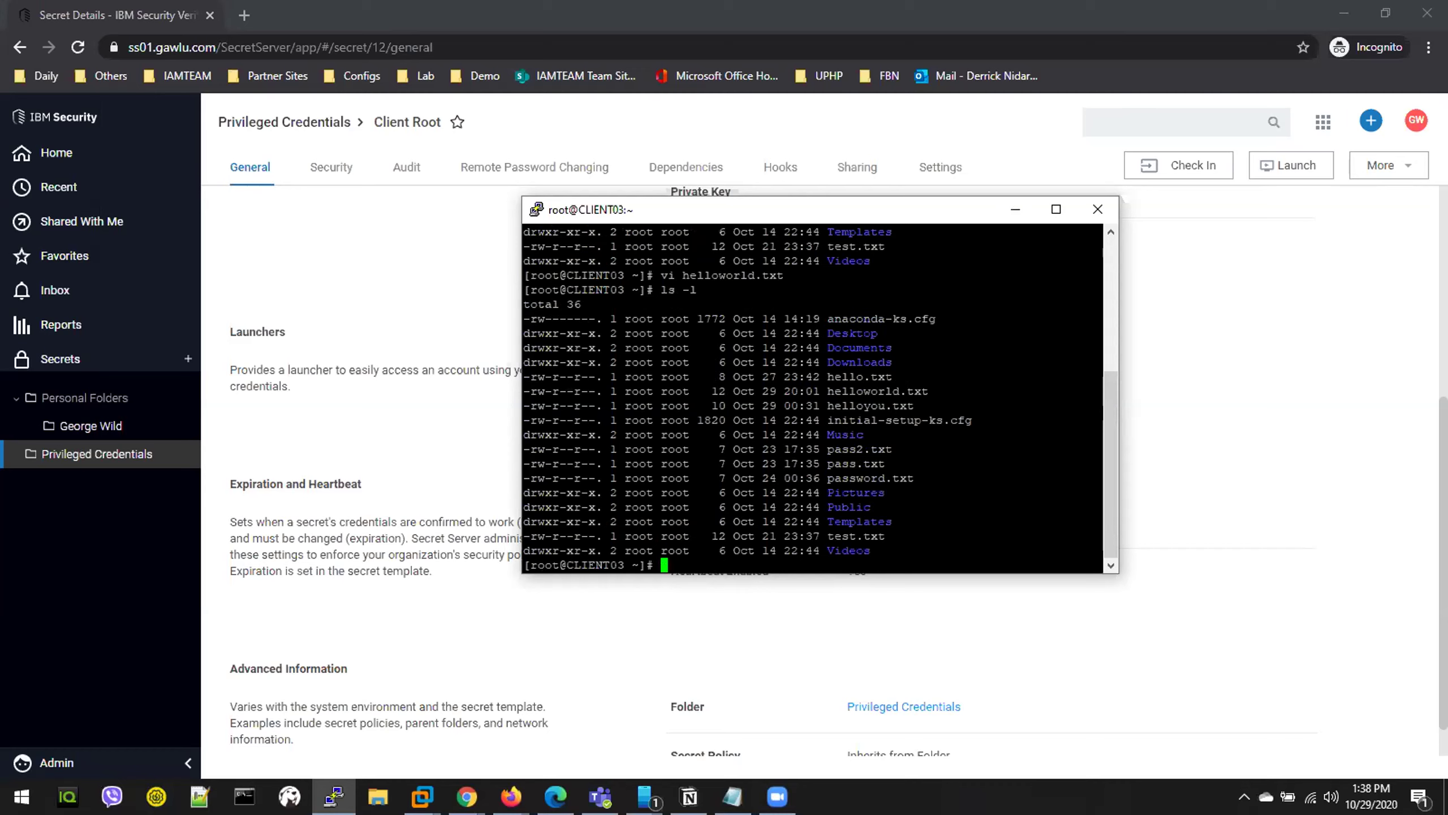
pyautogui.click(1096, 207)
pyautogui.click(752, 460)
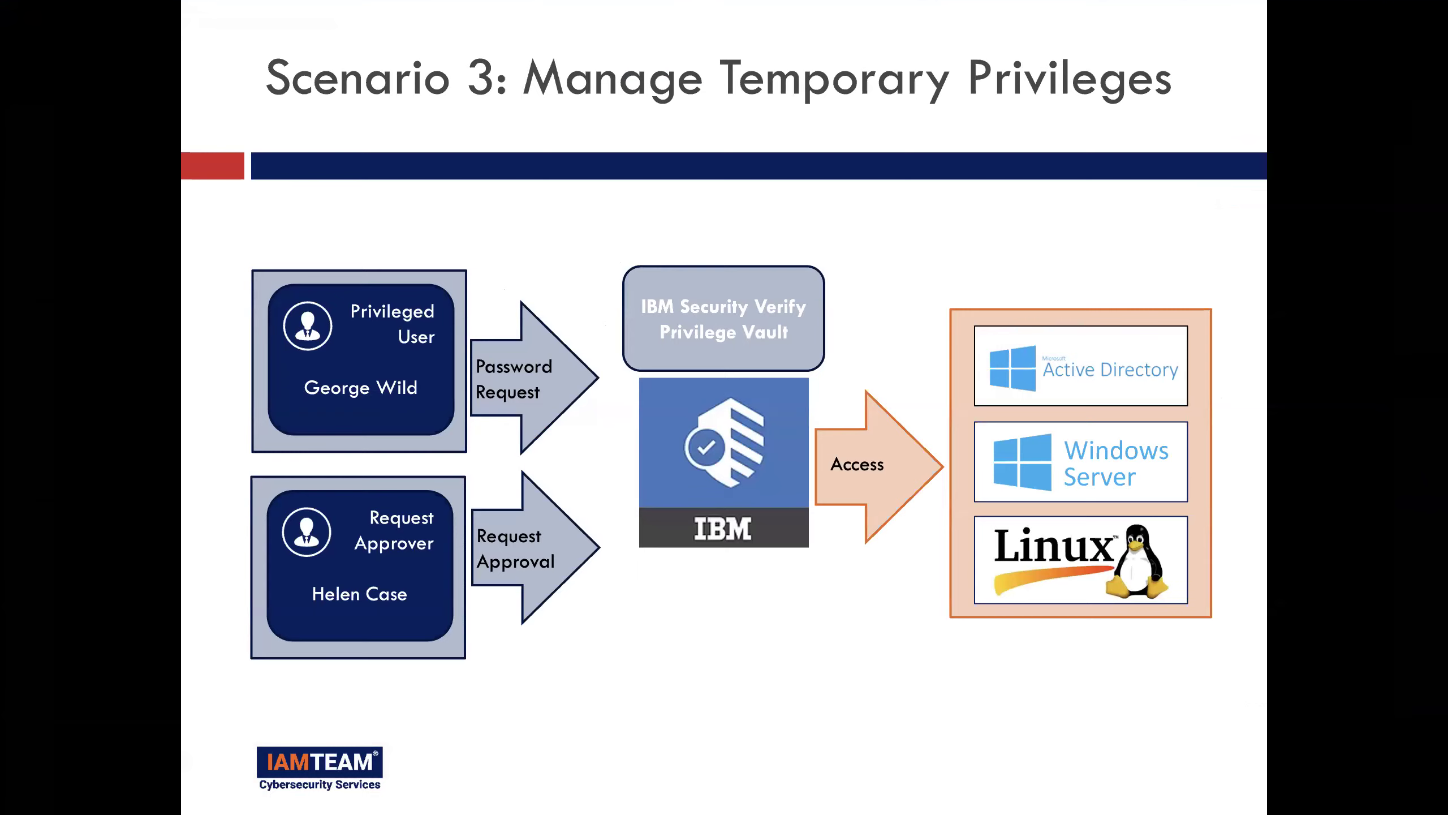
# Advance the slideshow to the Scenario 4: Audit and Detect slide
pyautogui.press('Right')
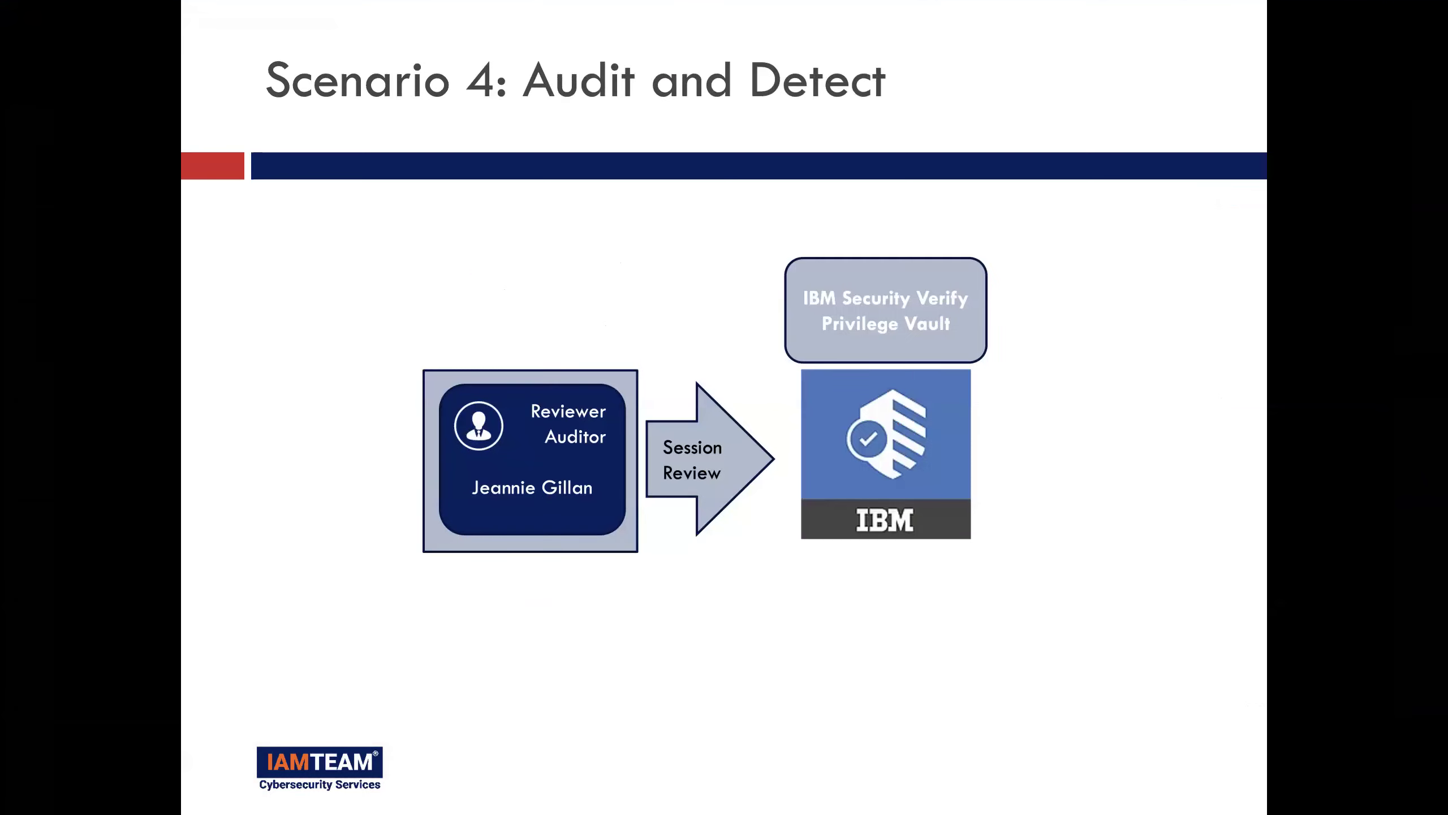
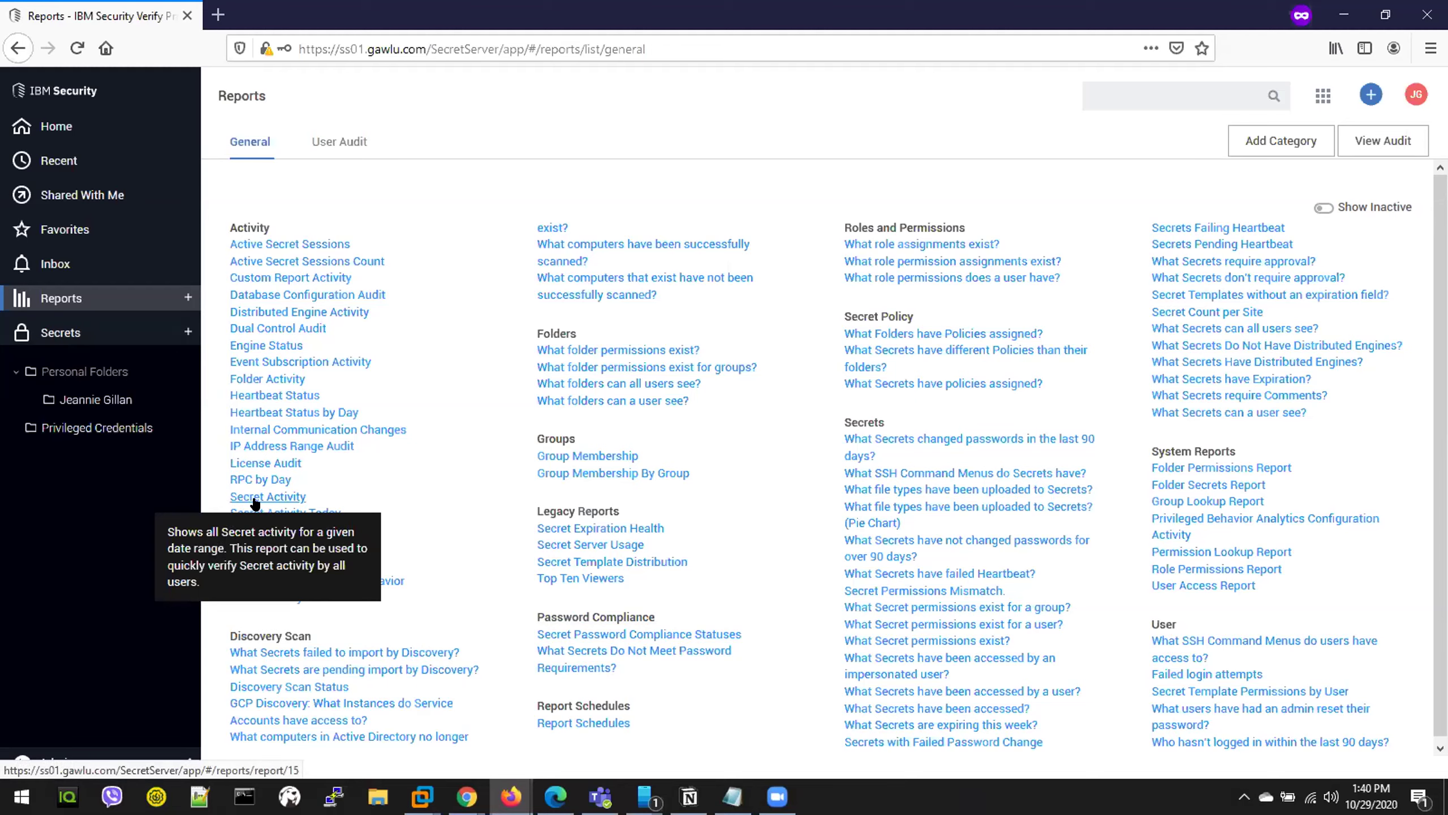
pyautogui.click(262, 498)
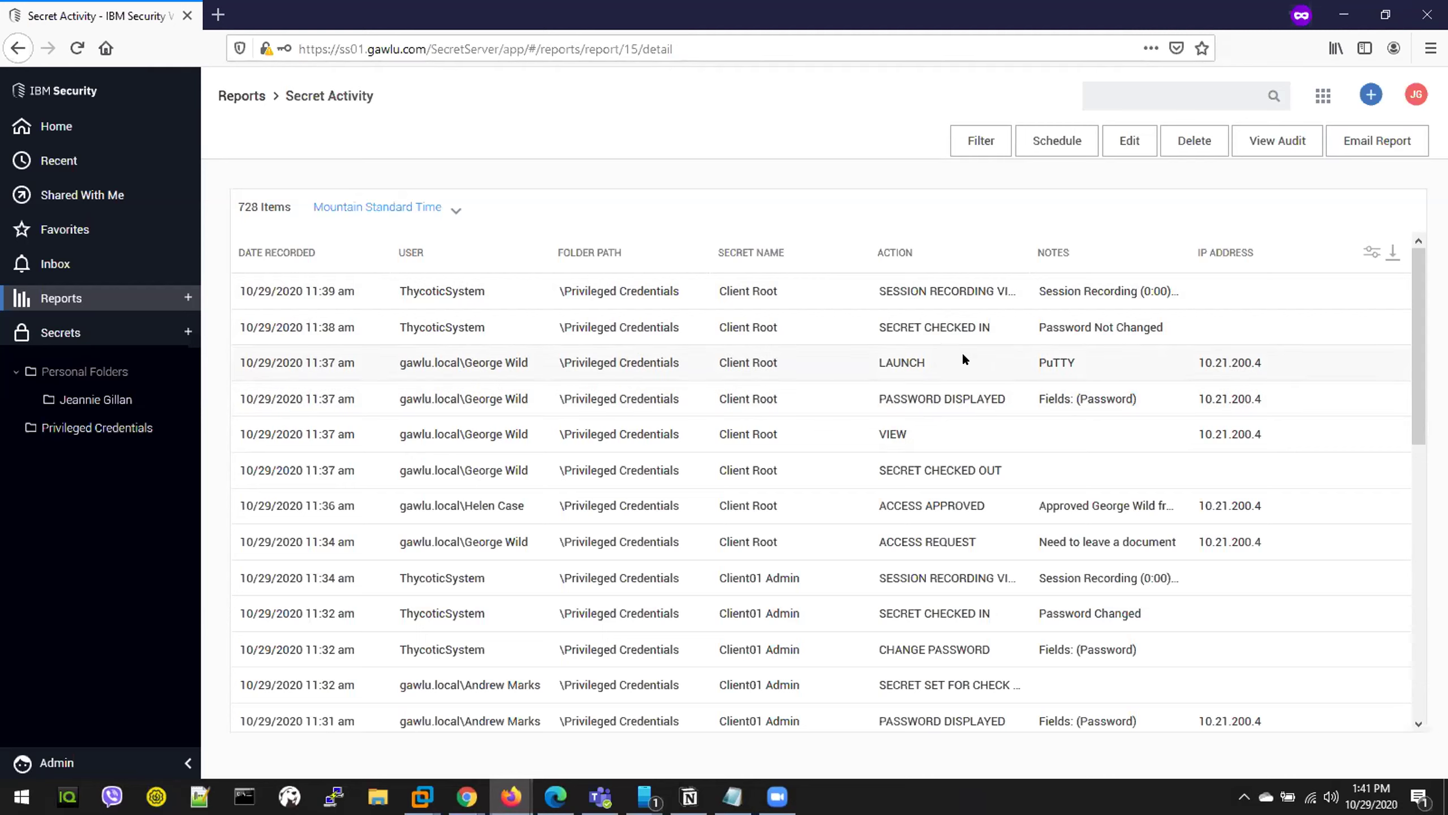
pyautogui.scroll(-5, 735, 502)
pyautogui.scroll(5, 727, 513)
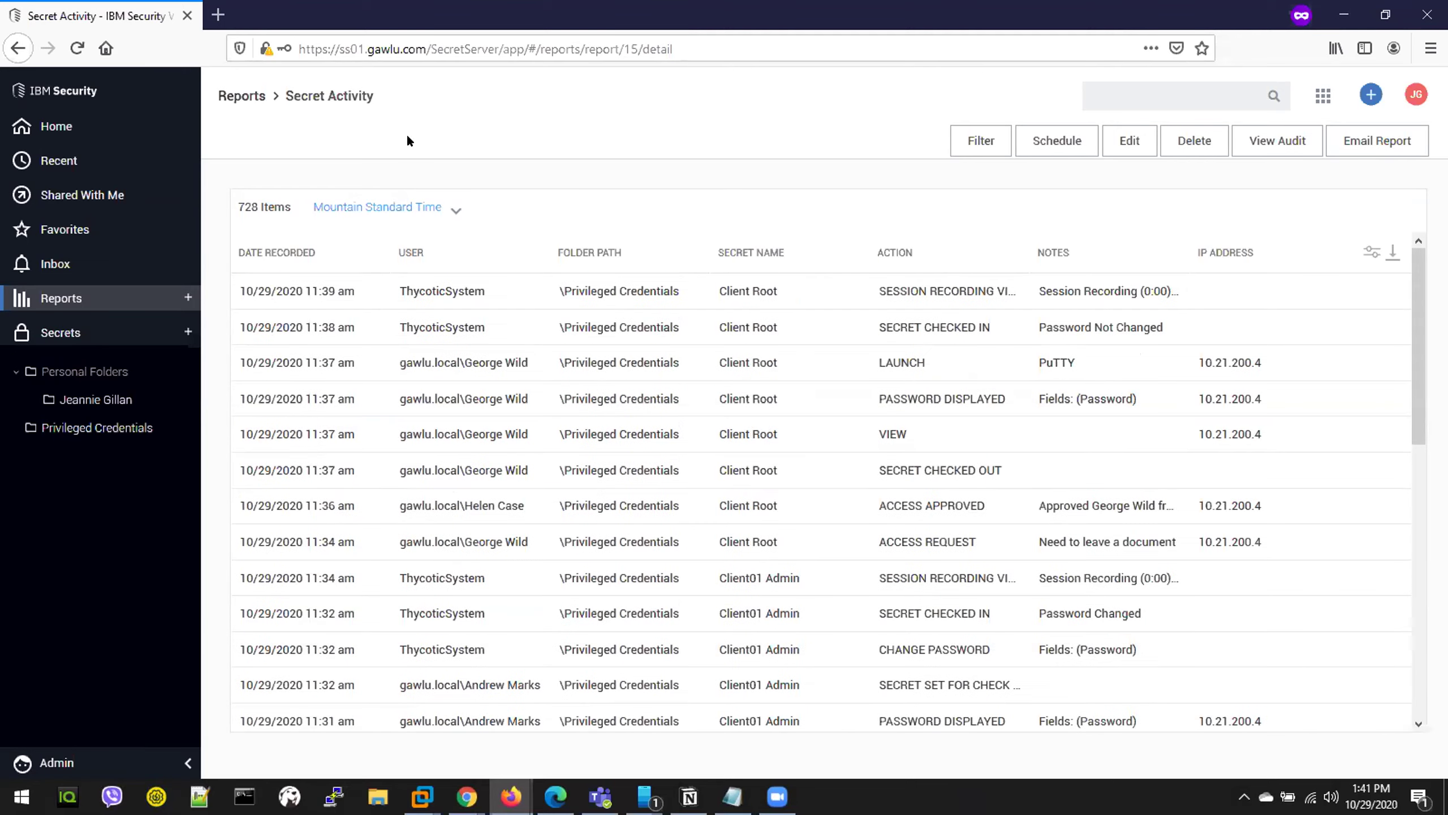
pyautogui.click(86, 296)
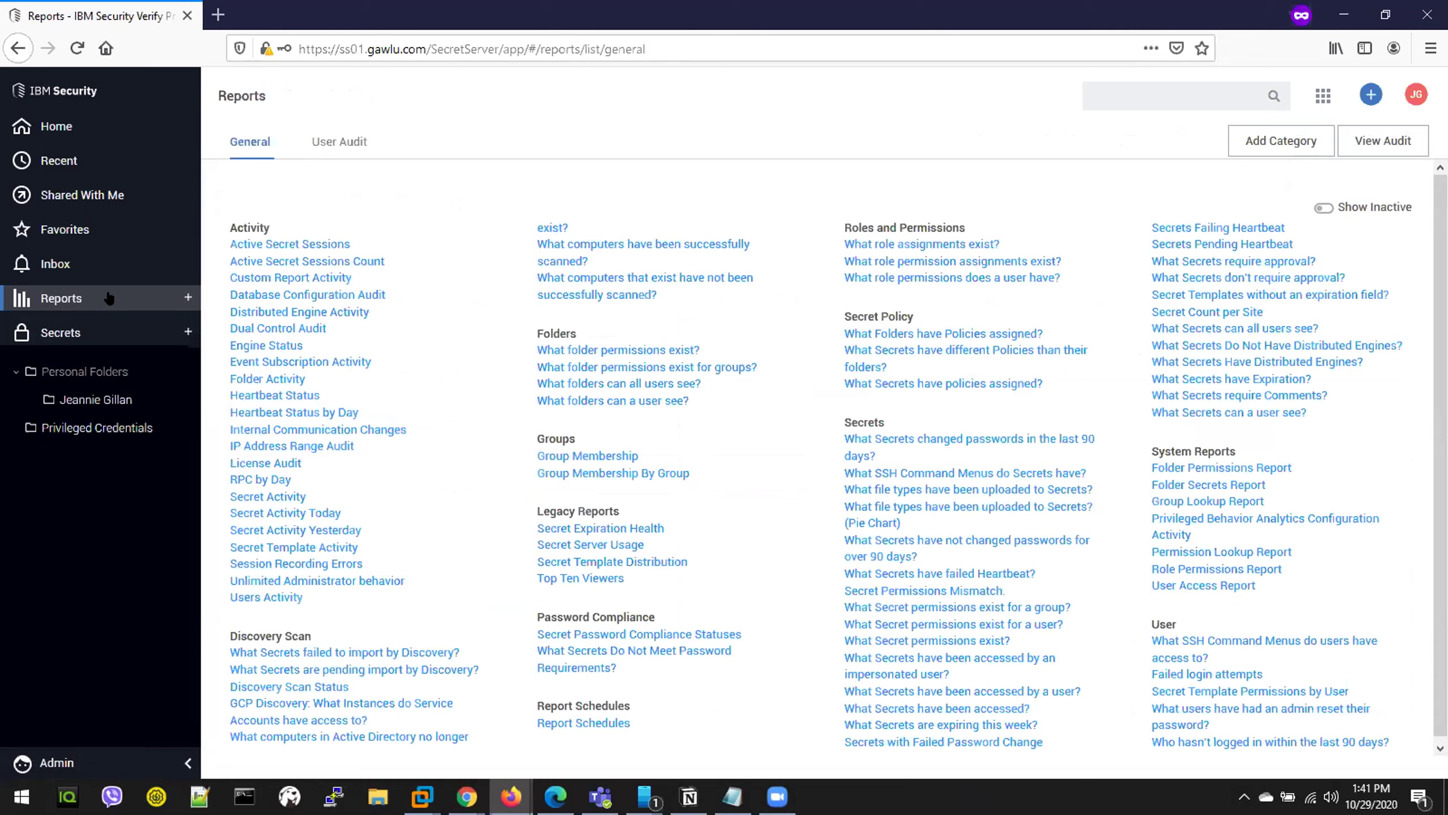
# Run the User Audit for the chosen user, listing 5 secrets accessed between 1/1/2020 and 10/29/2020
pyautogui.click(351, 142)
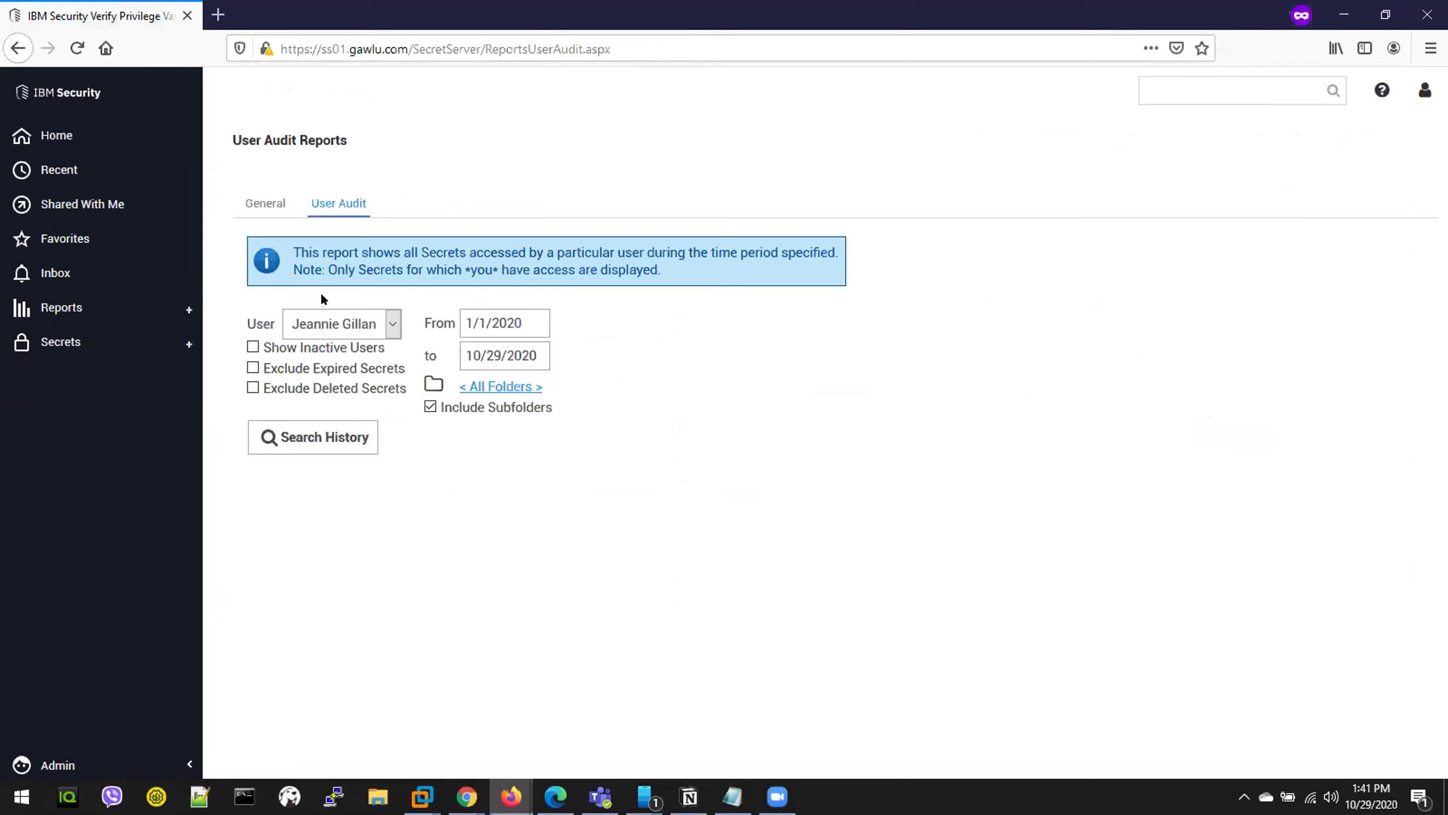
pyautogui.click(388, 322)
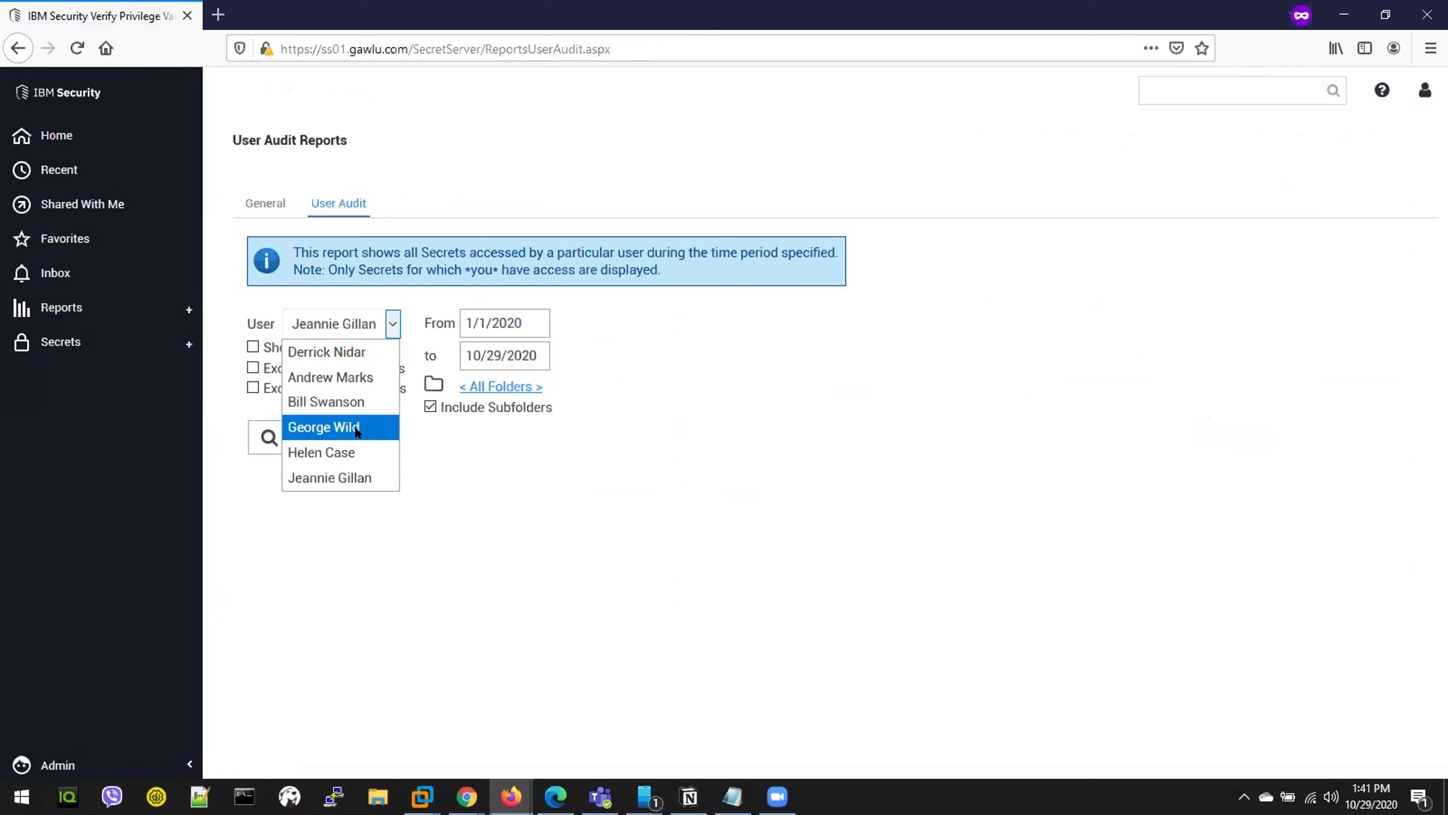
pyautogui.click(786, 390)
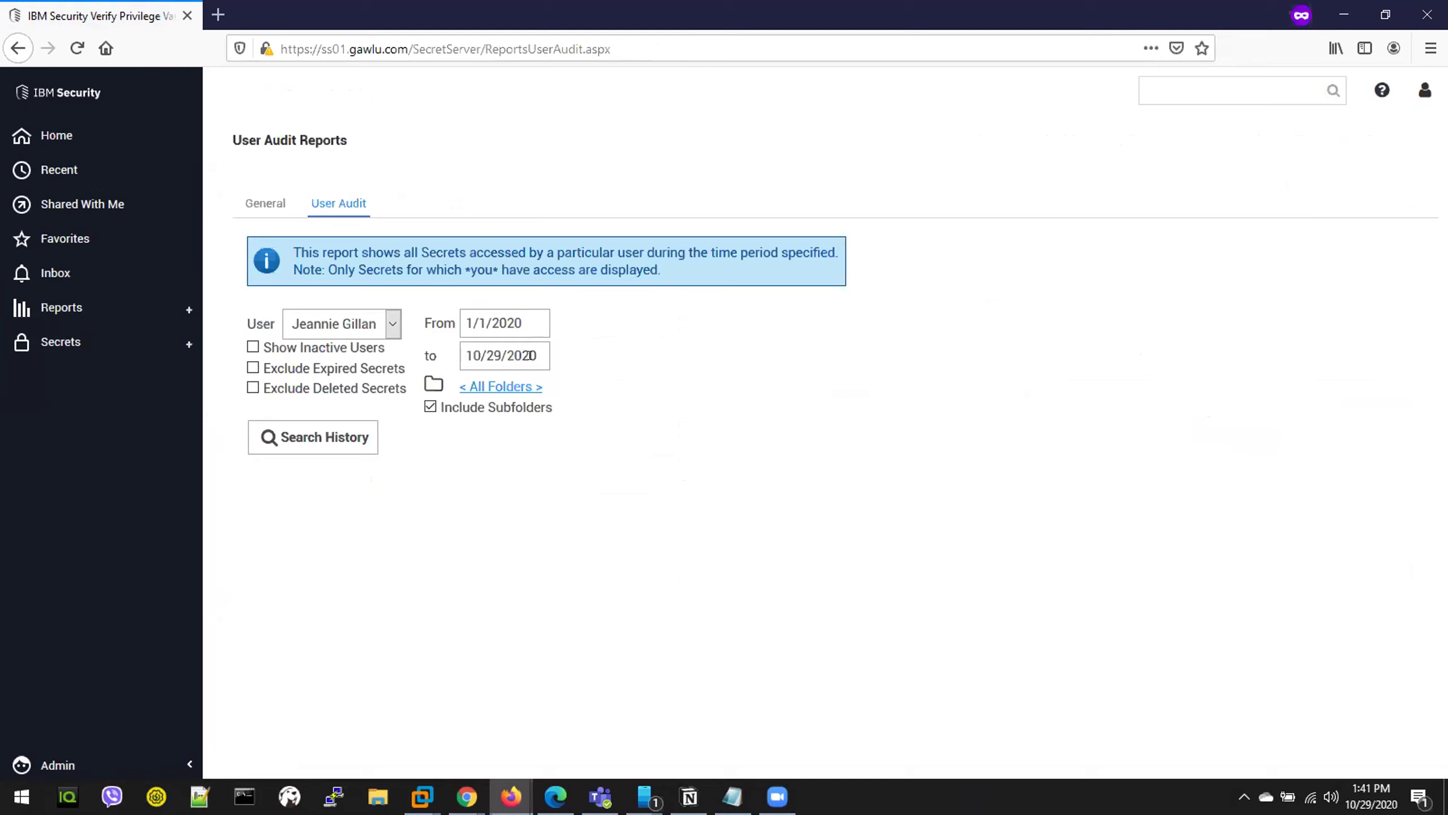
pyautogui.click(505, 386)
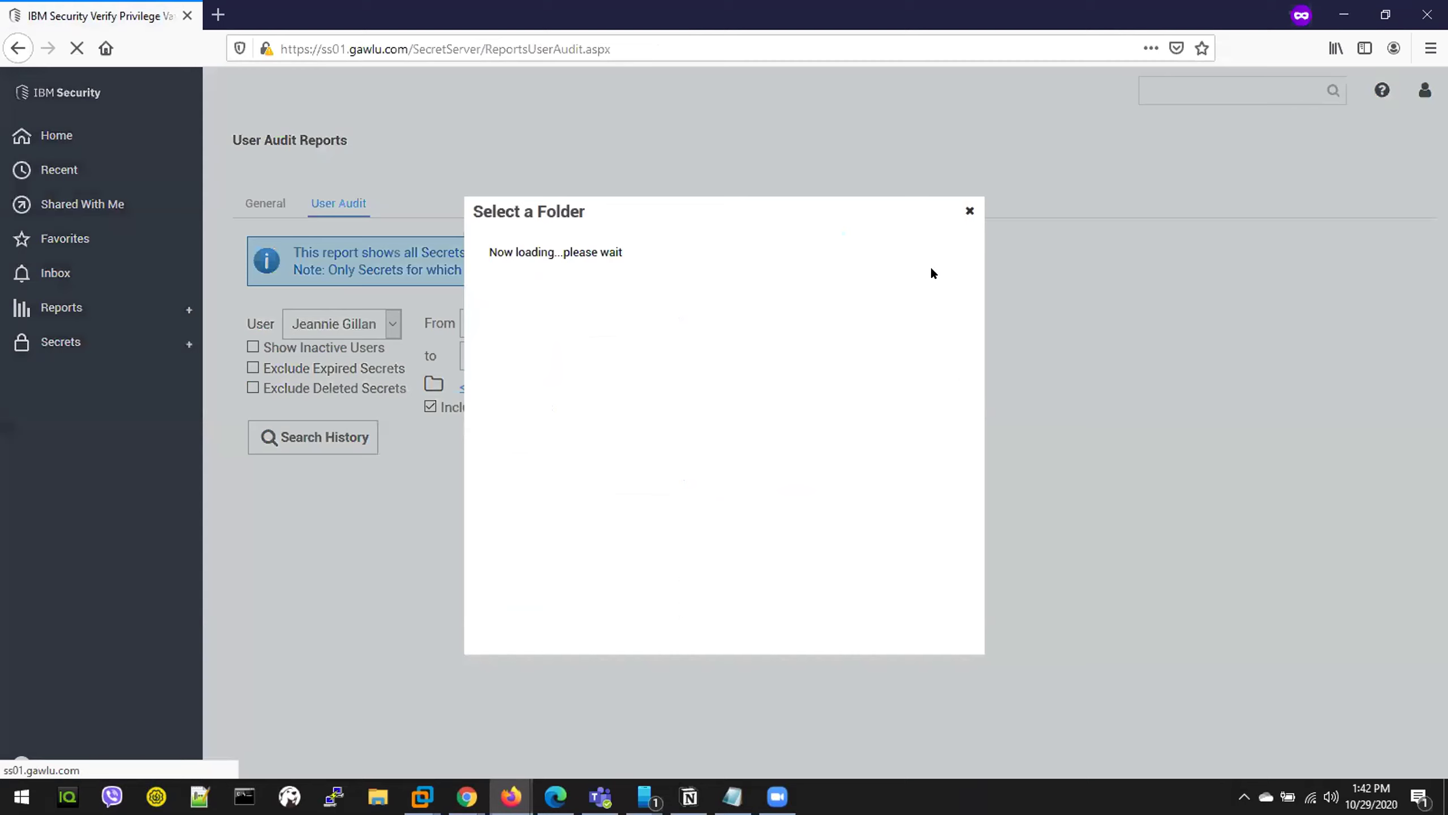
pyautogui.click(964, 209)
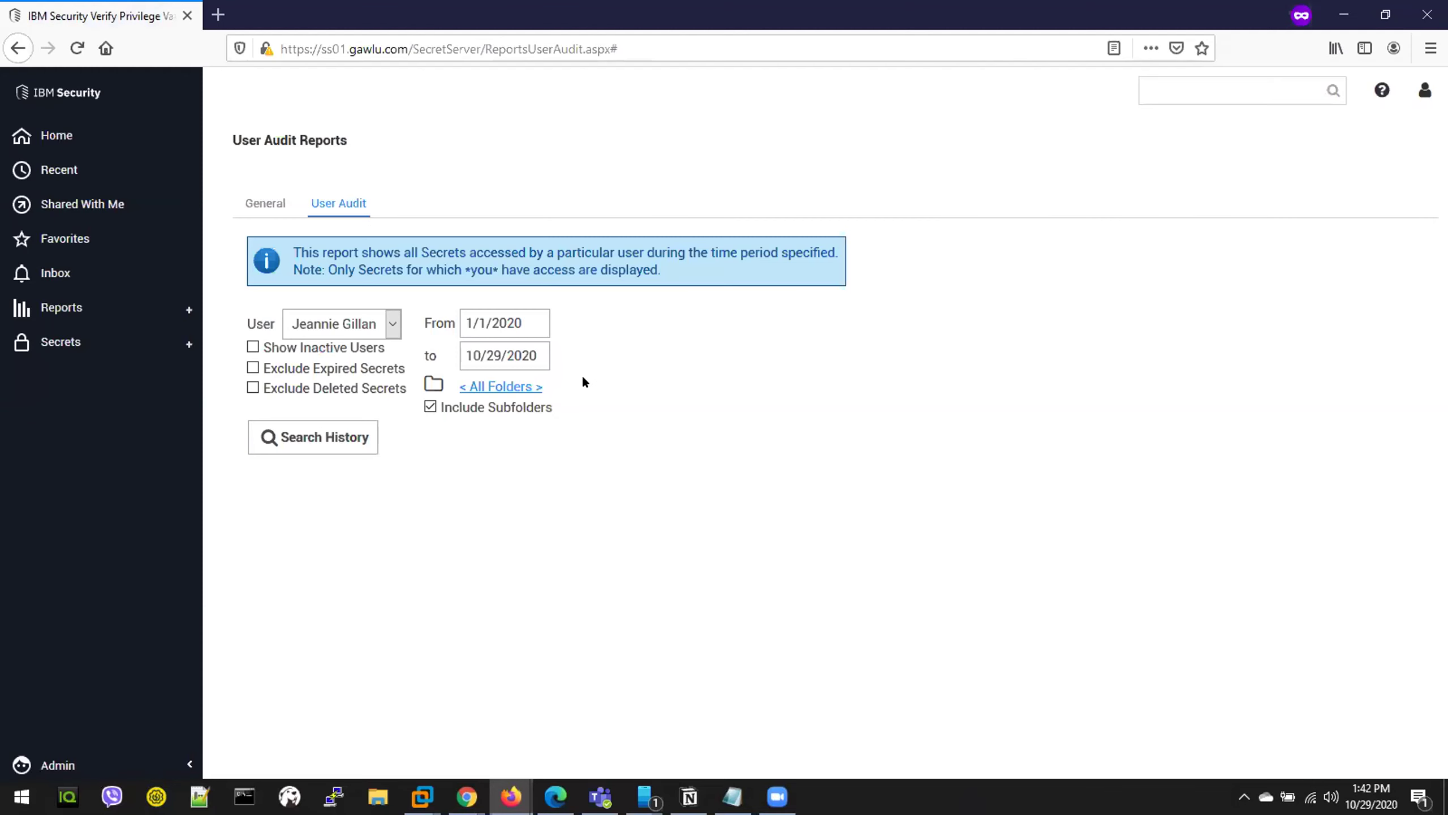
pyautogui.click(393, 324)
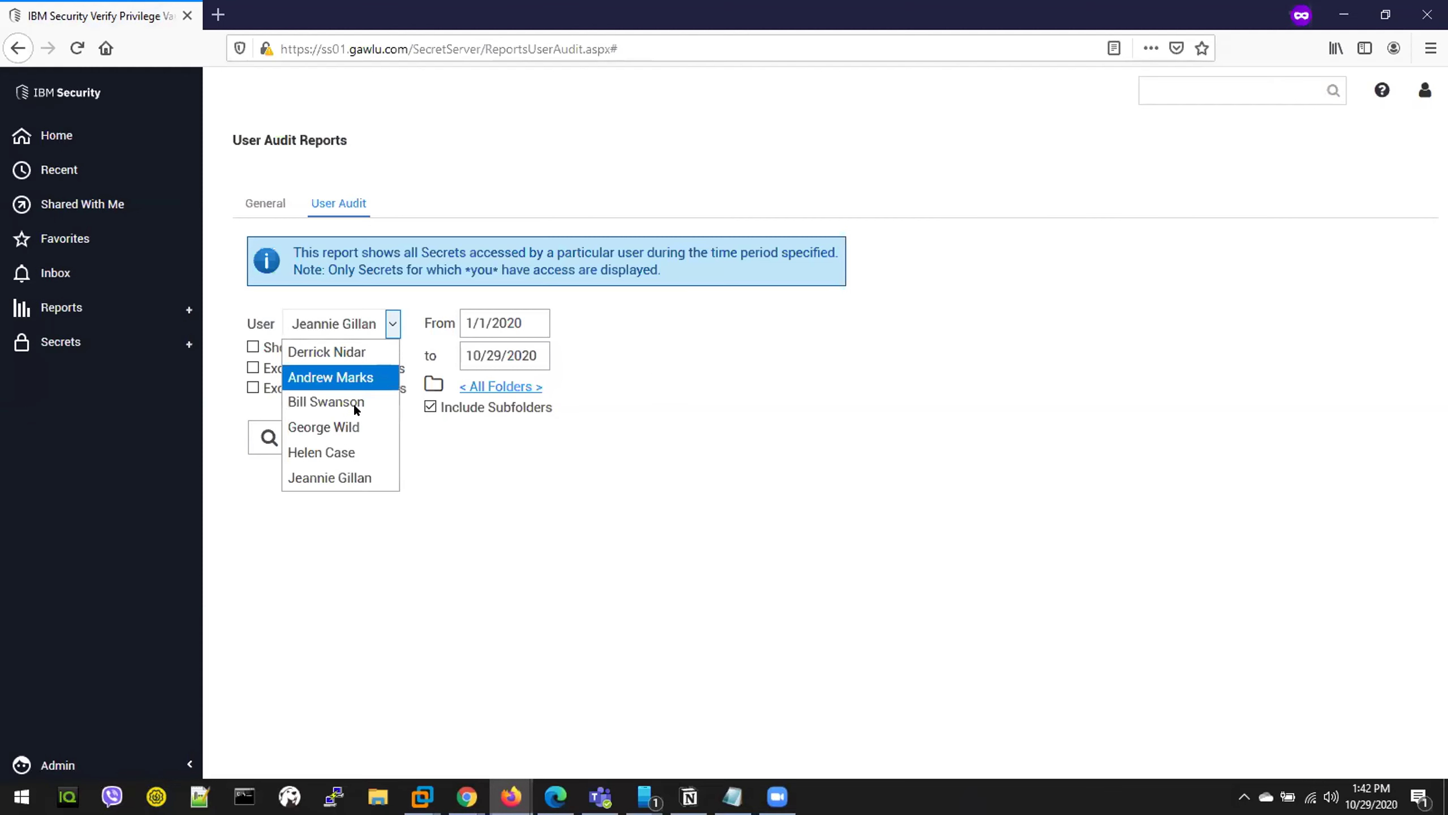
pyautogui.click(336, 427)
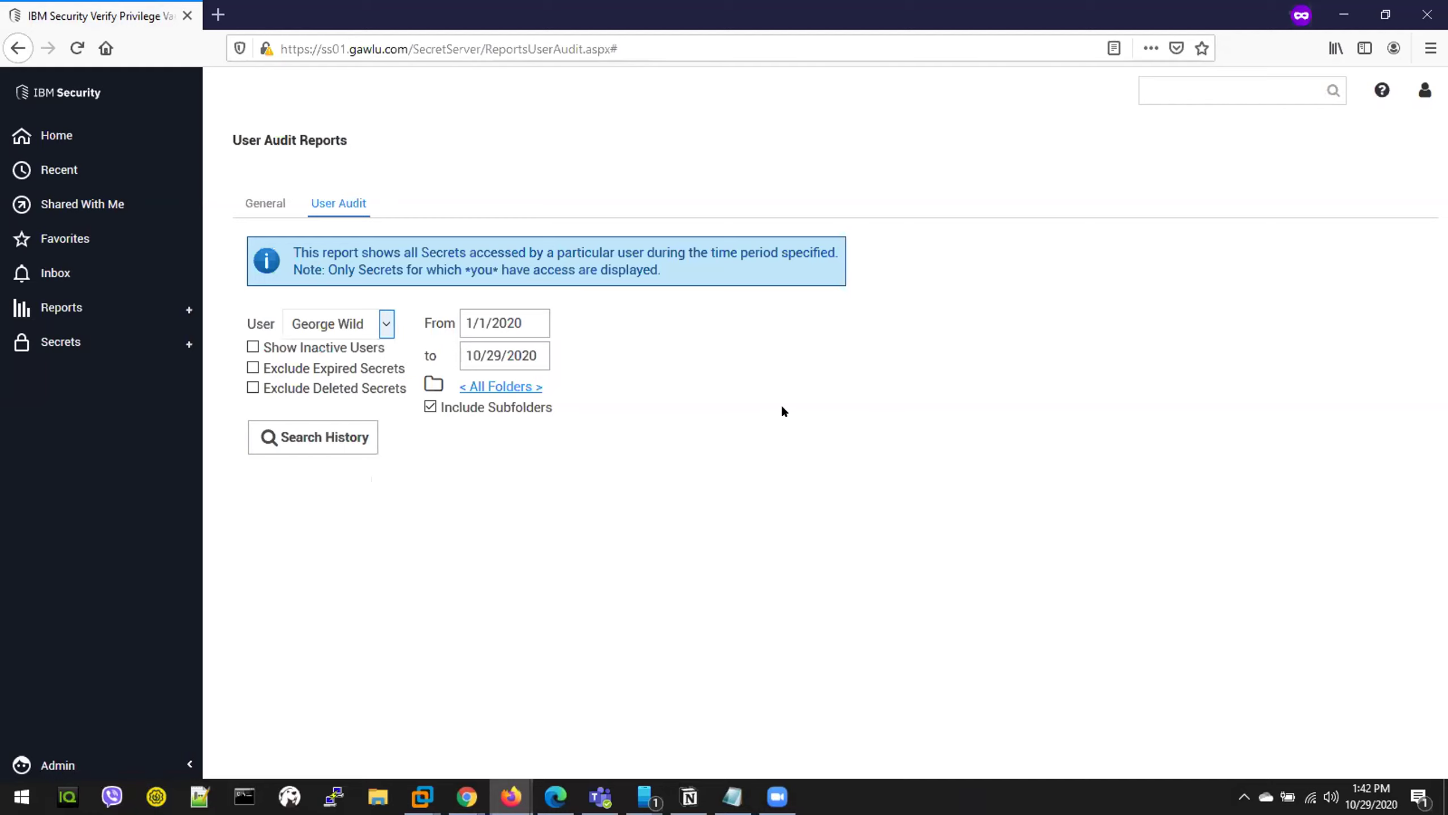
pyautogui.click(316, 437)
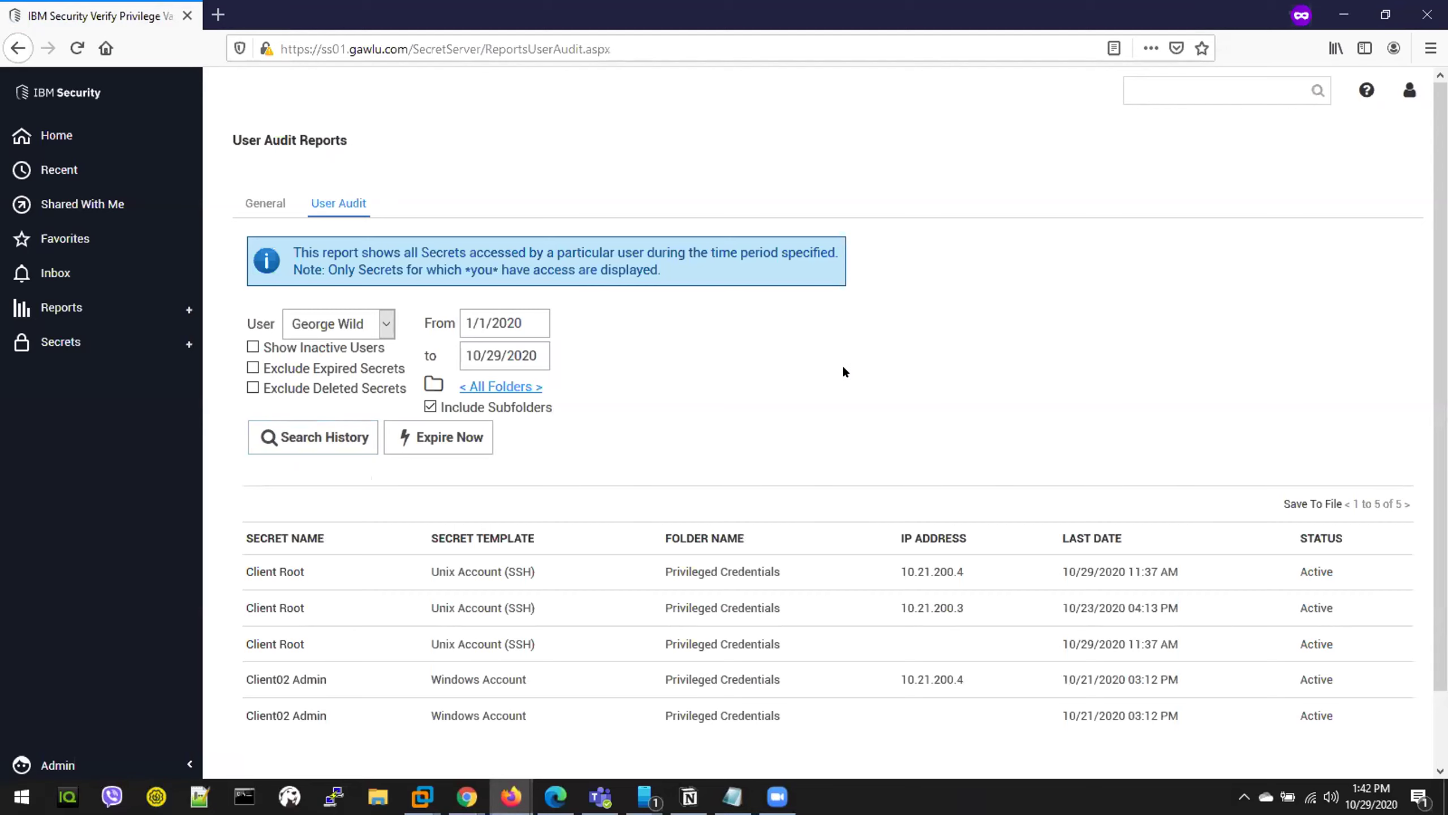
pyautogui.scroll(-2, 843, 369)
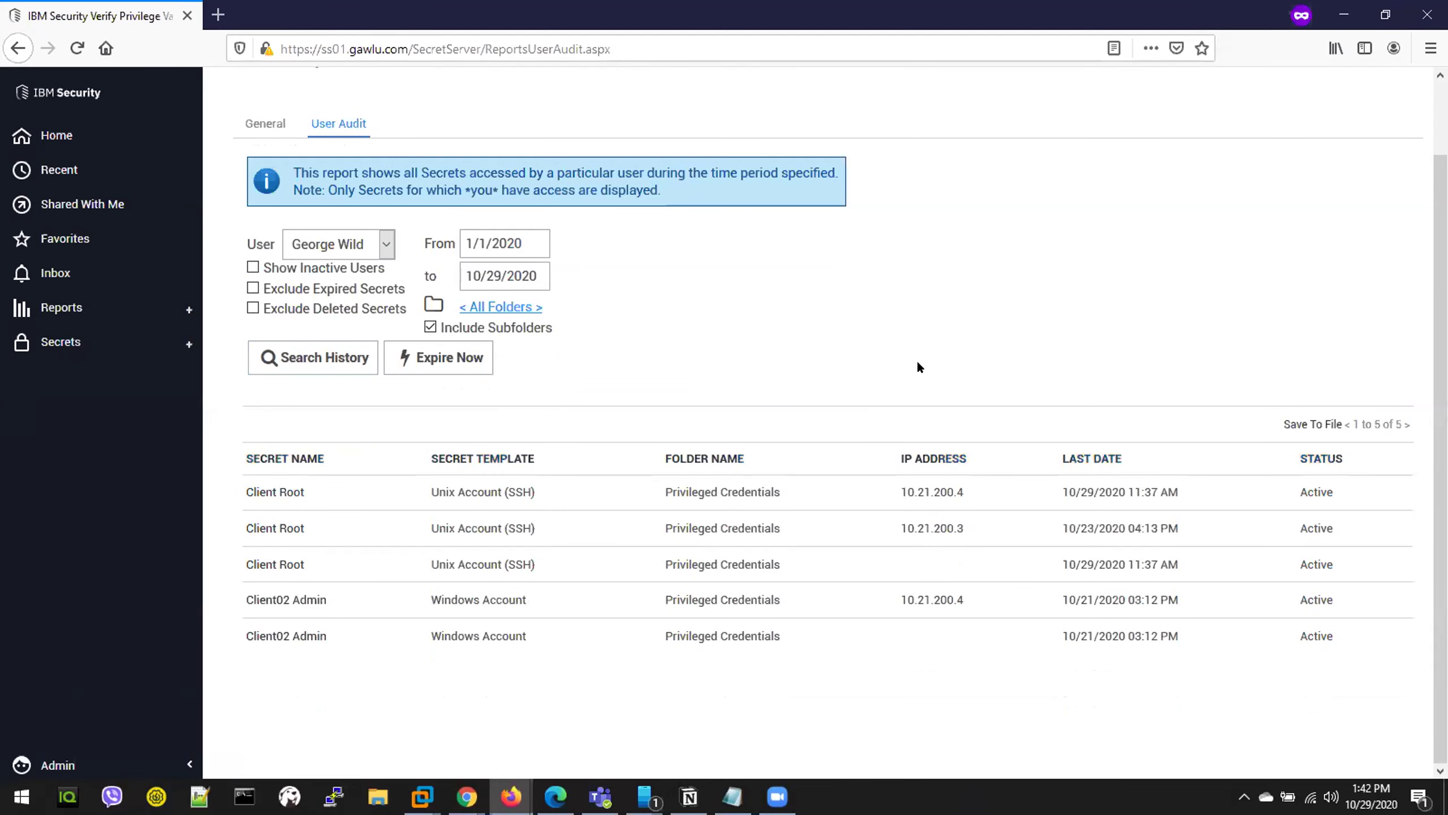
pyautogui.scroll(2, 917, 342)
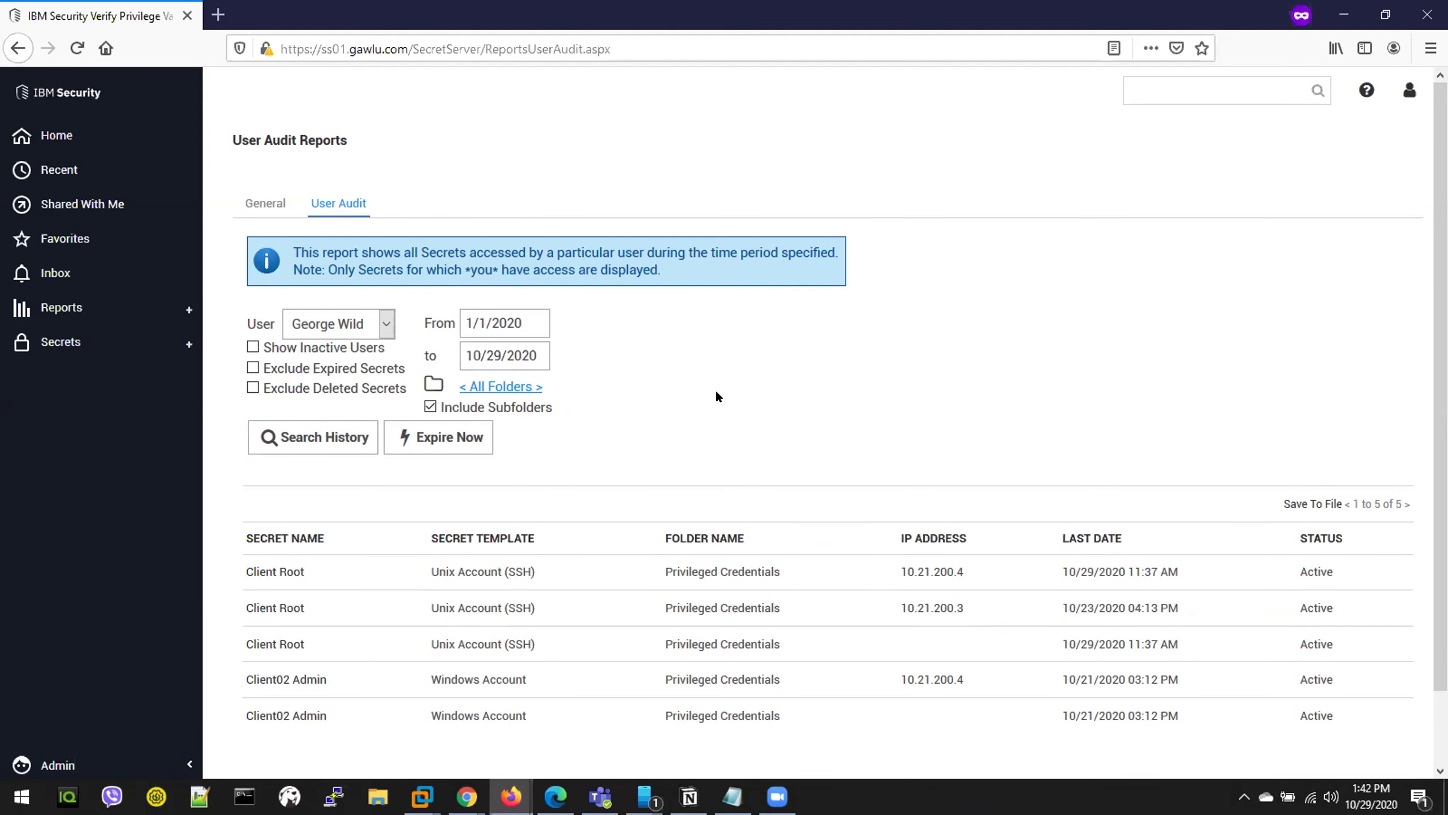
pyautogui.scroll(-2, 901, 396)
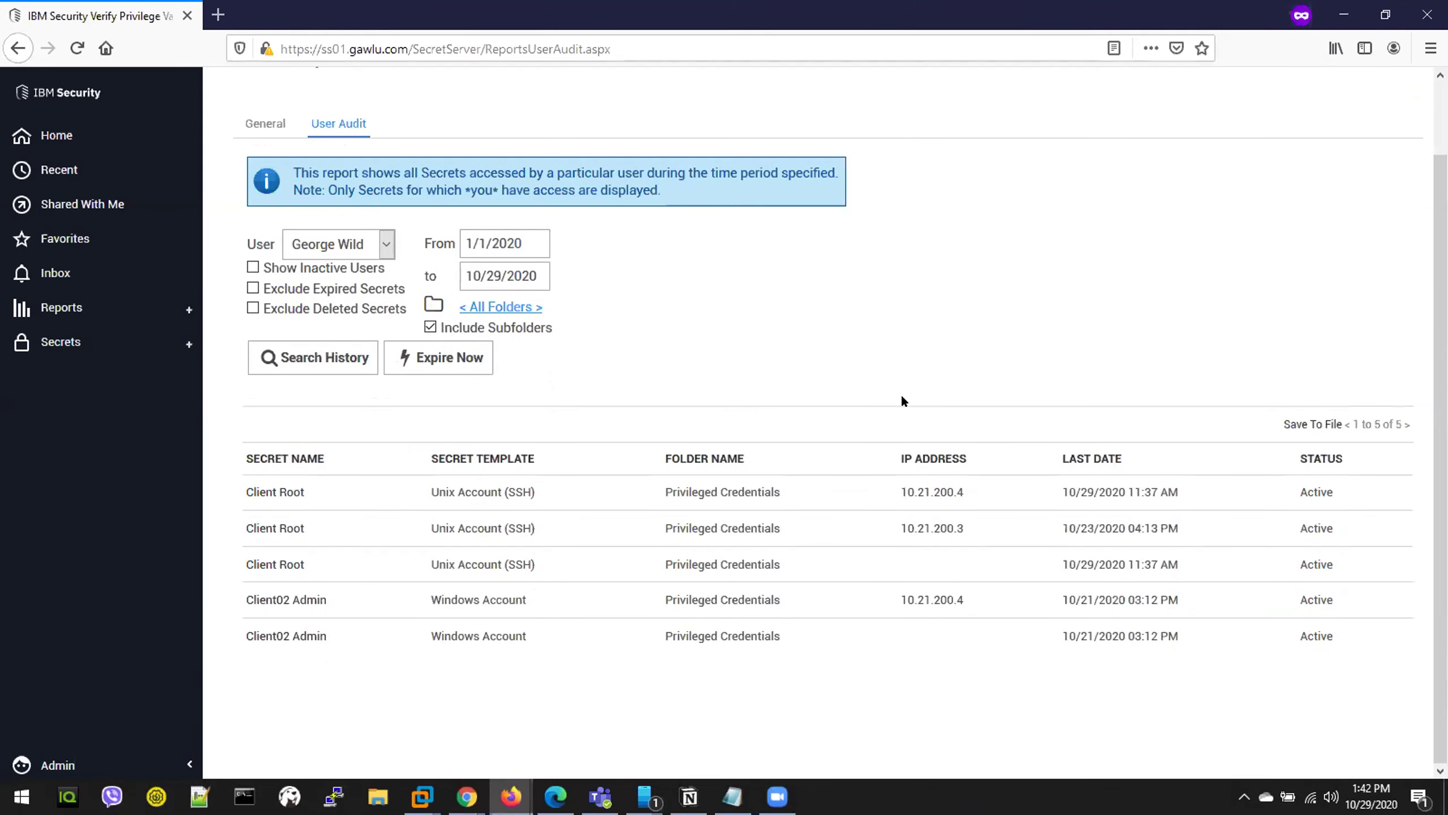
pyautogui.scroll(2, 902, 398)
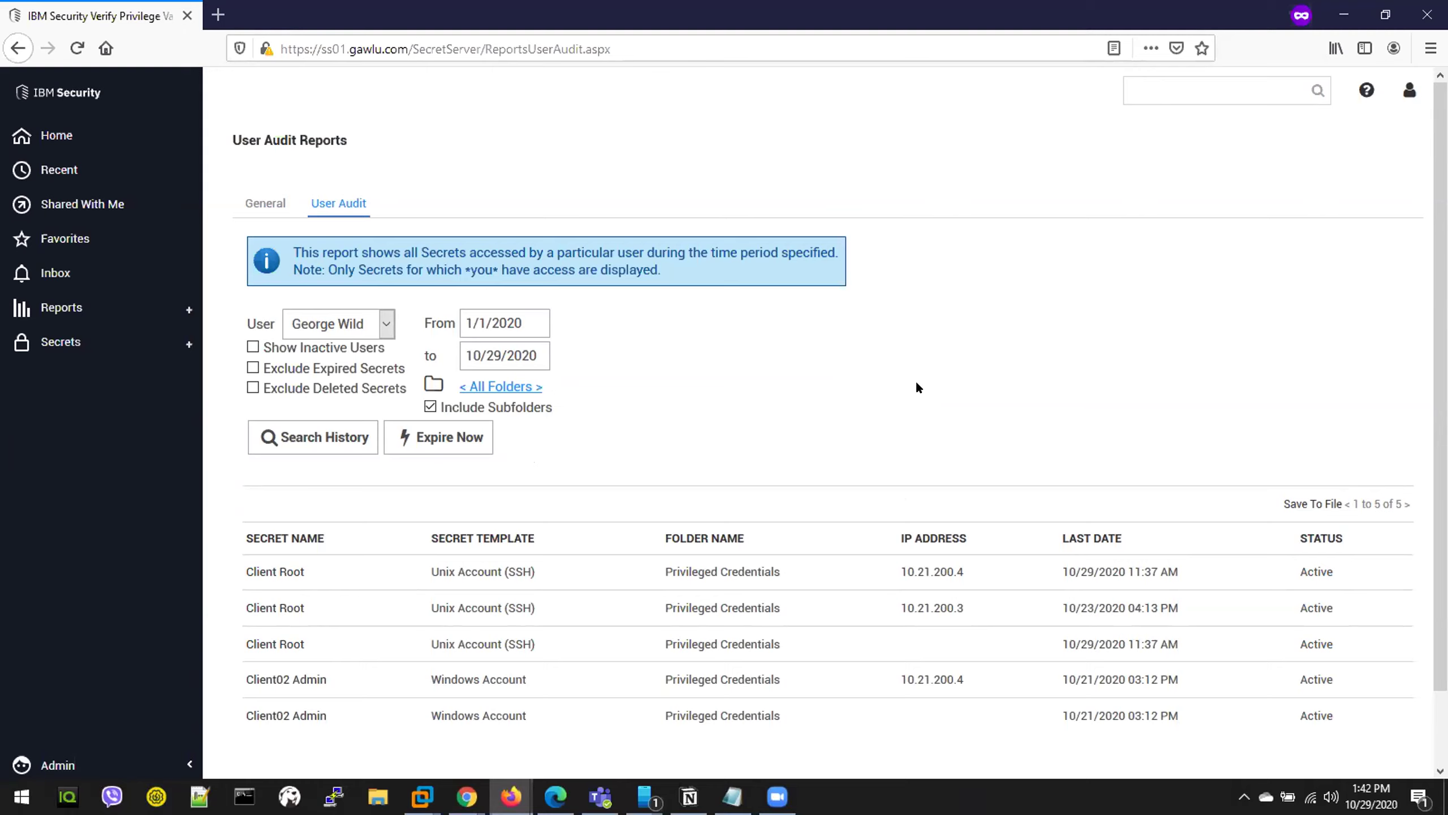
# Open Admin > Session Monitoring and review the 39 PuTTY and Remote Desktop sessions from the last 30 days
pyautogui.click(154, 765)
pyautogui.click(274, 726)
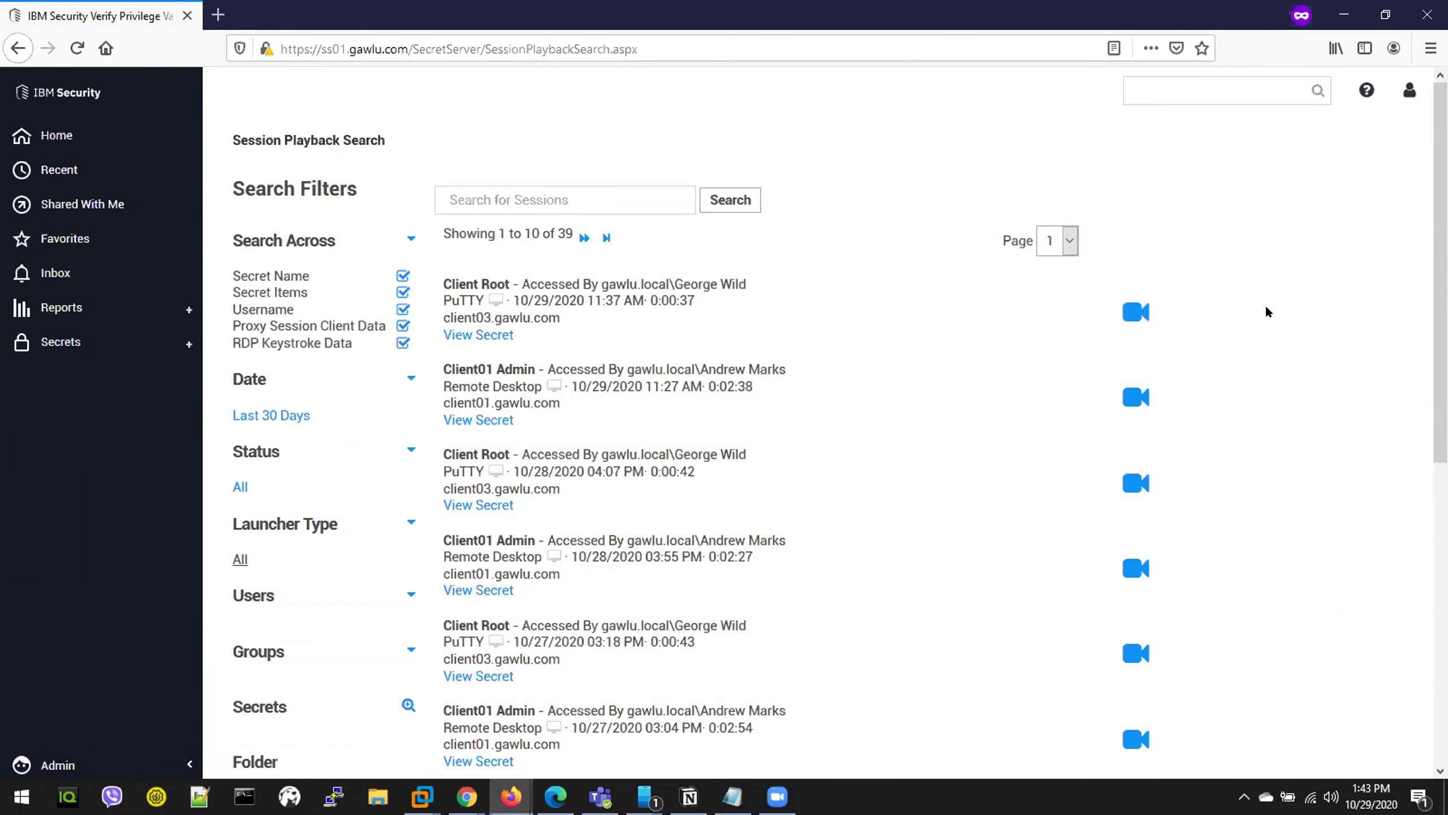
pyautogui.scroll(-6, 1266, 310)
pyautogui.scroll(5, 1267, 310)
pyautogui.scroll(1, 1265, 308)
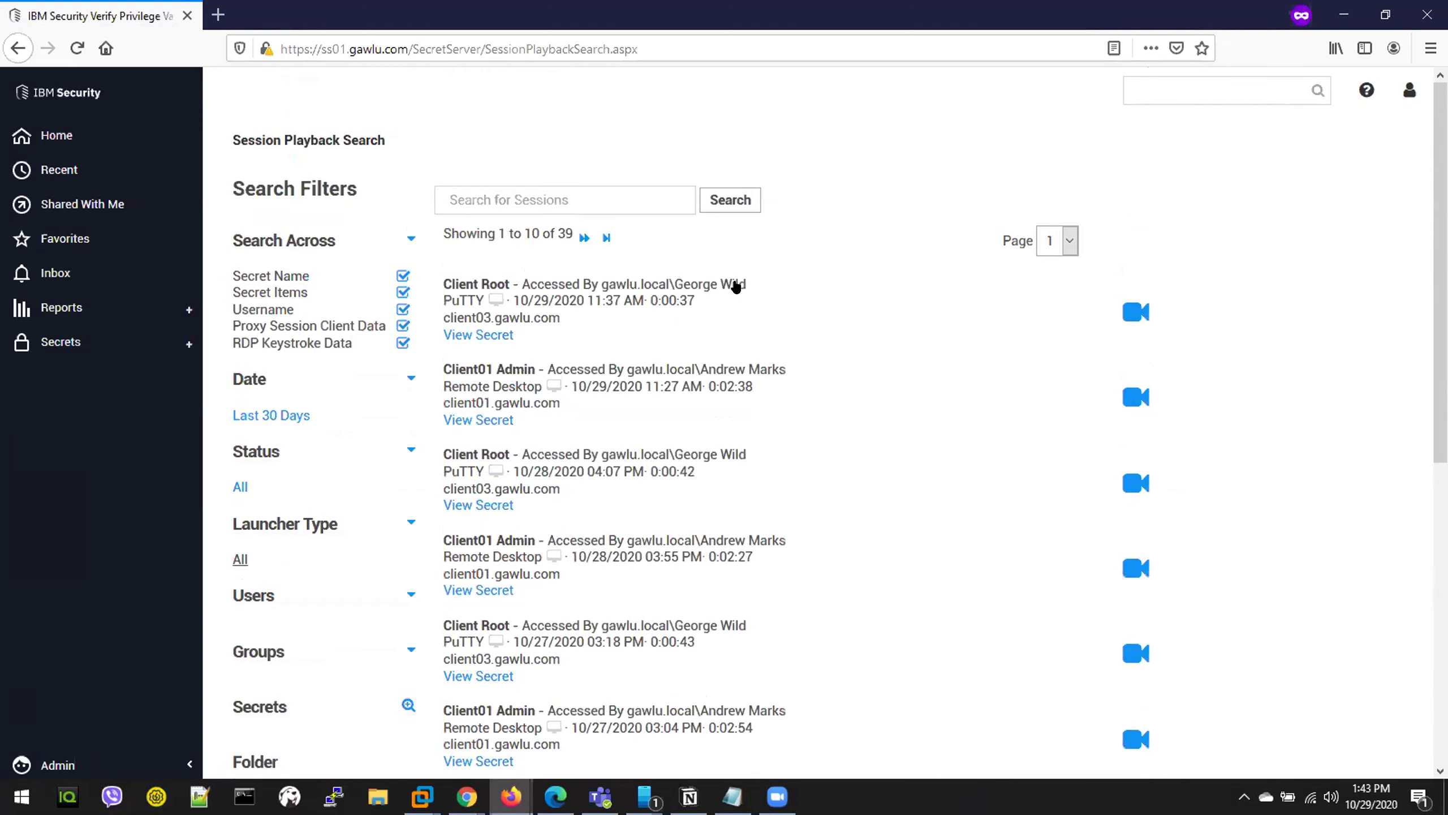